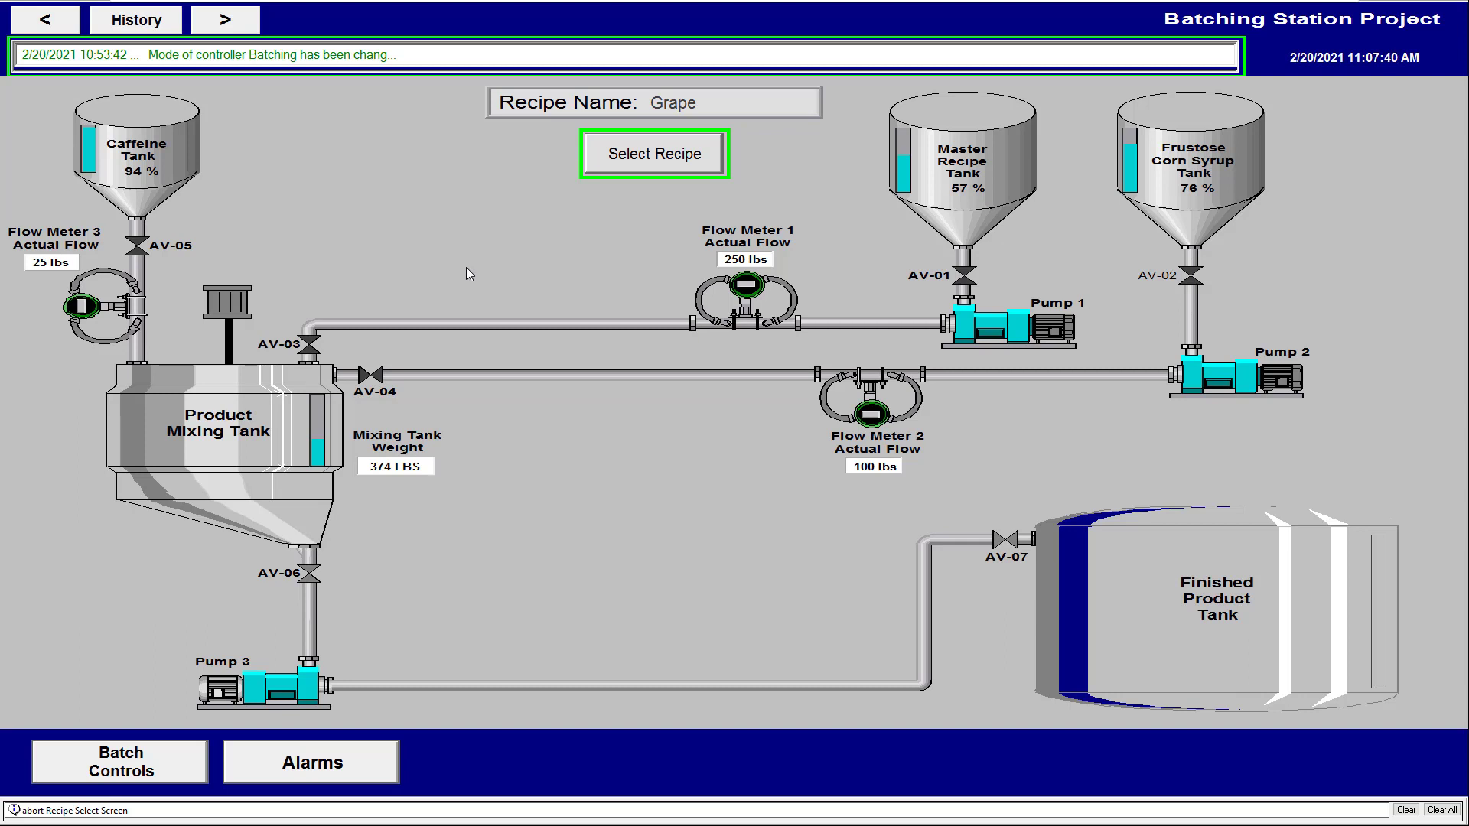
Switch to FactoryTalk View Studio and open the Batching Station Controls display with the Header display placed above it
{"action": "left_click", "coordinate": [633, 159]}
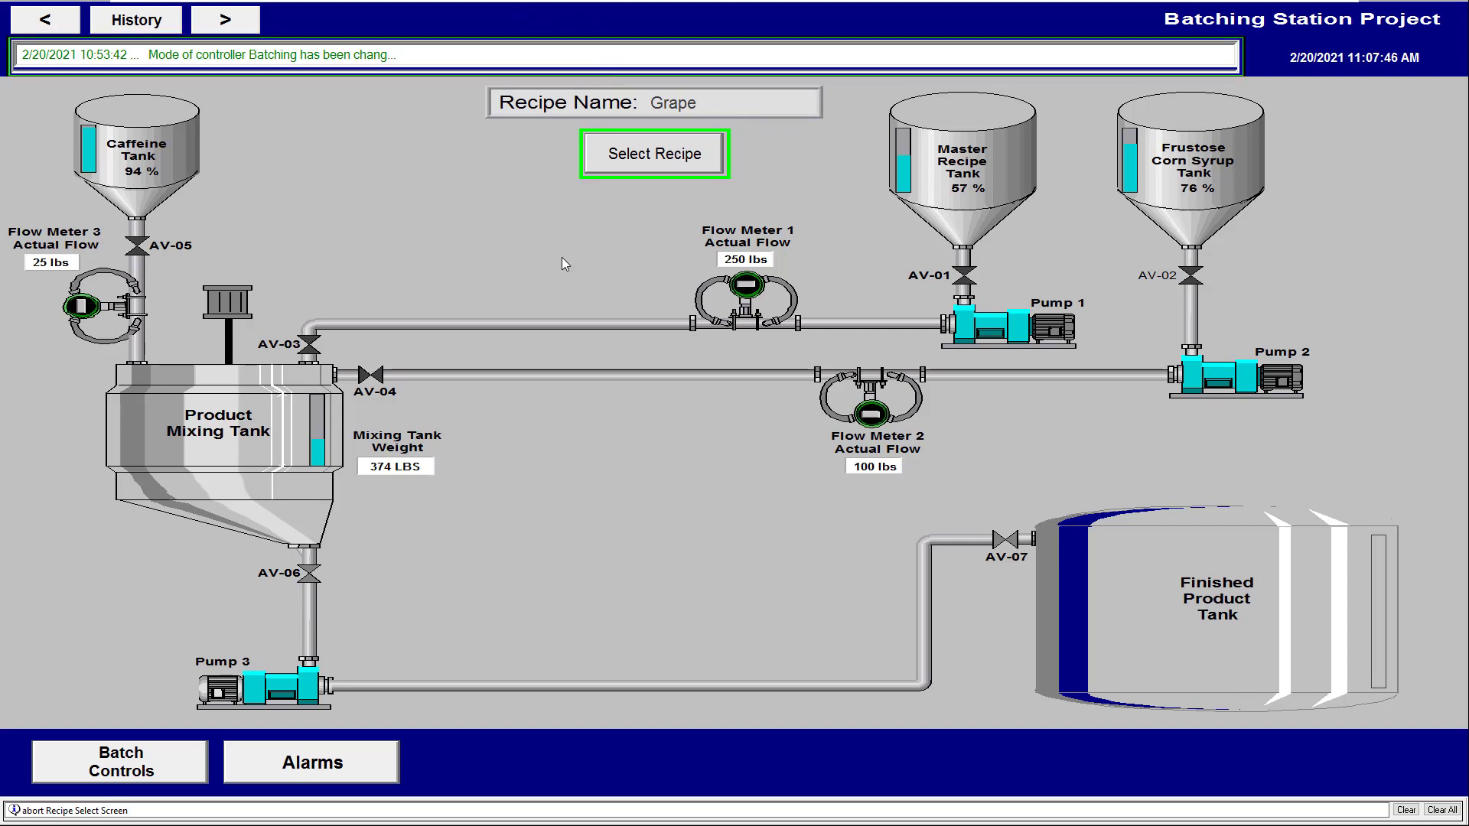
{"action": "key", "text": "super"}
{"action": "left_click", "coordinate": [204, 811]}
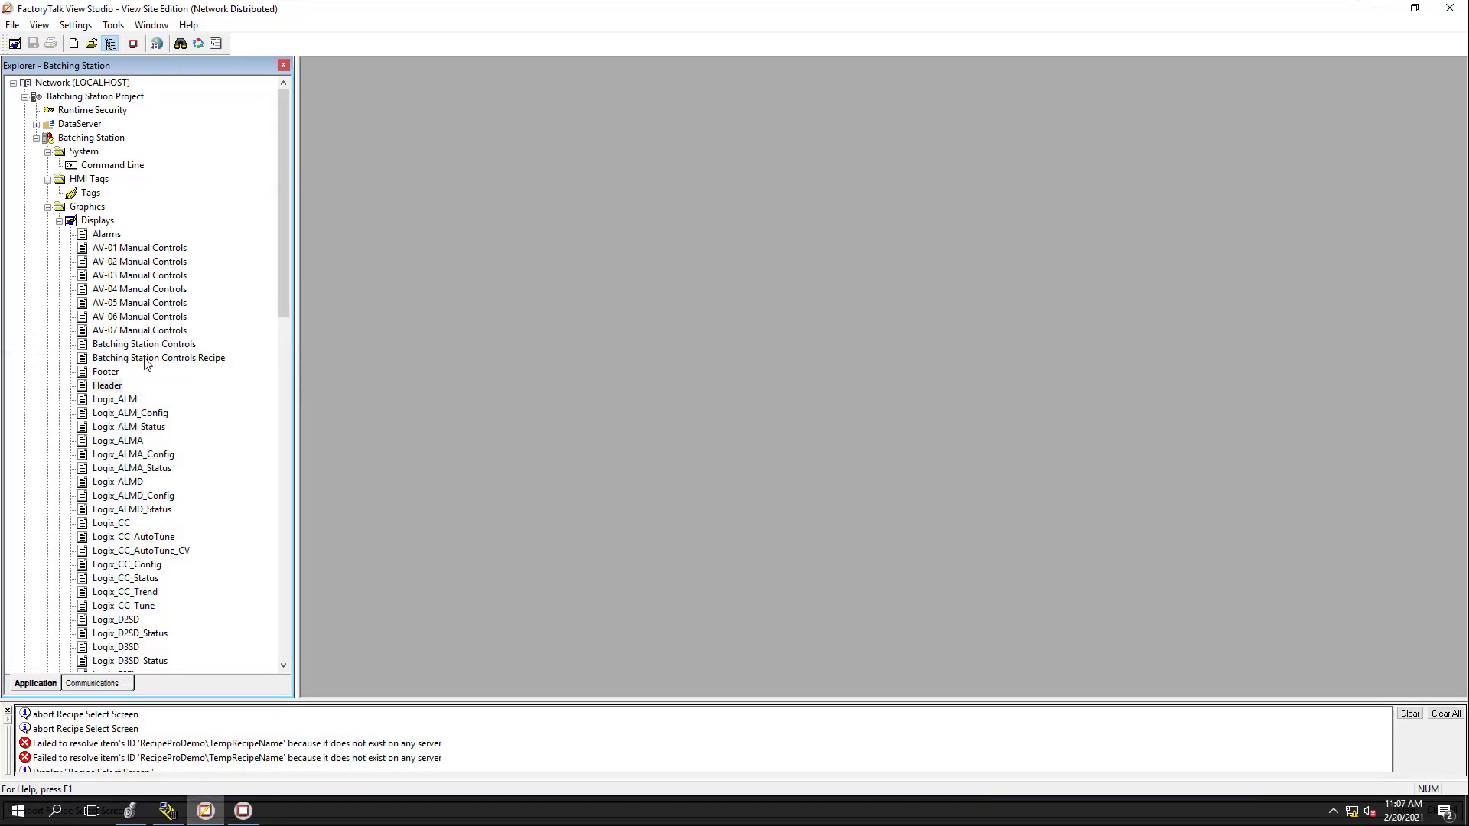
{"action": "double_click", "coordinate": [146, 345]}
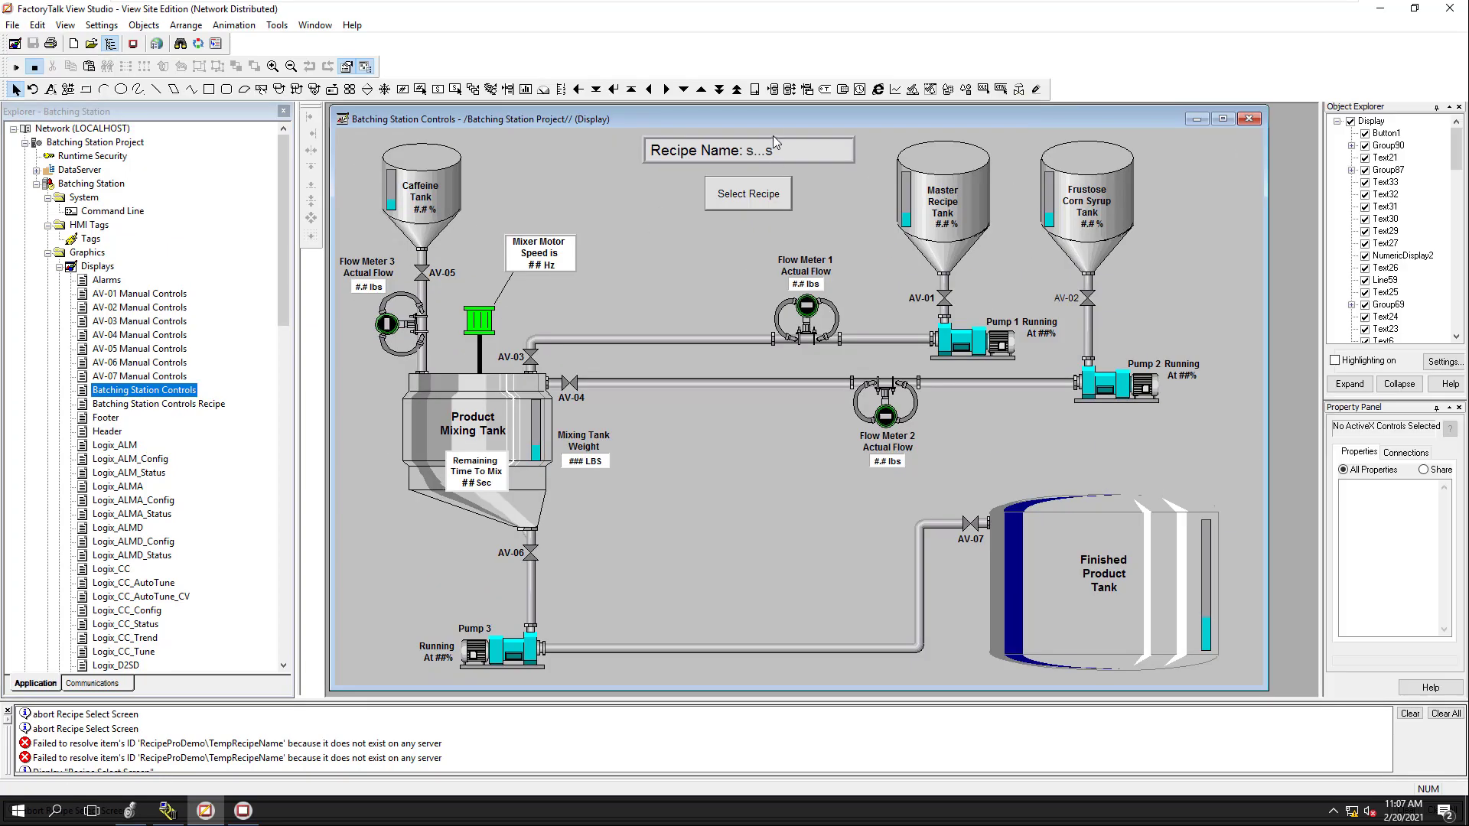
{"action": "left_click_drag", "start_coordinate": [772, 117], "coordinate": [769, 251]}
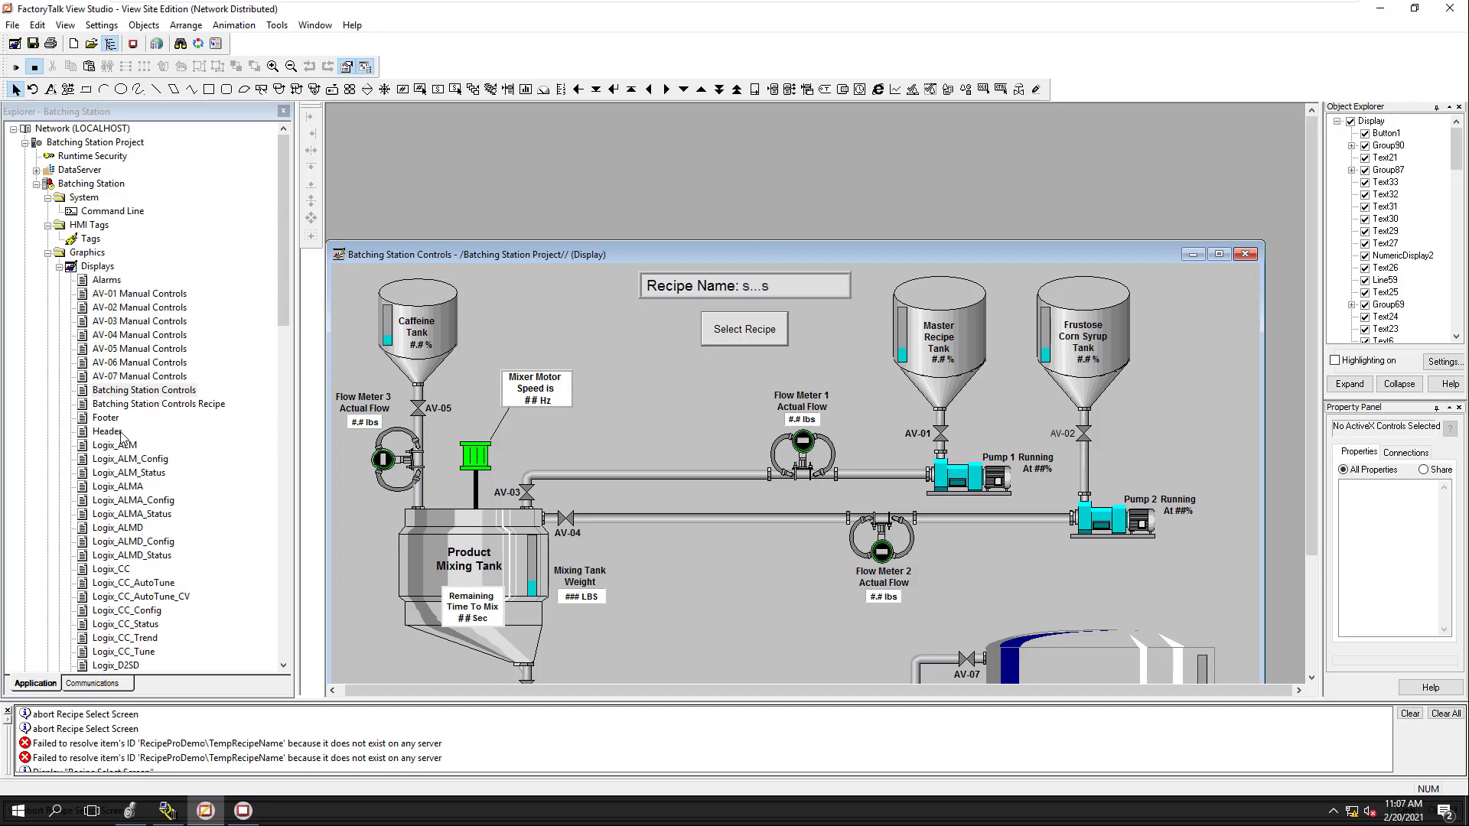
{"action": "double_click", "coordinate": [115, 433]}
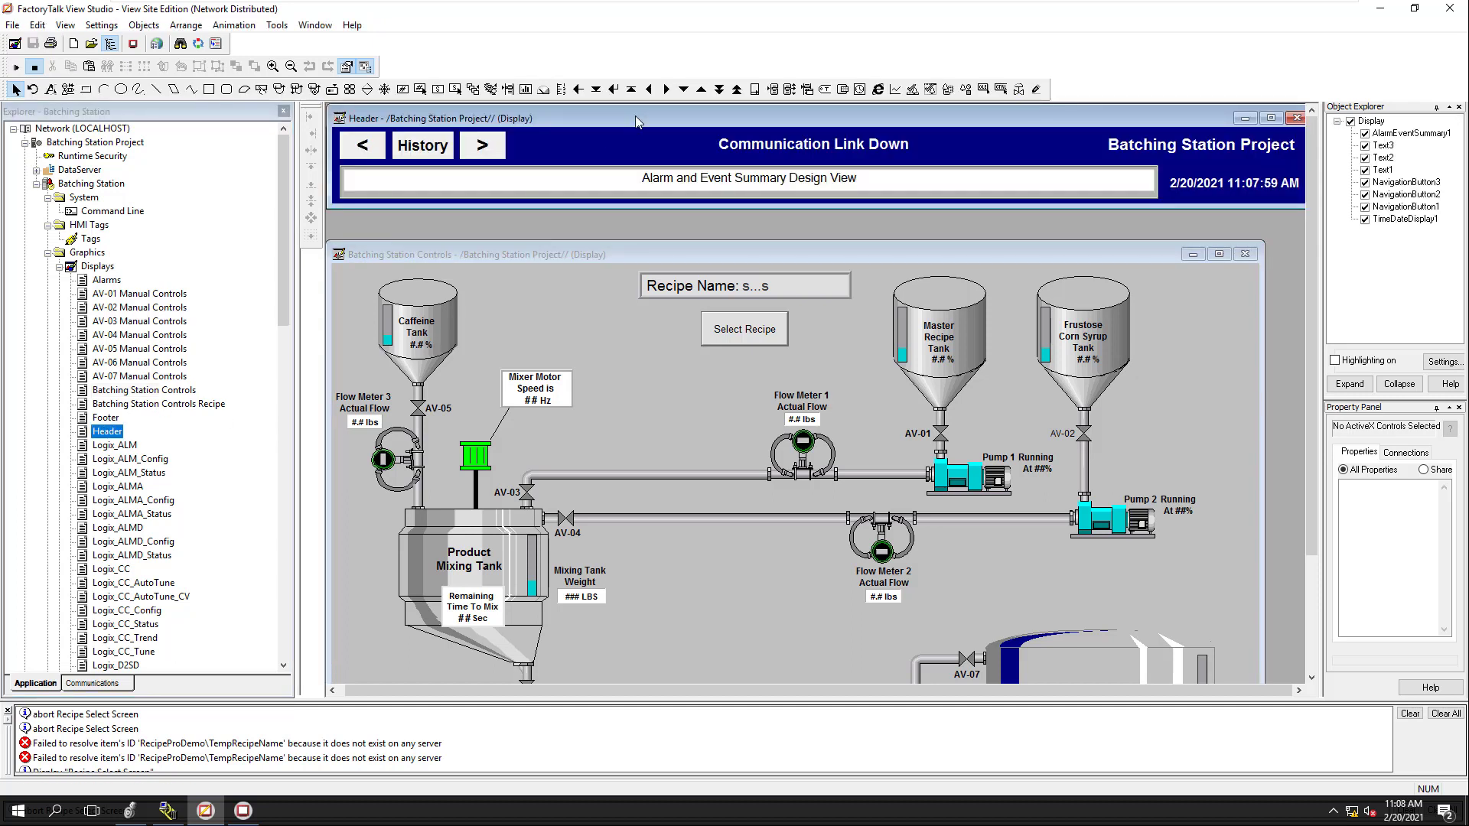
{"action": "left_click_drag", "start_coordinate": [635, 116], "coordinate": [633, 137]}
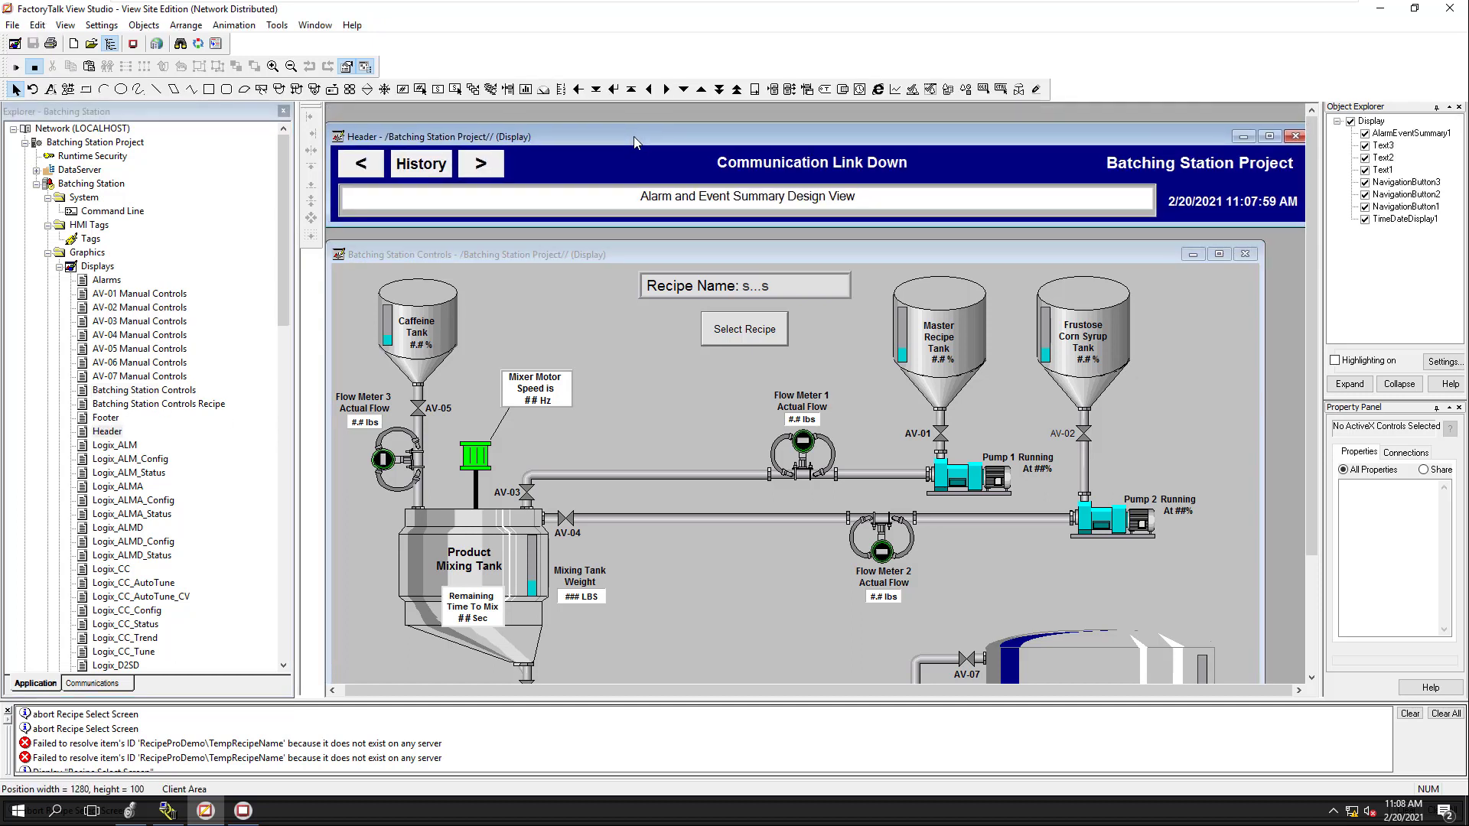
Move the Communication Link Down text in the Header display directly beside the forward navigation button
{"action": "left_click", "coordinate": [773, 171]}
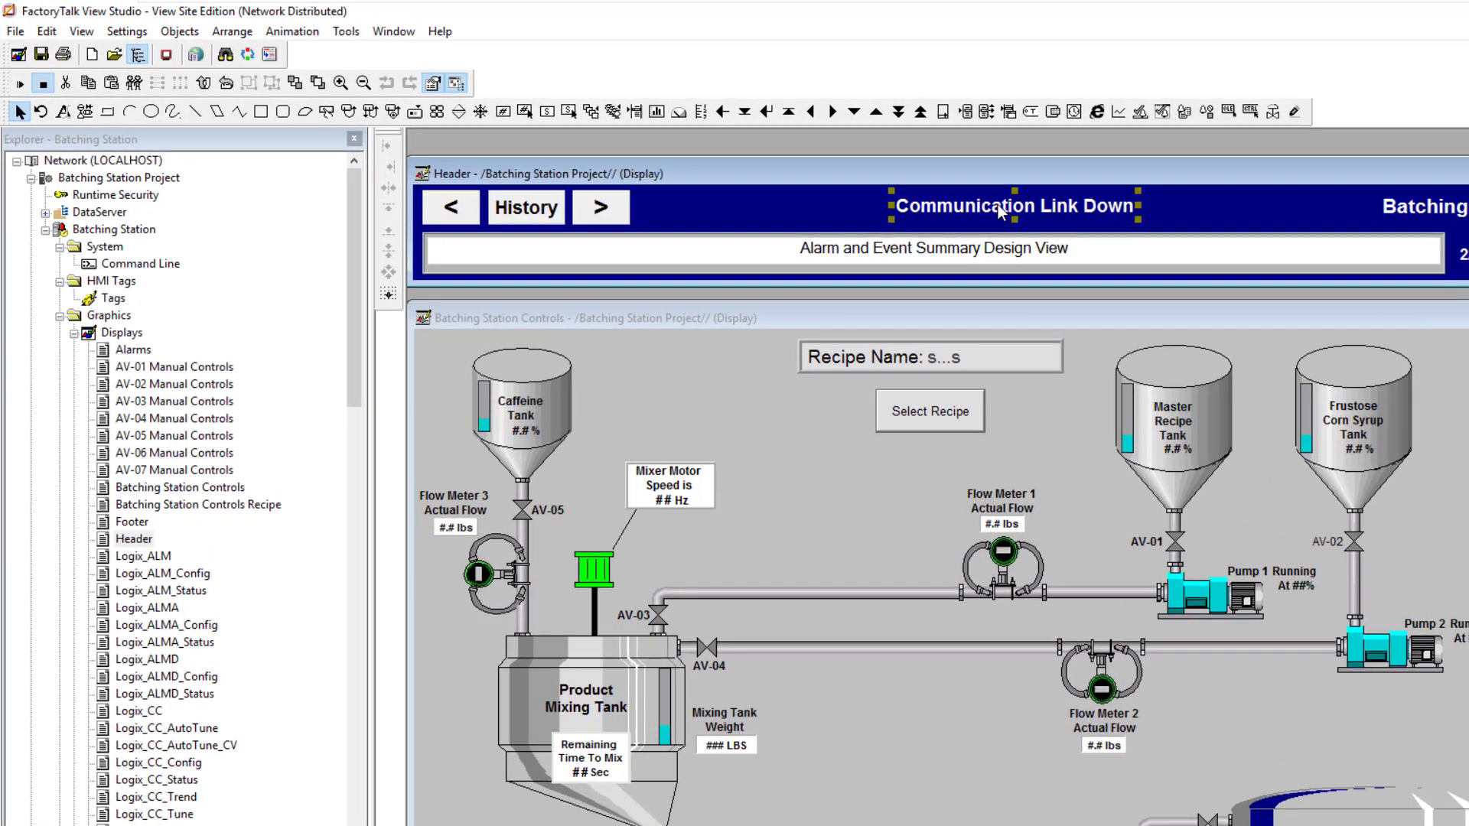
{"action": "left_click_drag", "start_coordinate": [764, 169], "coordinate": [739, 173]}
{"action": "left_click_drag", "start_coordinate": [923, 215], "coordinate": [741, 212]}
Set the font size of the Communication Link Down text to 12
{"action": "double_click", "coordinate": [741, 215]}
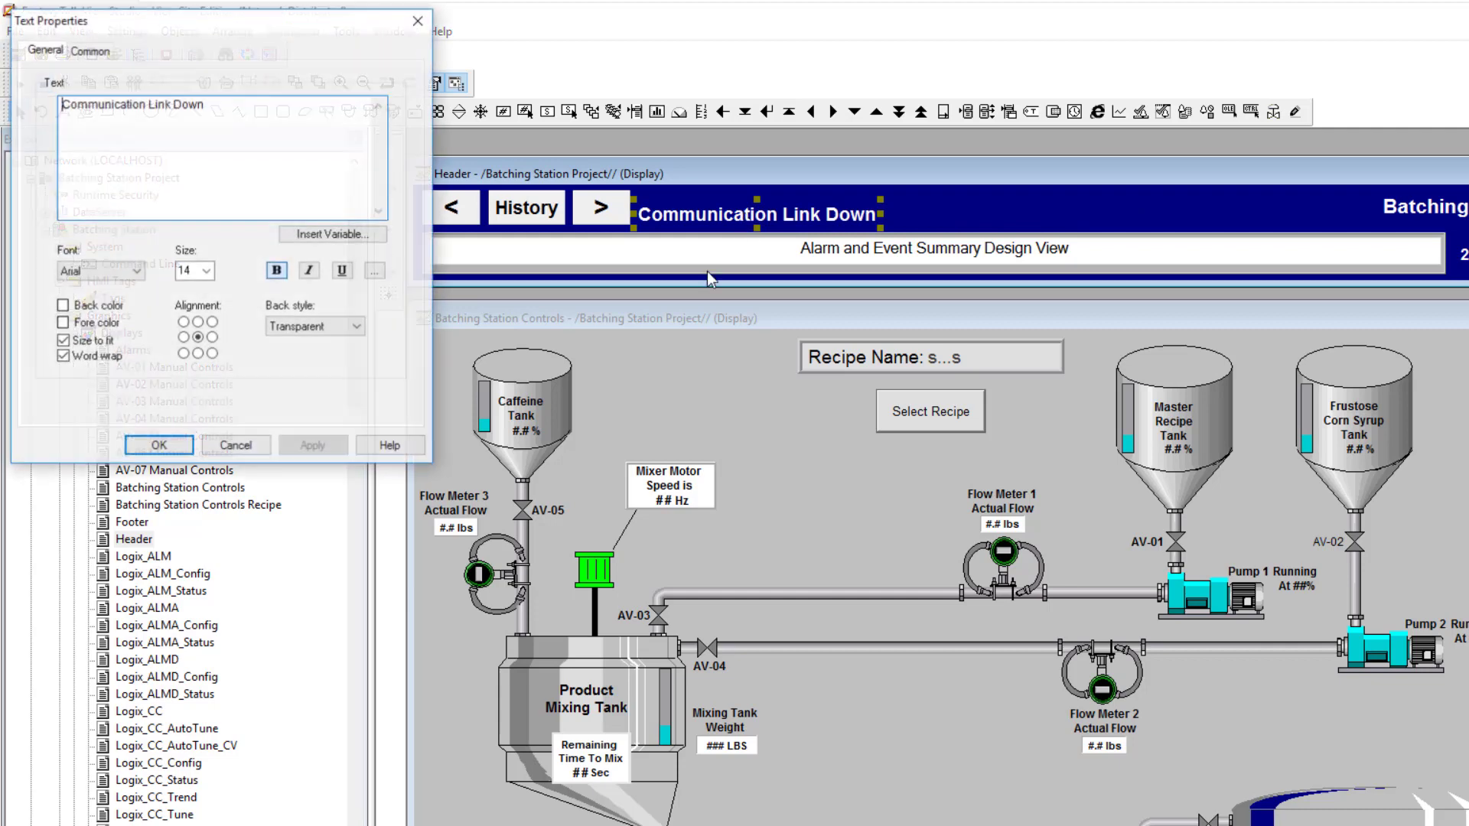
{"action": "left_click", "coordinate": [207, 270]}
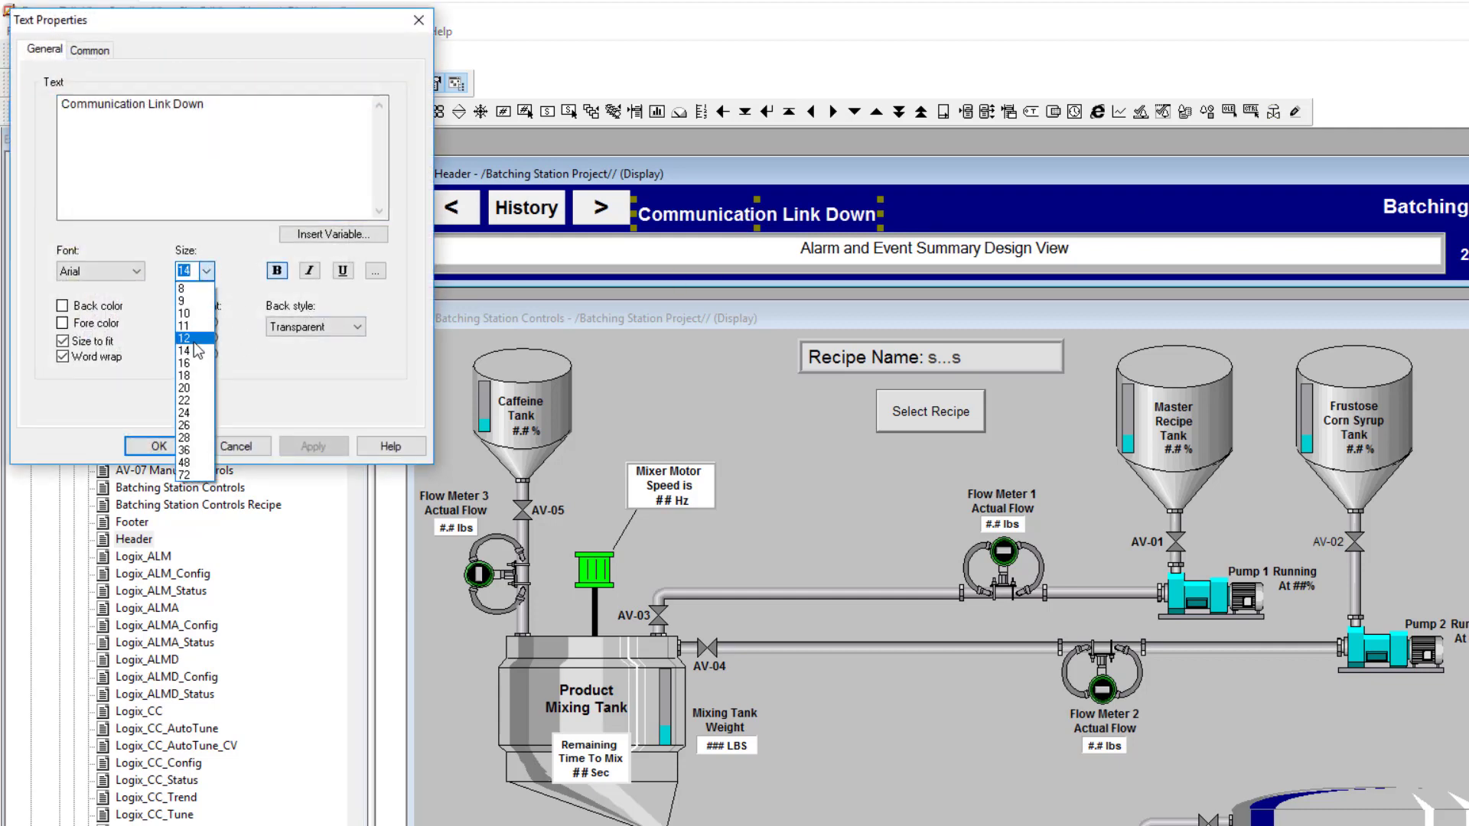
{"action": "left_click", "coordinate": [193, 345]}
{"action": "left_click", "coordinate": [291, 450]}
{"action": "left_click", "coordinate": [172, 450]}
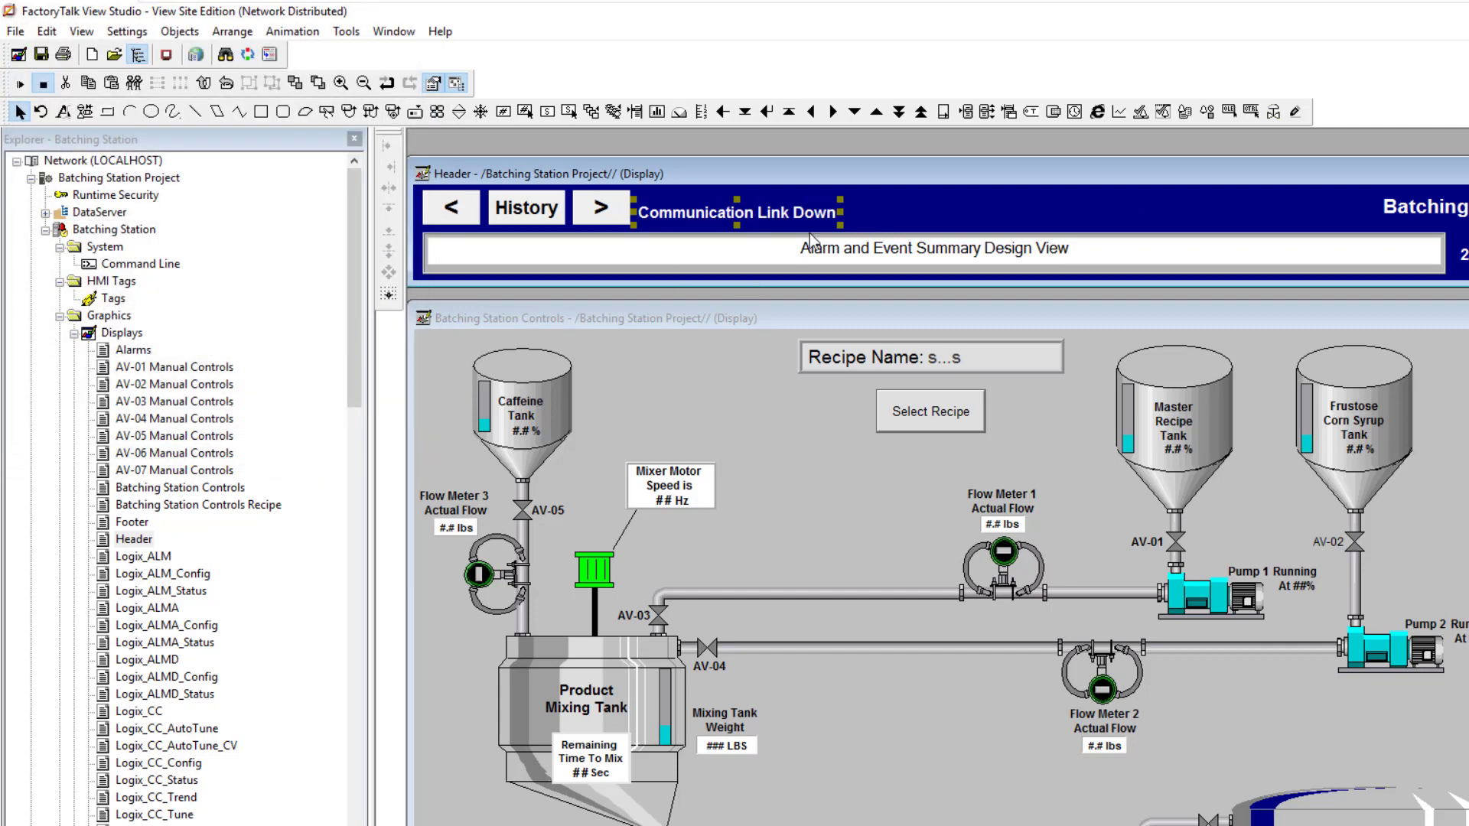
{"action": "left_click", "coordinate": [888, 207]}
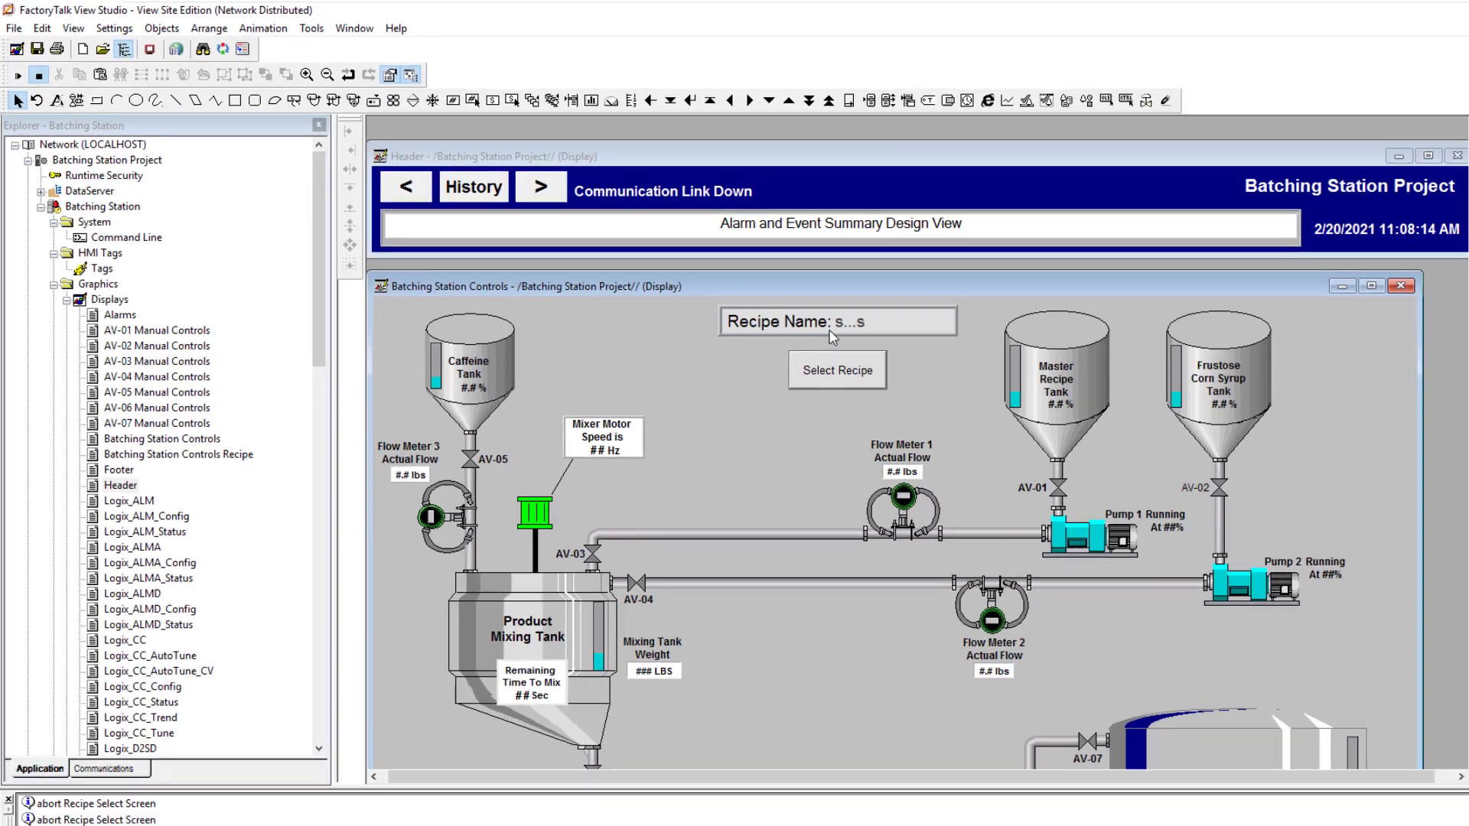
Copy the Recipe Name group from Batching Station Controls into the Header display and place it beside the Communication Link Down text
{"action": "left_click", "coordinate": [923, 369]}
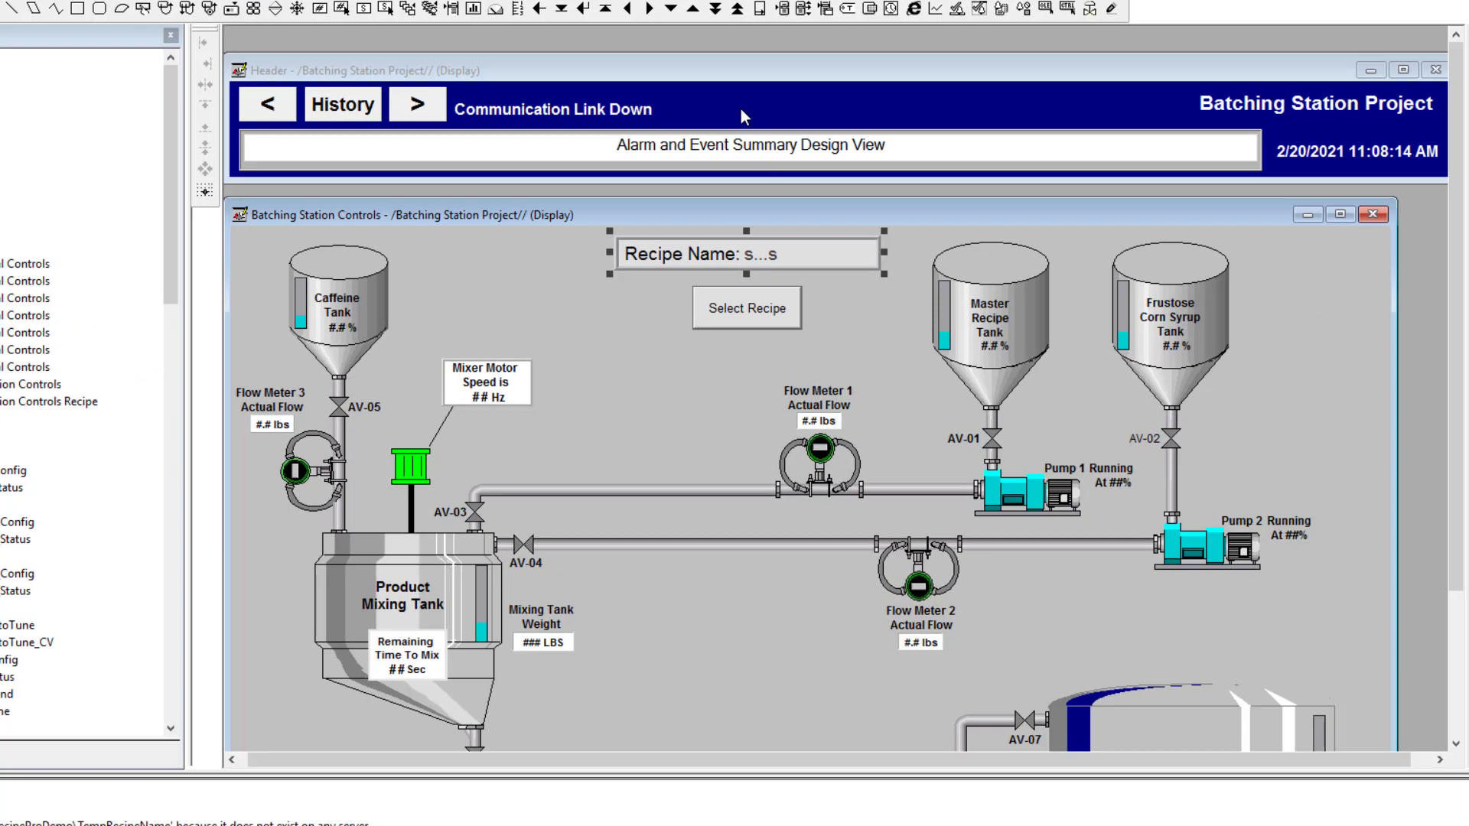
{"action": "key", "text": "ctrl+v"}
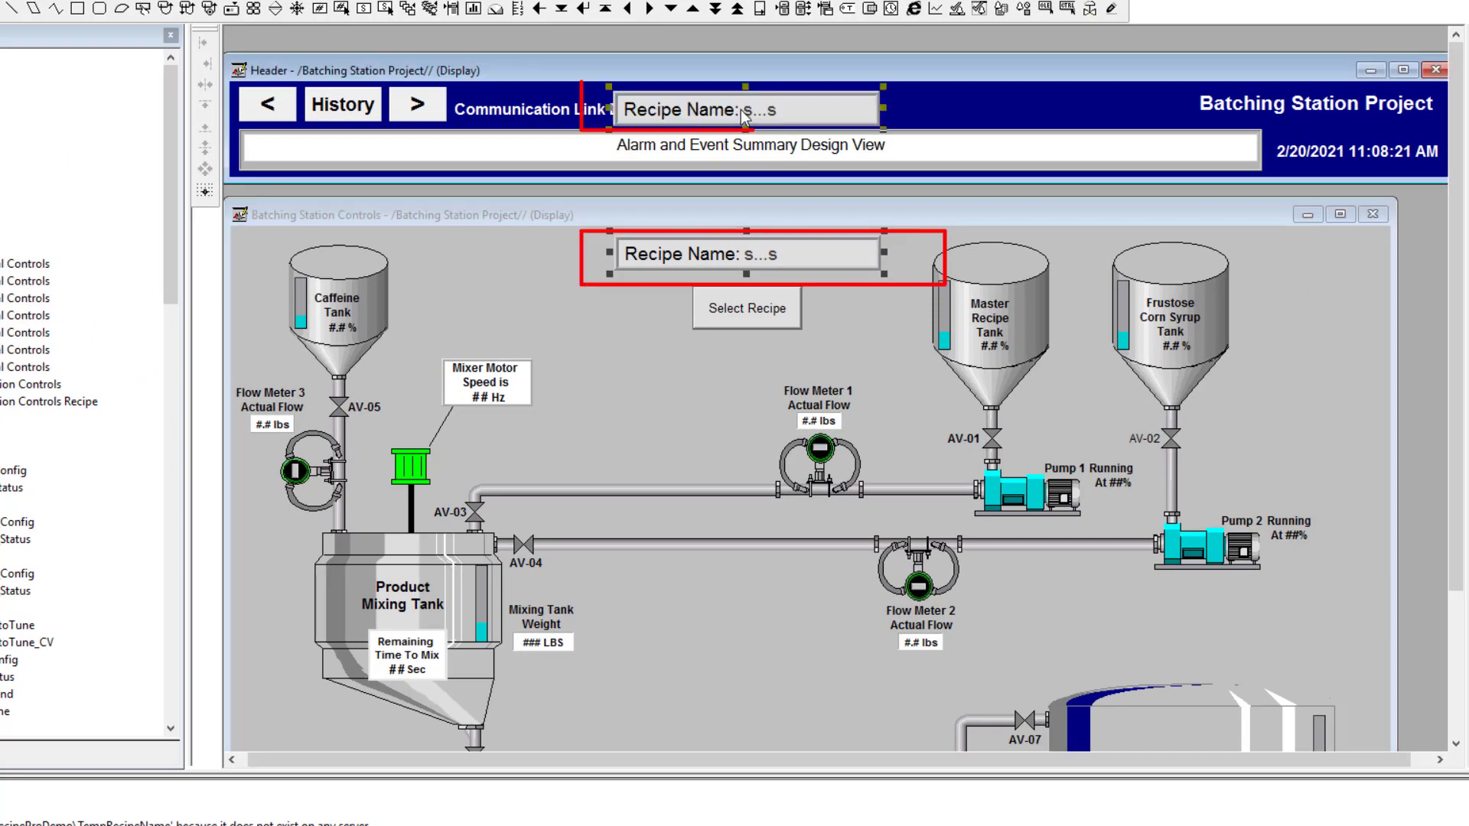
{"action": "left_click_drag", "start_coordinate": [740, 109], "coordinate": [787, 106]}
Give the panel inside the Header's Recipe Name group a white back color and make its border use the back color
{"action": "double_click", "coordinate": [787, 107]}
{"action": "double_click", "coordinate": [795, 108]}
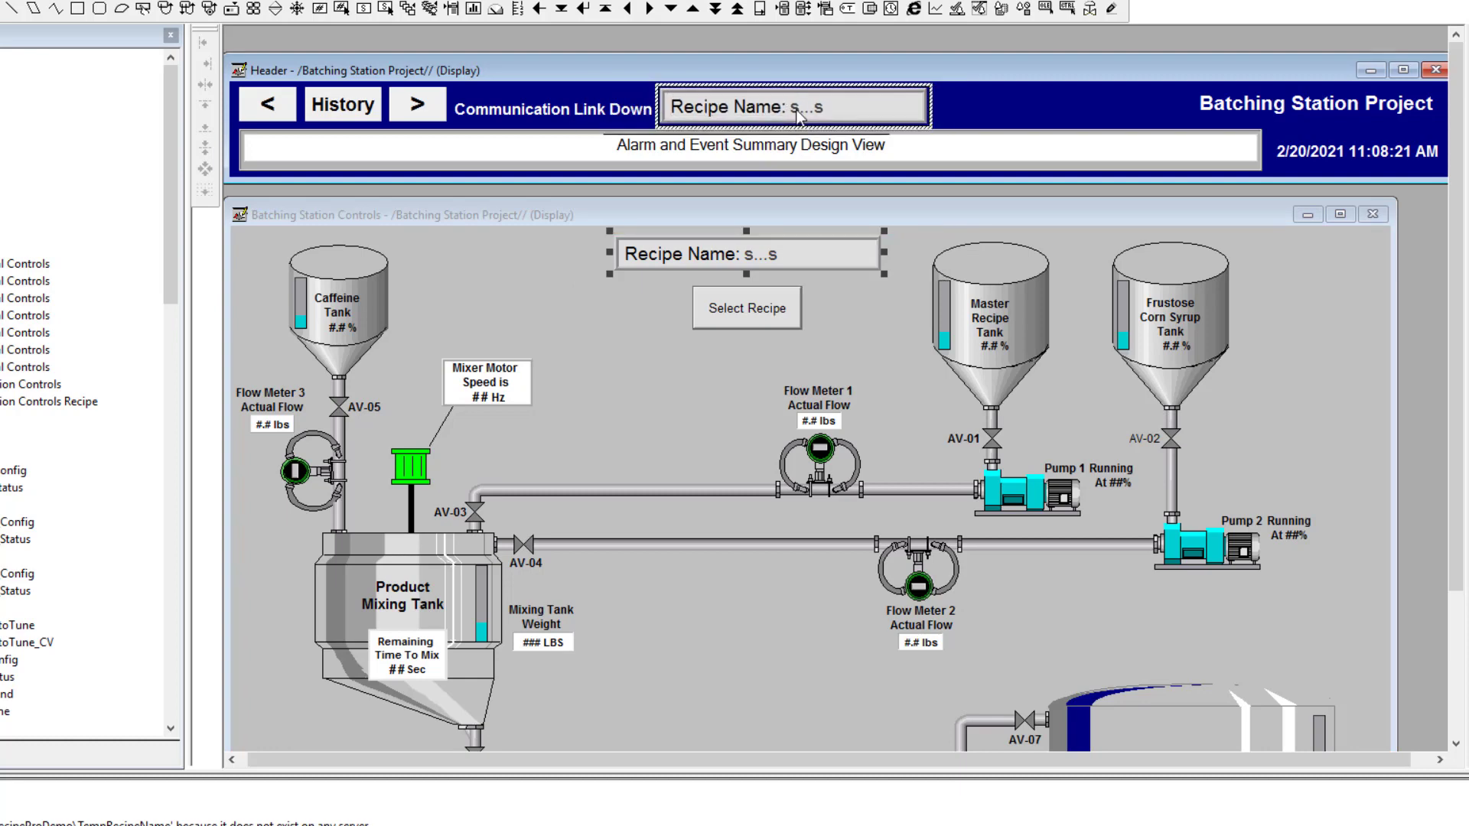
{"action": "left_click", "coordinate": [863, 111]}
{"action": "left_click", "coordinate": [915, 110]}
{"action": "right_click", "coordinate": [919, 111]}
{"action": "left_click", "coordinate": [949, 117]}
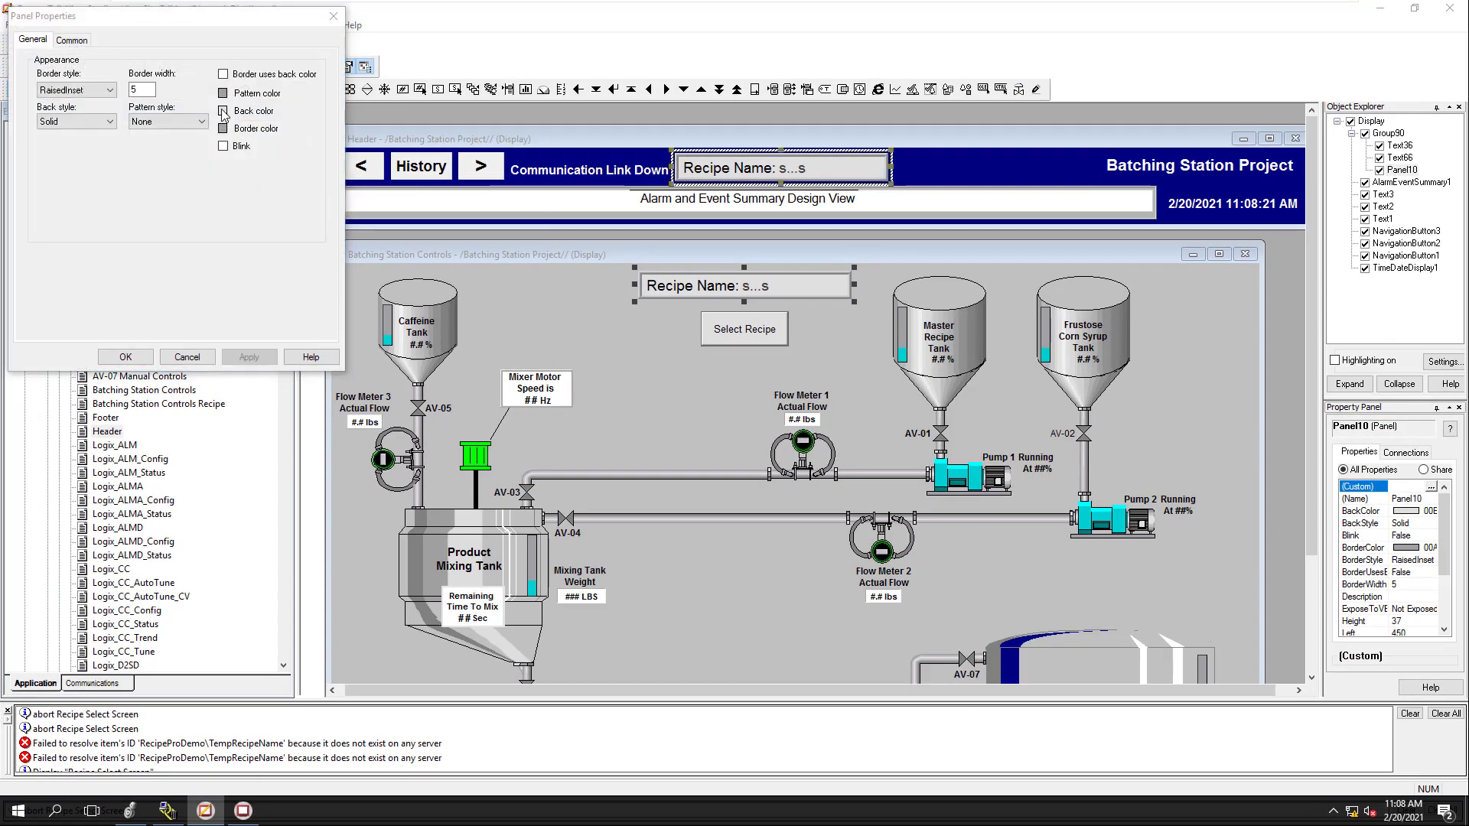
{"action": "left_click", "coordinate": [223, 112]}
{"action": "left_click", "coordinate": [228, 134]}
{"action": "left_click", "coordinate": [223, 75]}
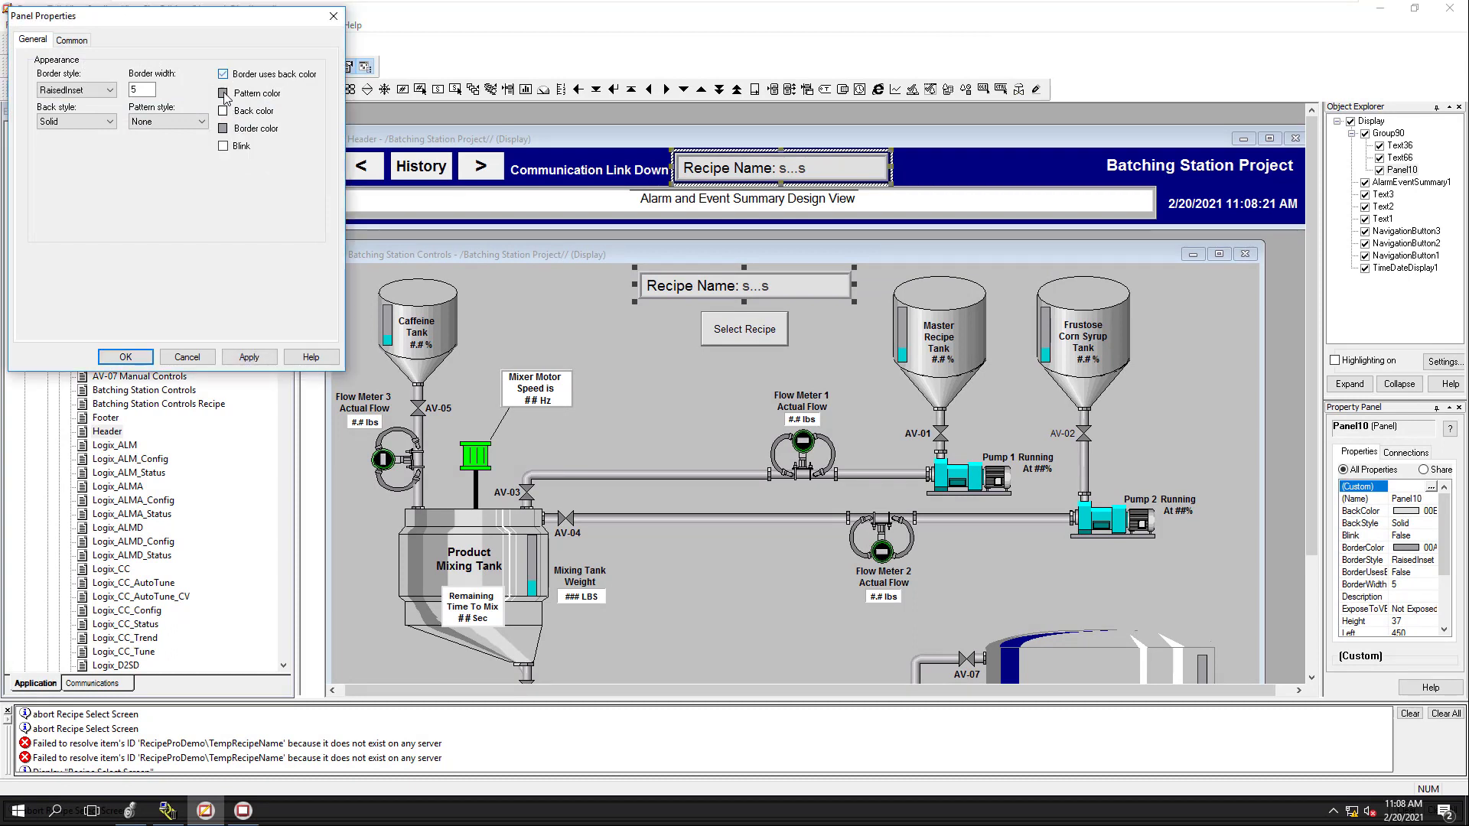
{"action": "left_click", "coordinate": [249, 358]}
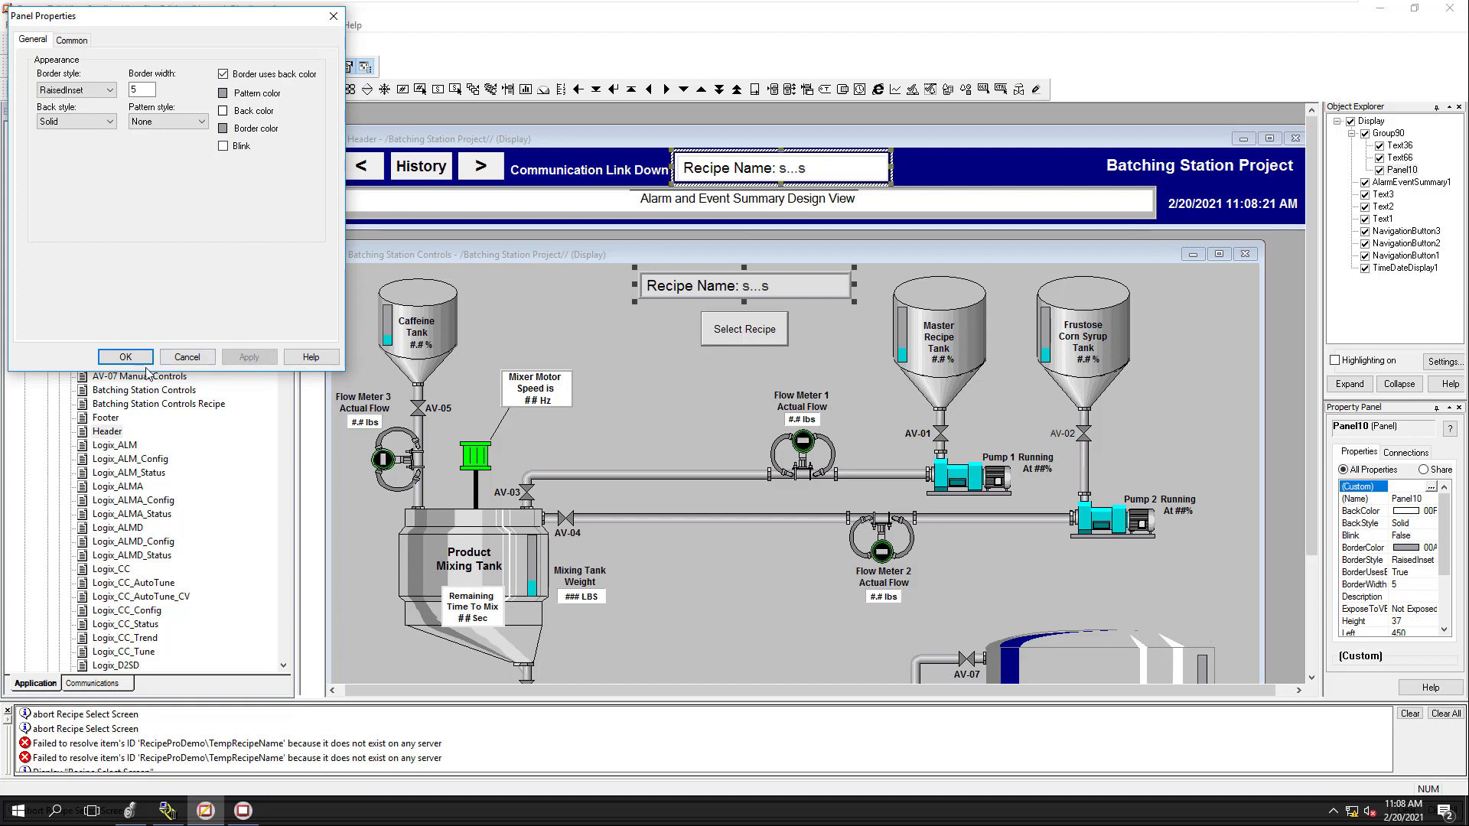
{"action": "left_click", "coordinate": [223, 112]}
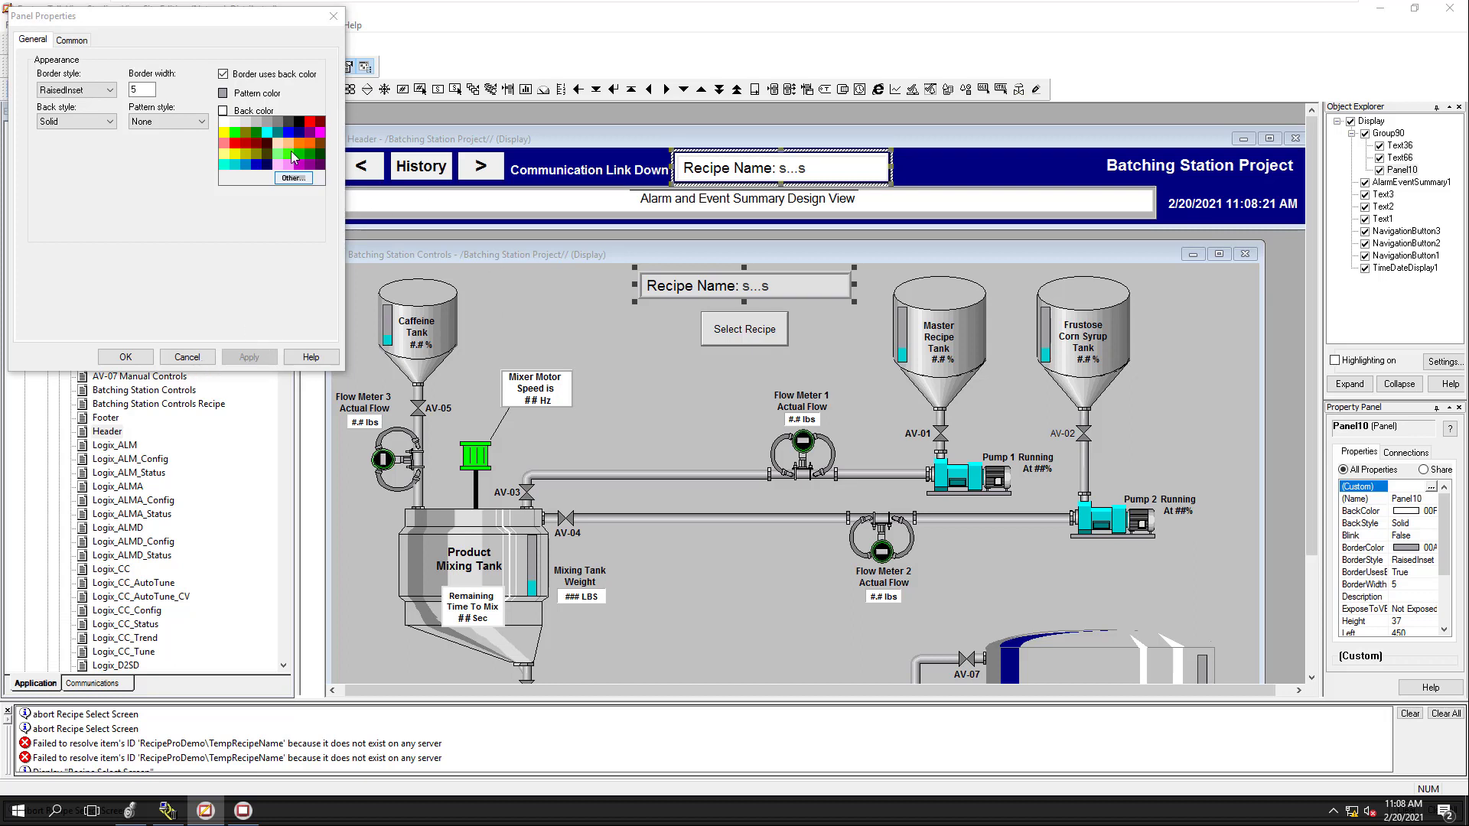
{"action": "left_click", "coordinate": [204, 359]}
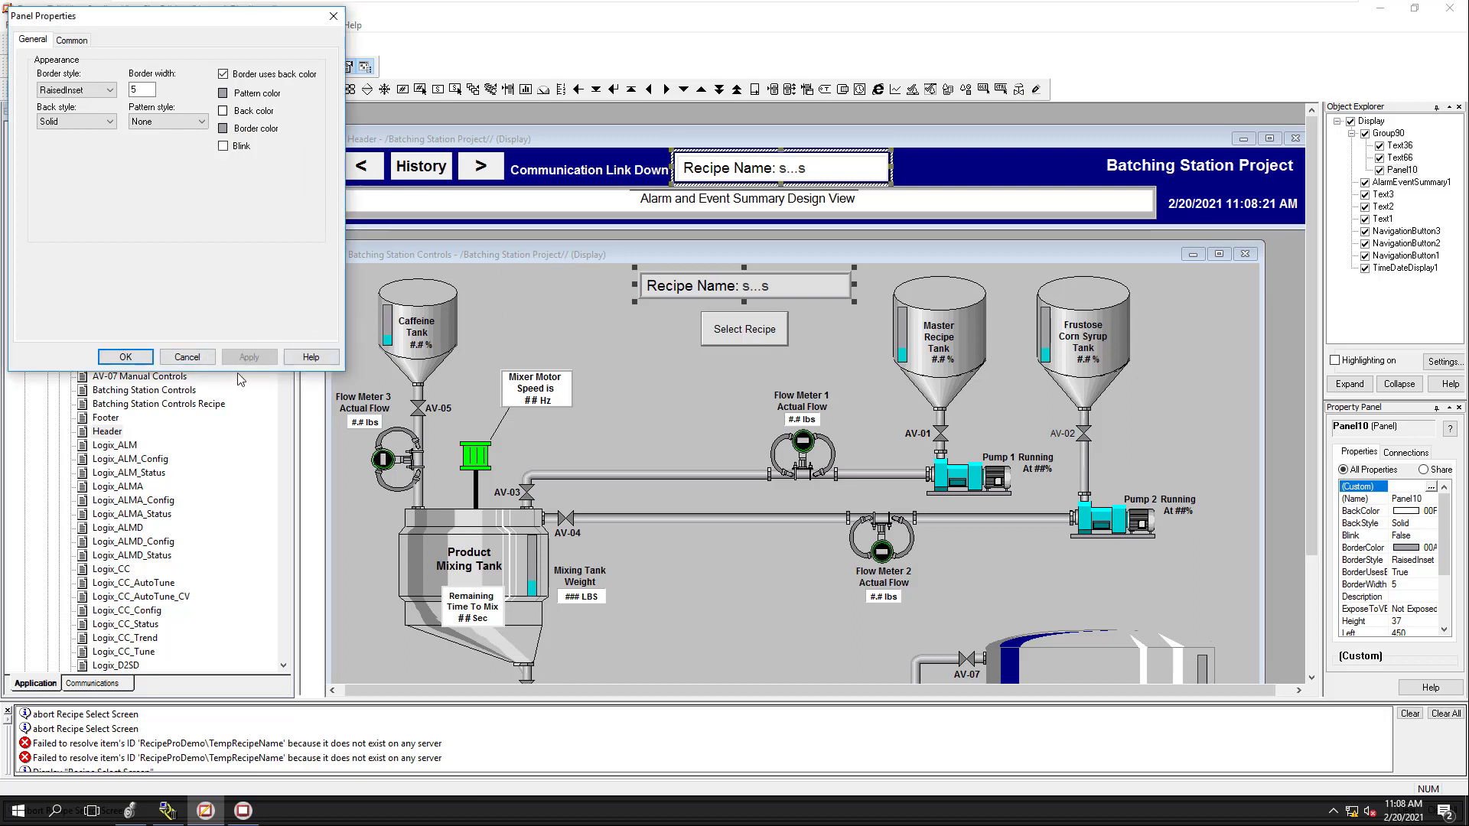
{"action": "left_click", "coordinate": [125, 358]}
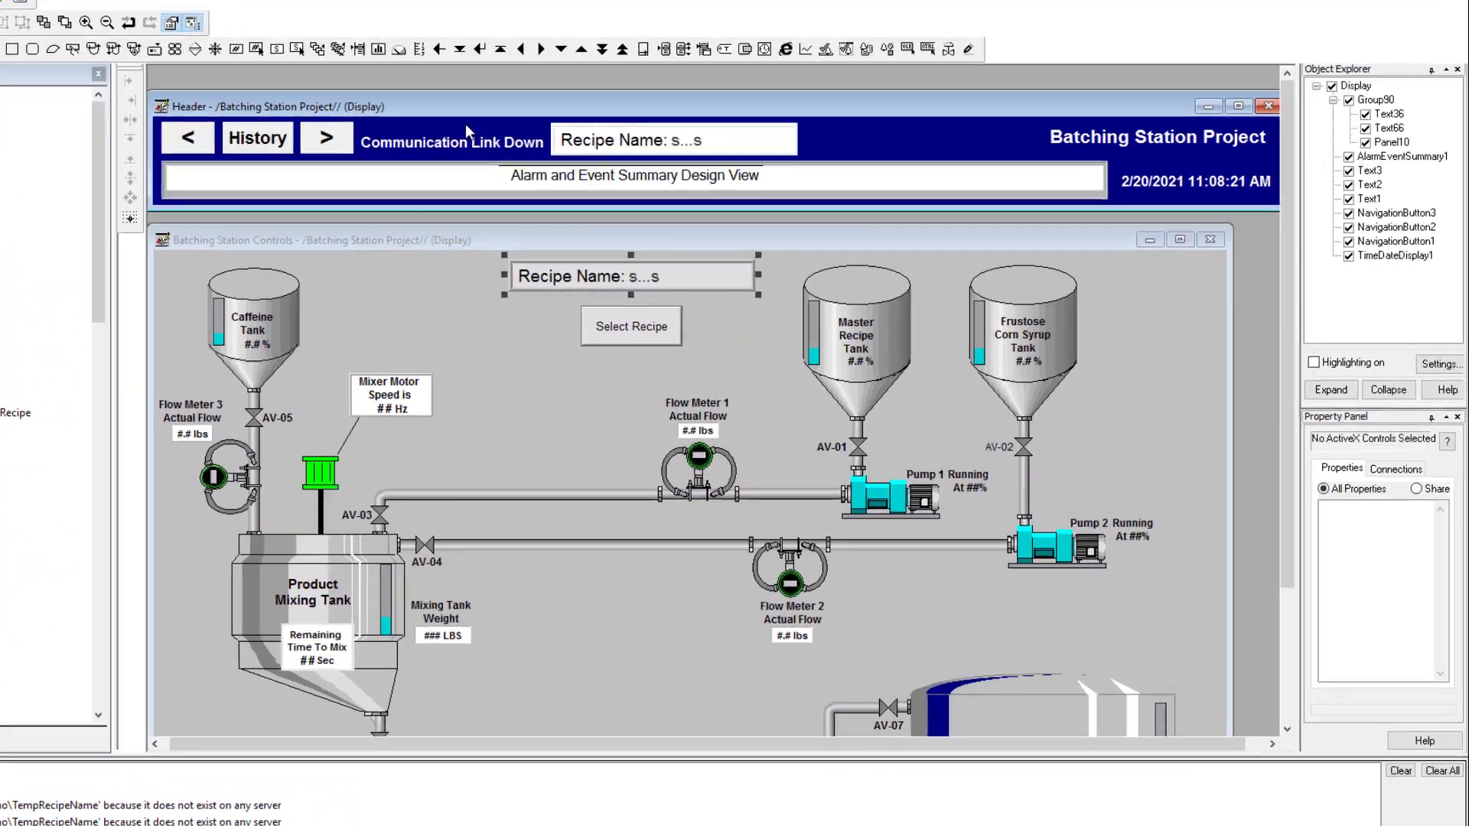
Check the back color property of the History navigation button in the Header display
{"action": "left_click", "coordinate": [272, 138]}
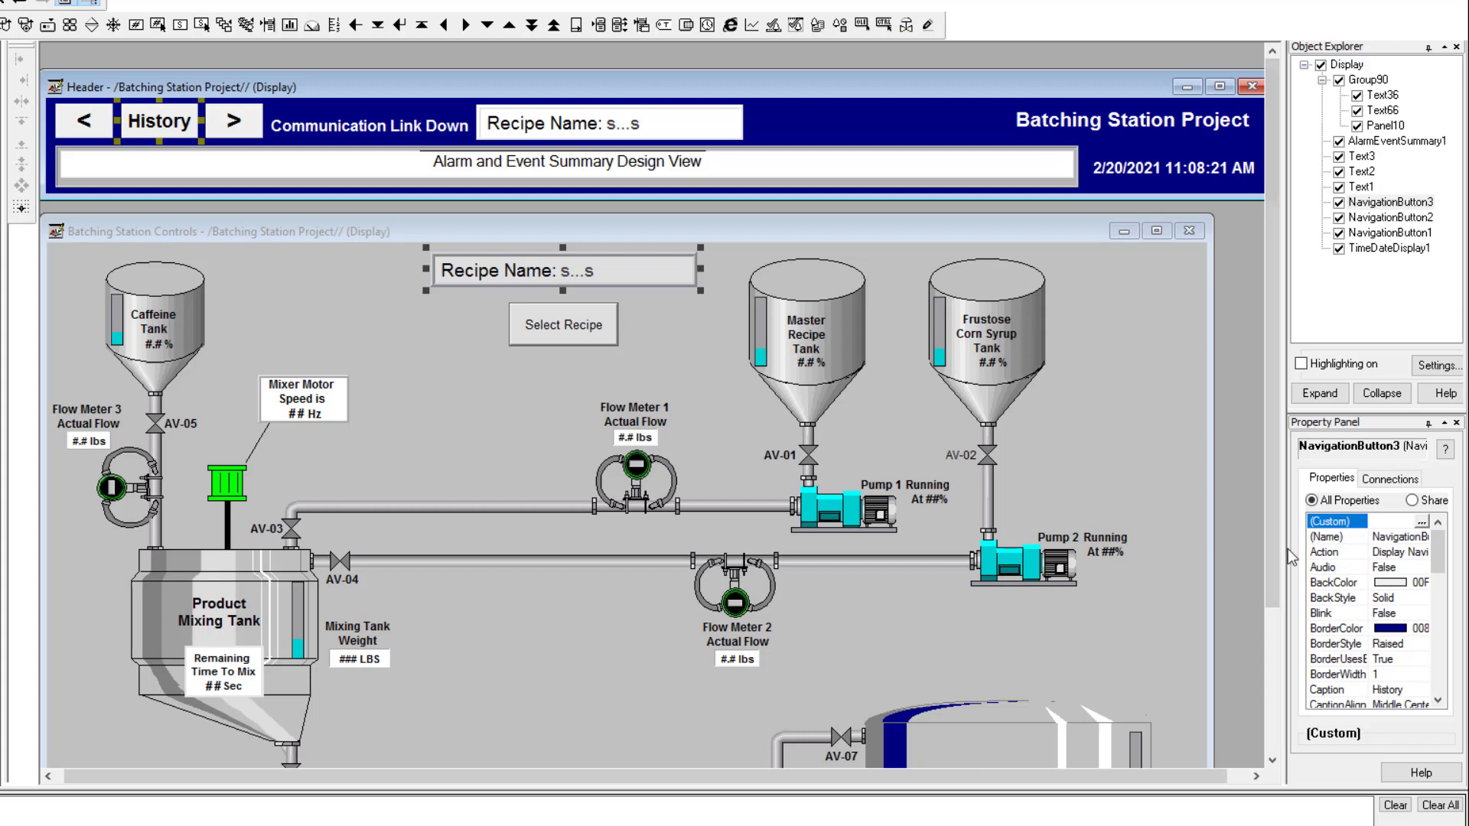
{"action": "left_click_drag", "start_coordinate": [1285, 547], "coordinate": [1179, 548]}
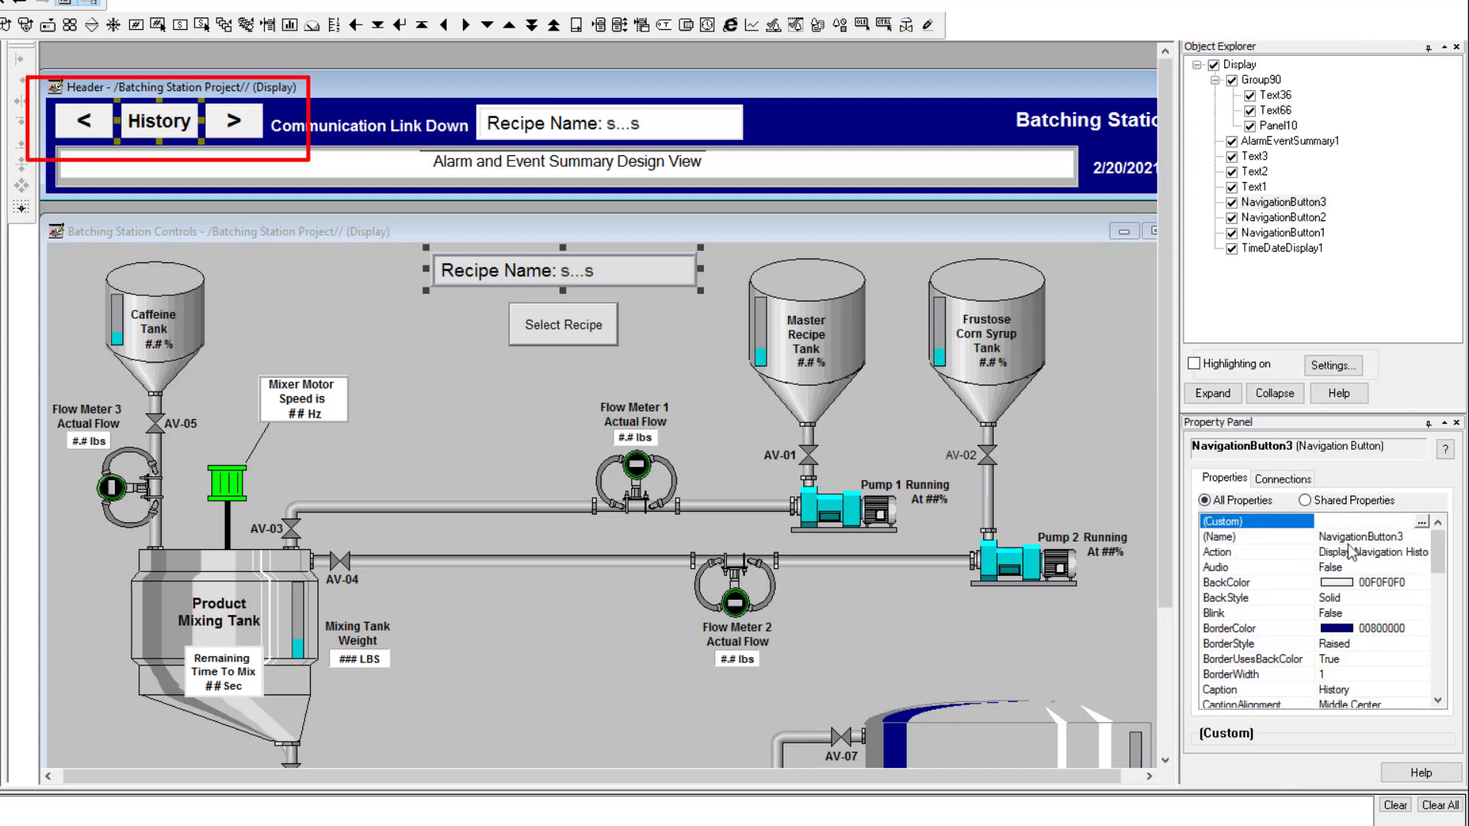
{"action": "left_click", "coordinate": [1370, 586]}
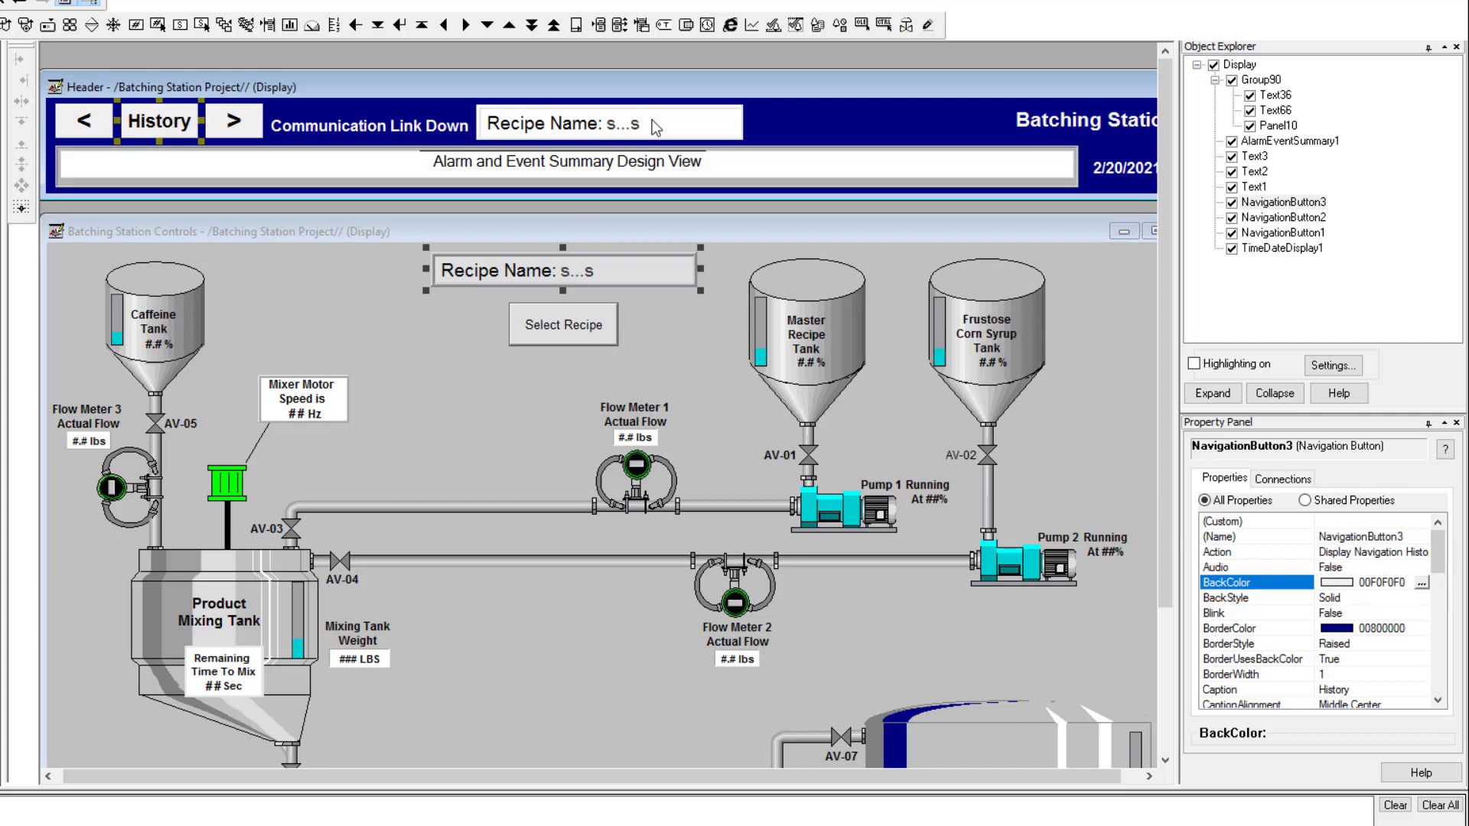
Set the back color of the Header's Recipe Name panel to light gray 00F0F0F0, matching the History button
{"action": "left_click", "coordinate": [683, 127]}
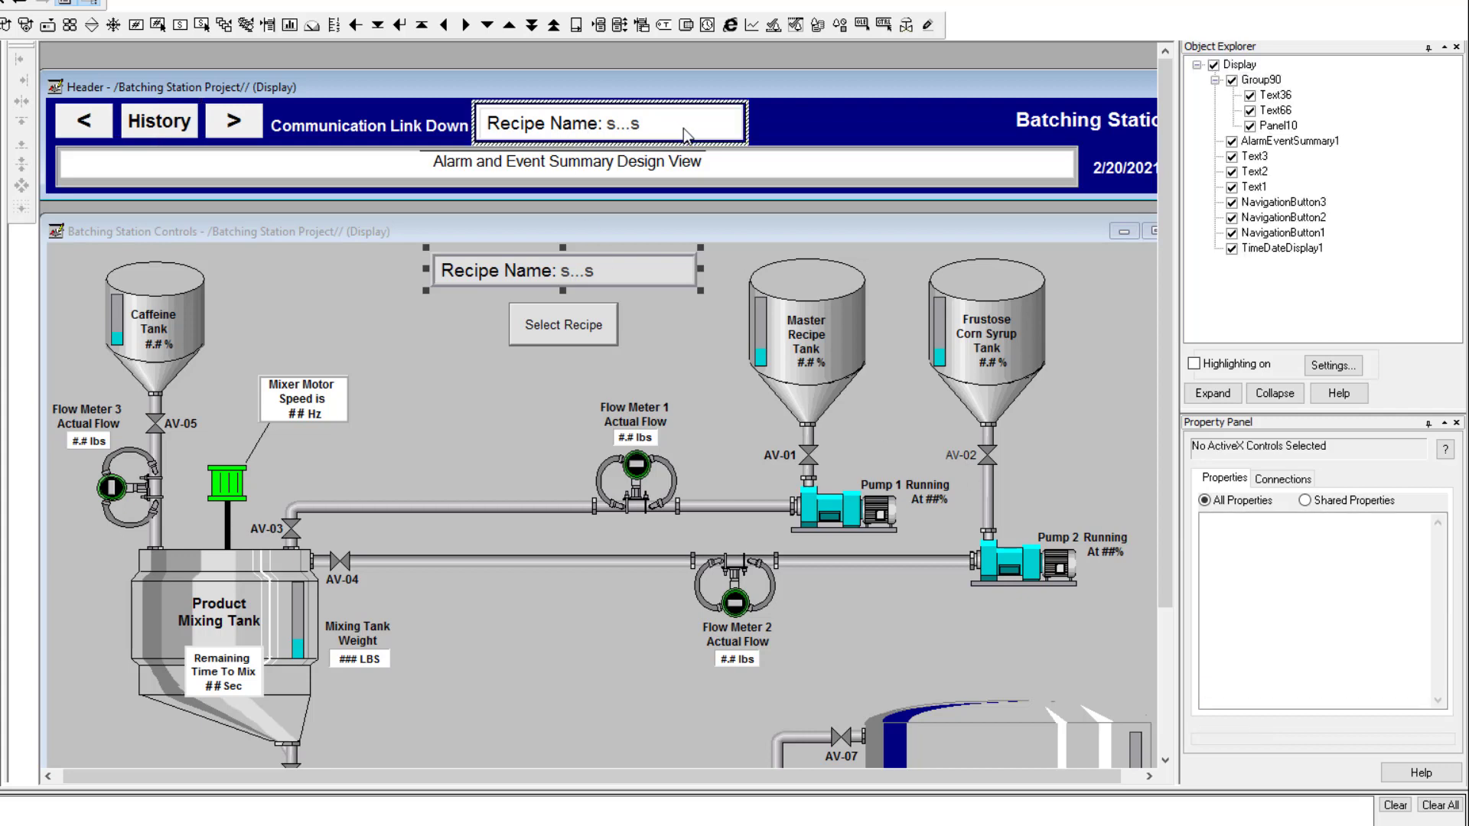
{"action": "right_click", "coordinate": [724, 116]}
{"action": "left_click", "coordinate": [733, 125]}
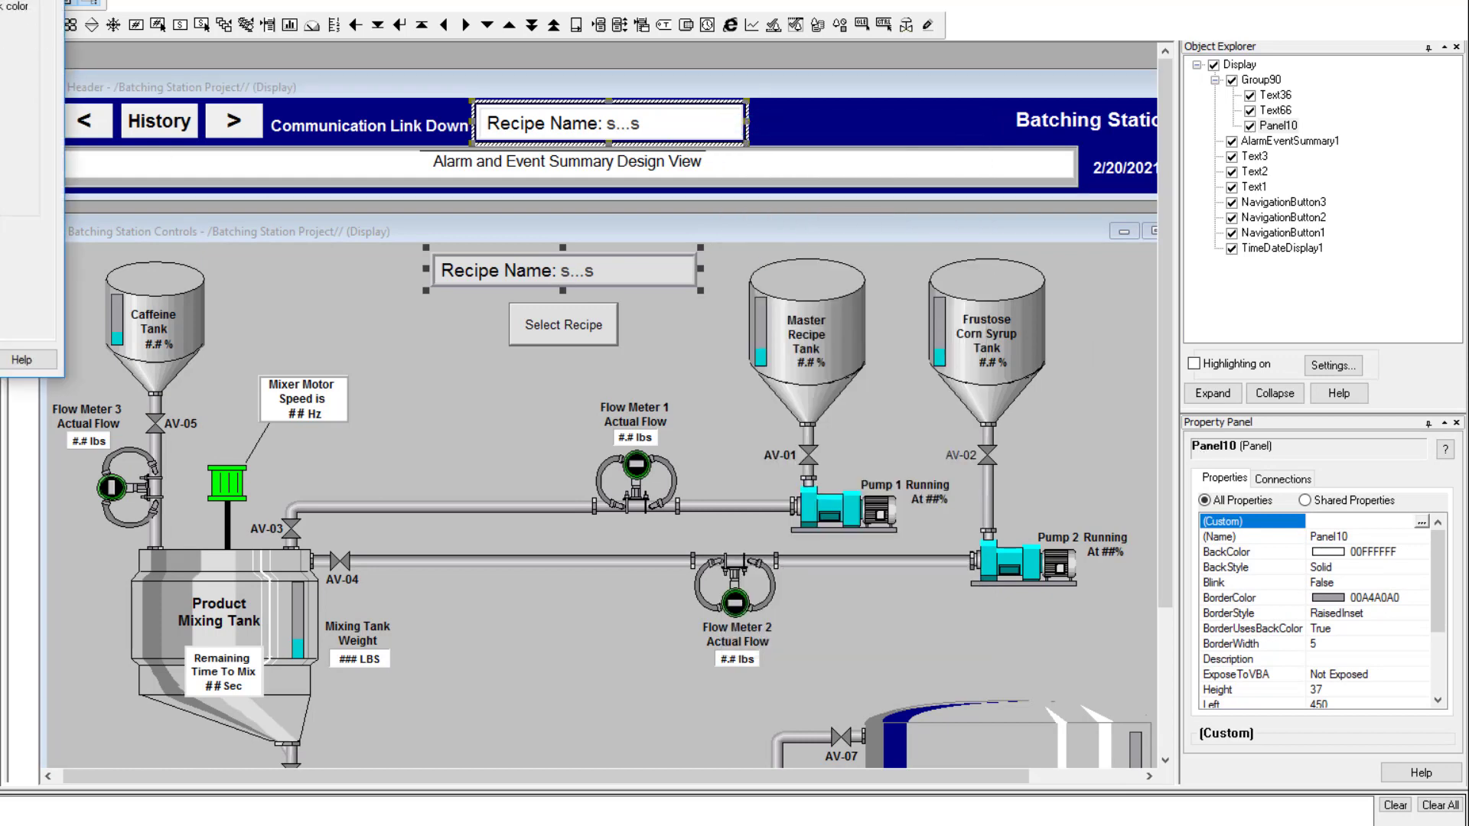
{"action": "left_click", "coordinate": [51, 0]}
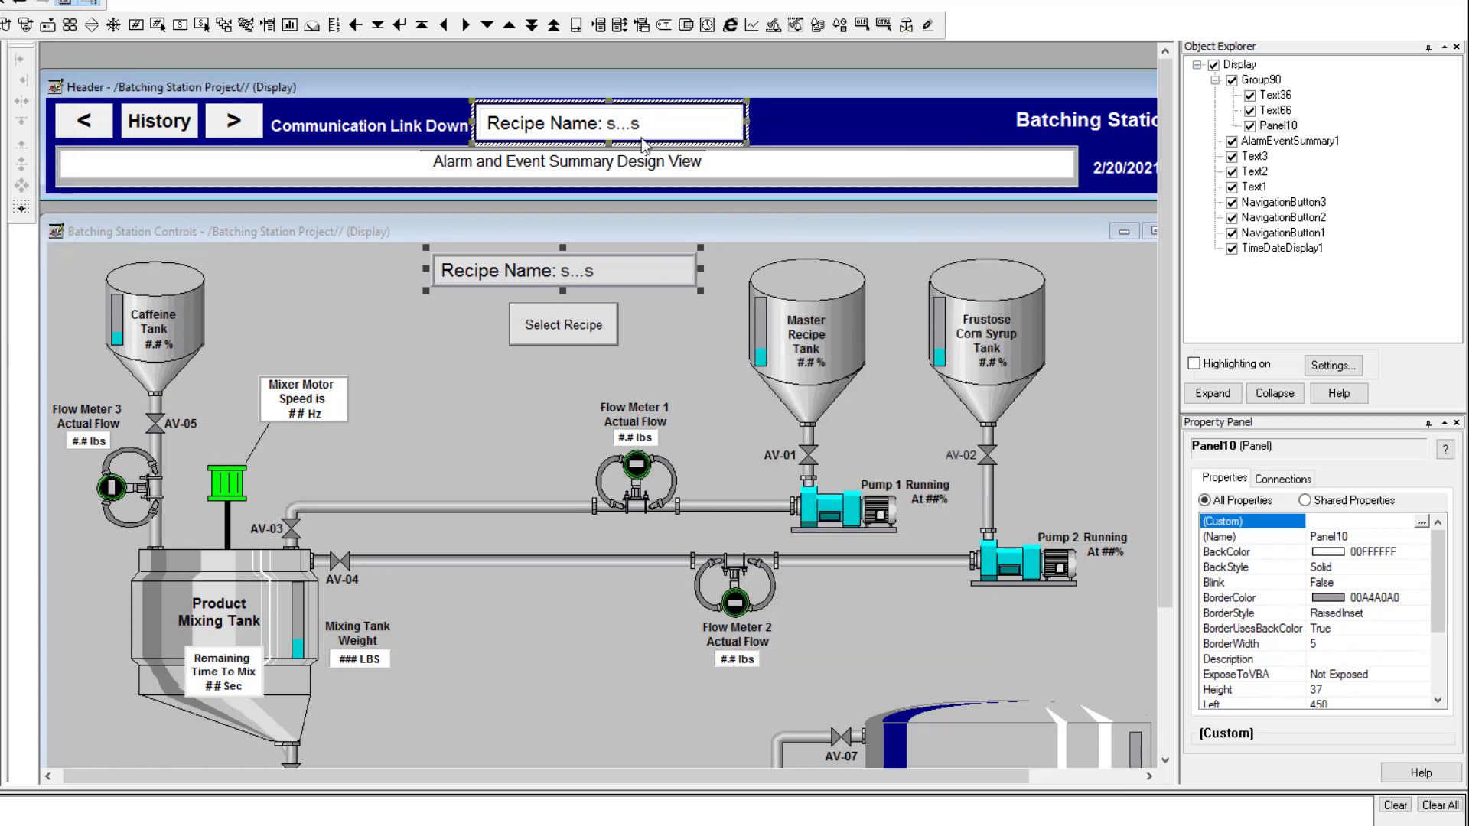
{"action": "left_click", "coordinate": [1340, 556]}
{"action": "left_click", "coordinate": [1422, 553]}
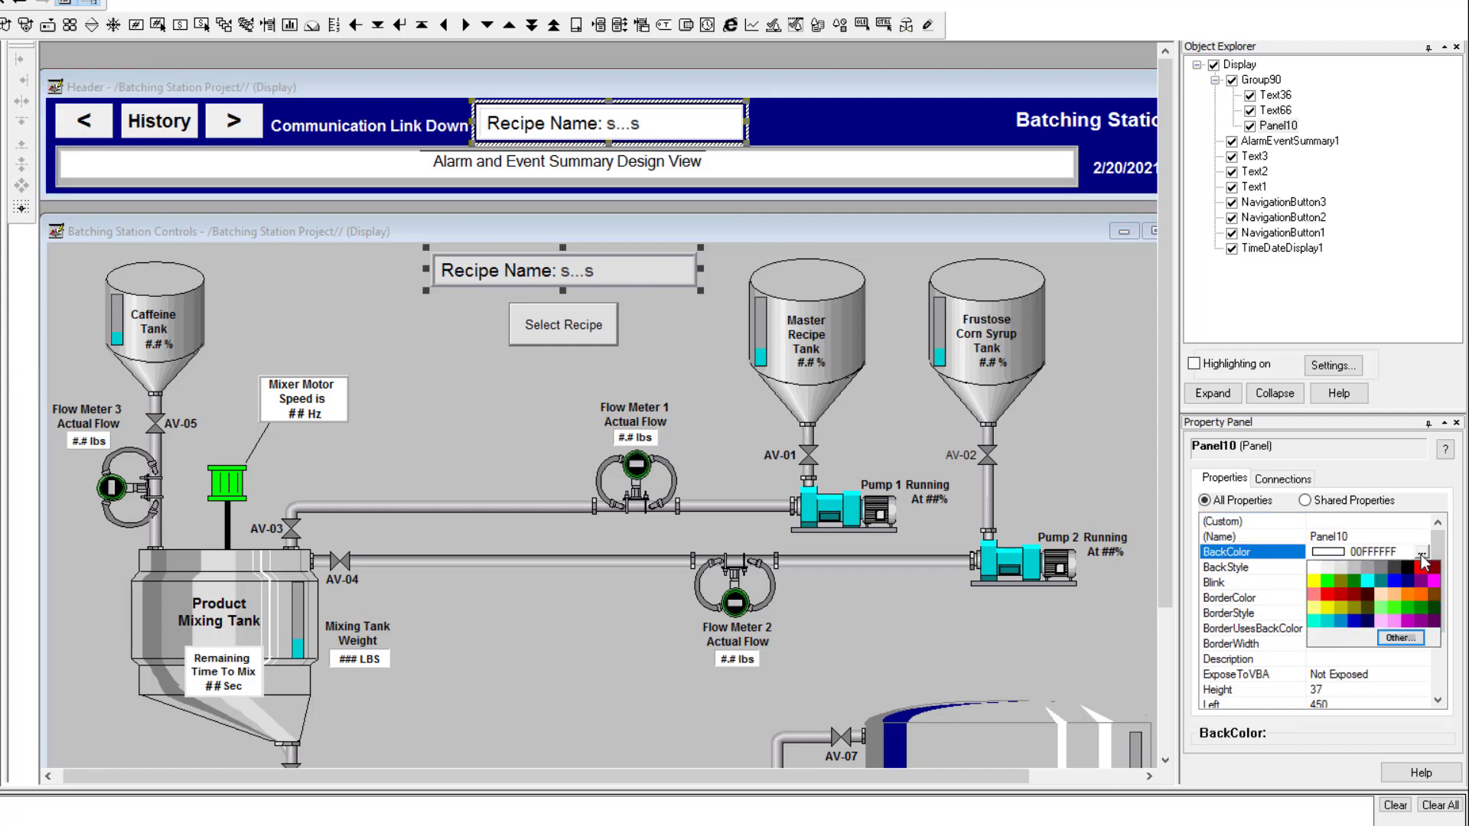
{"action": "left_click", "coordinate": [1328, 570]}
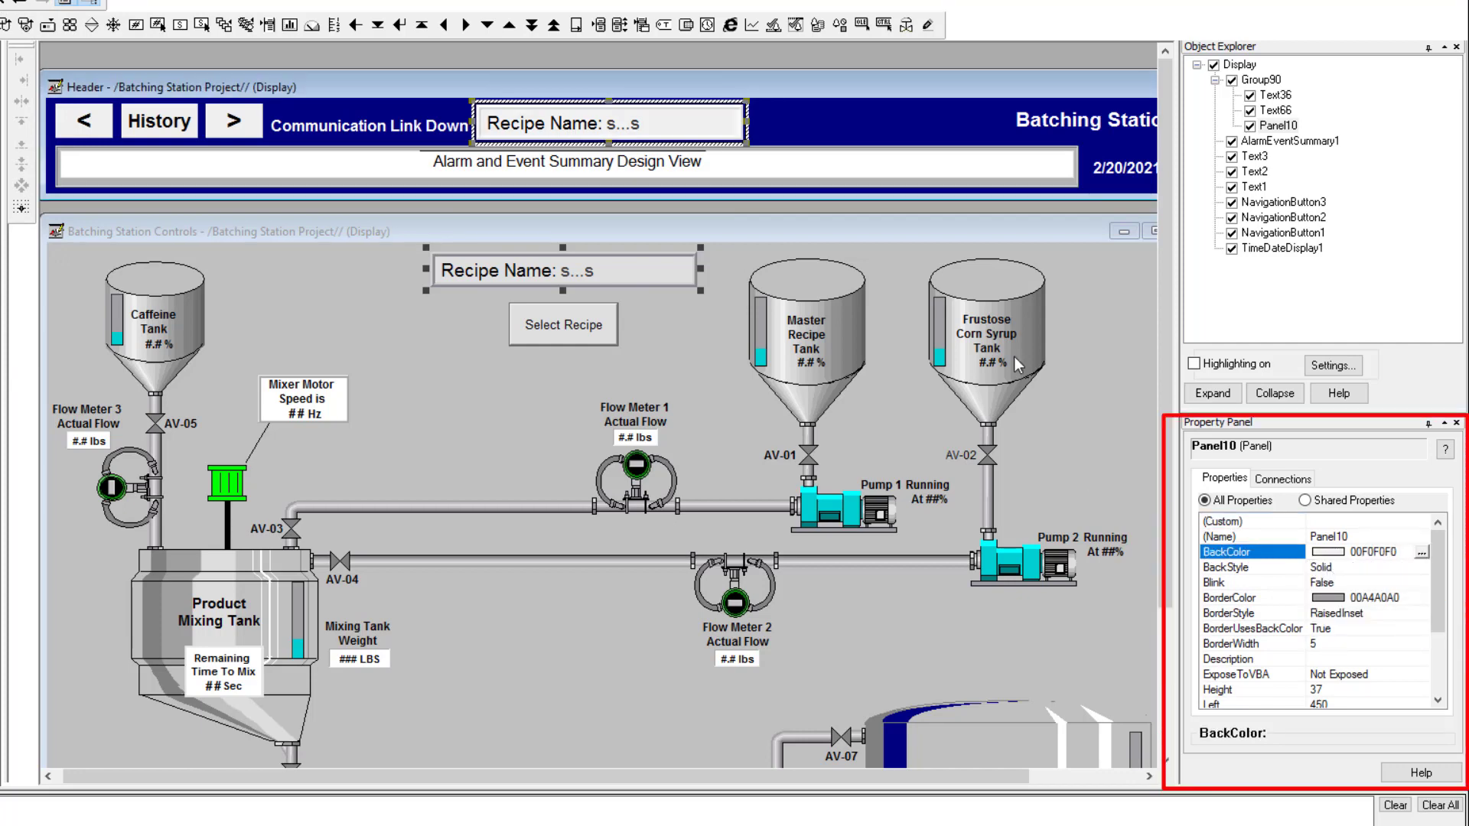
{"action": "left_click", "coordinate": [885, 131]}
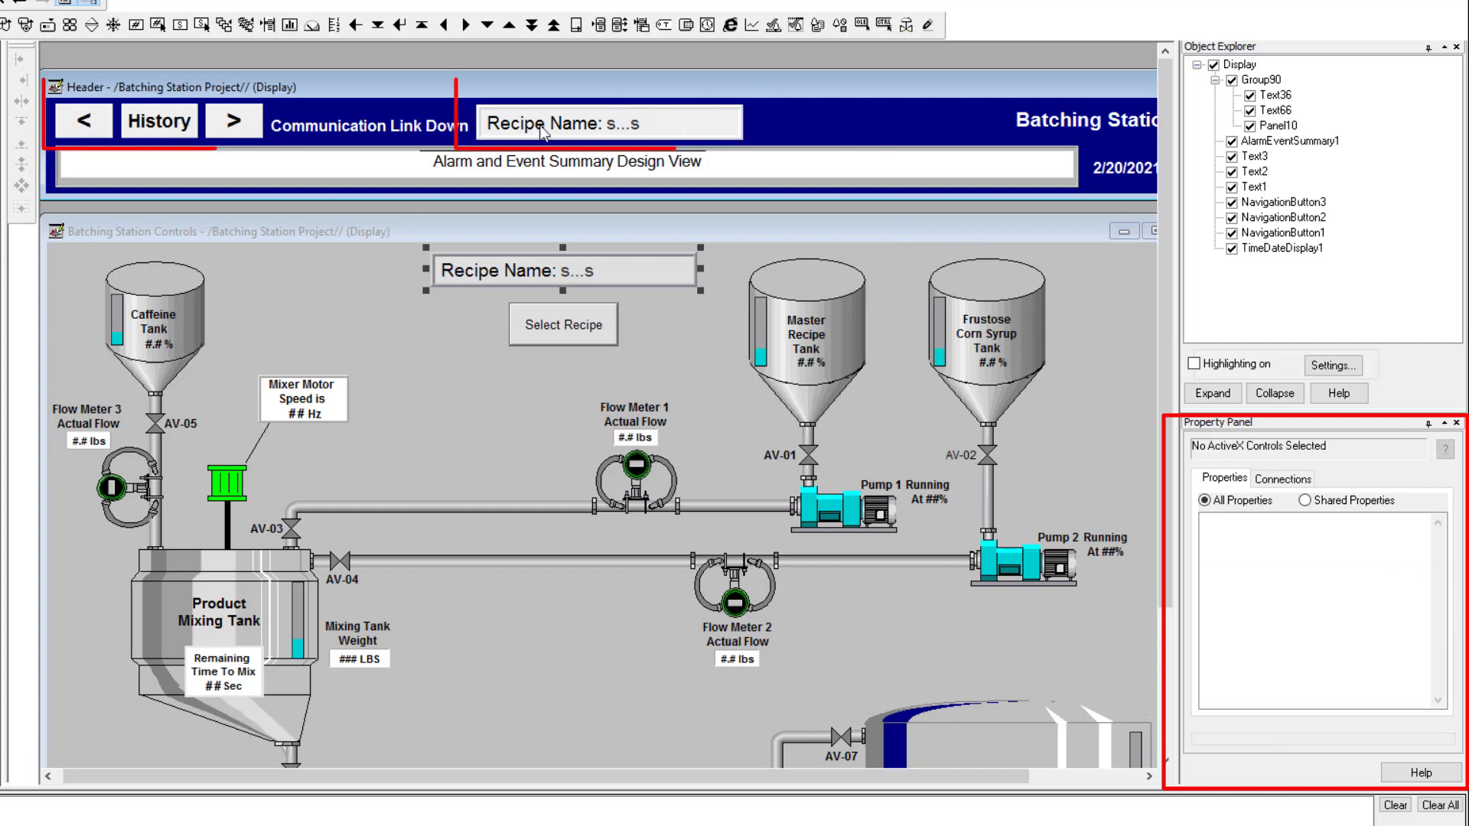
Align the top edges of the Header's navigation buttons and its Recipe Name group
{"action": "left_click", "coordinate": [244, 124]}
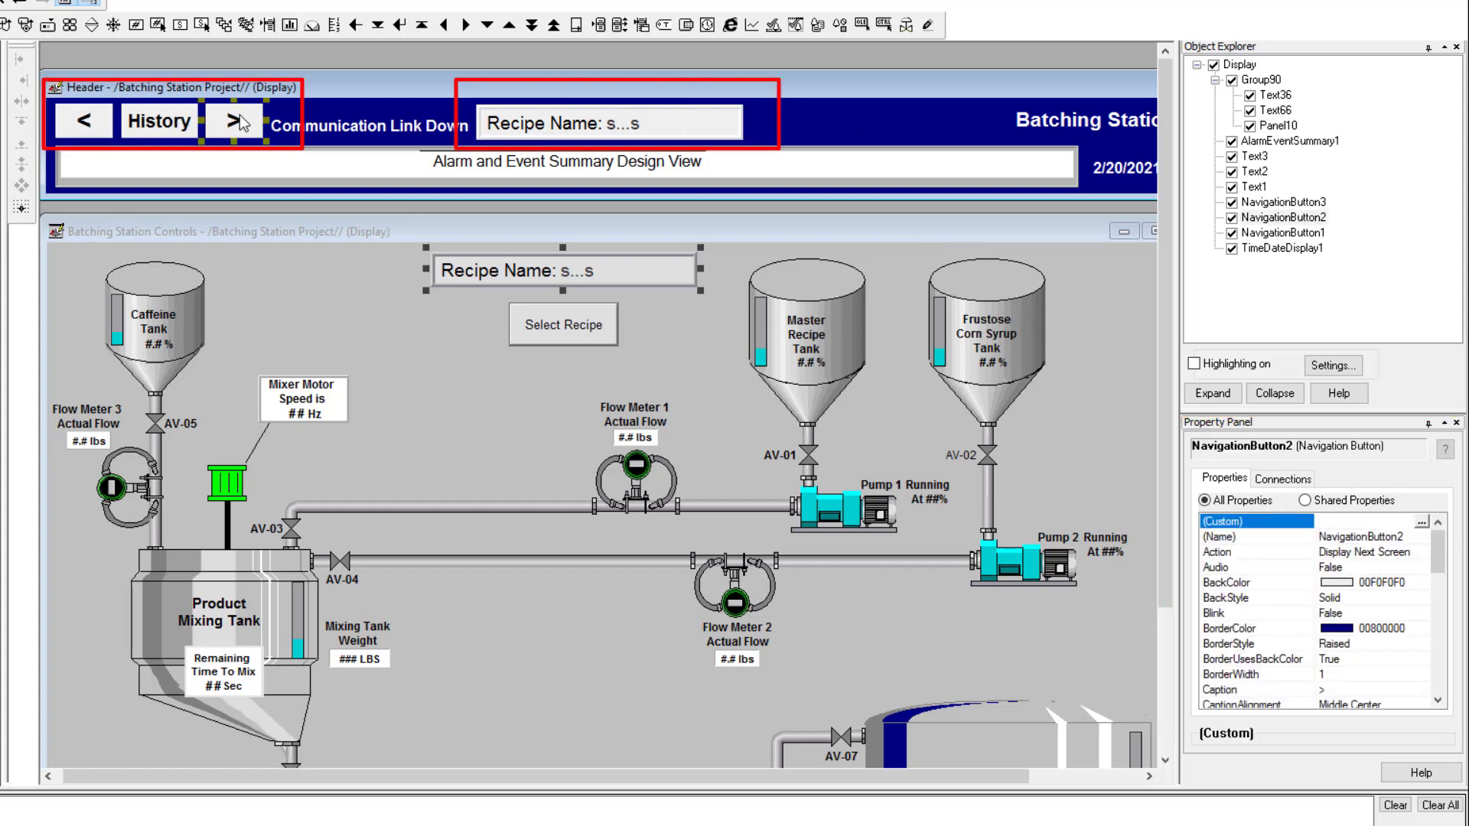
{"action": "left_click", "coordinate": [170, 127]}
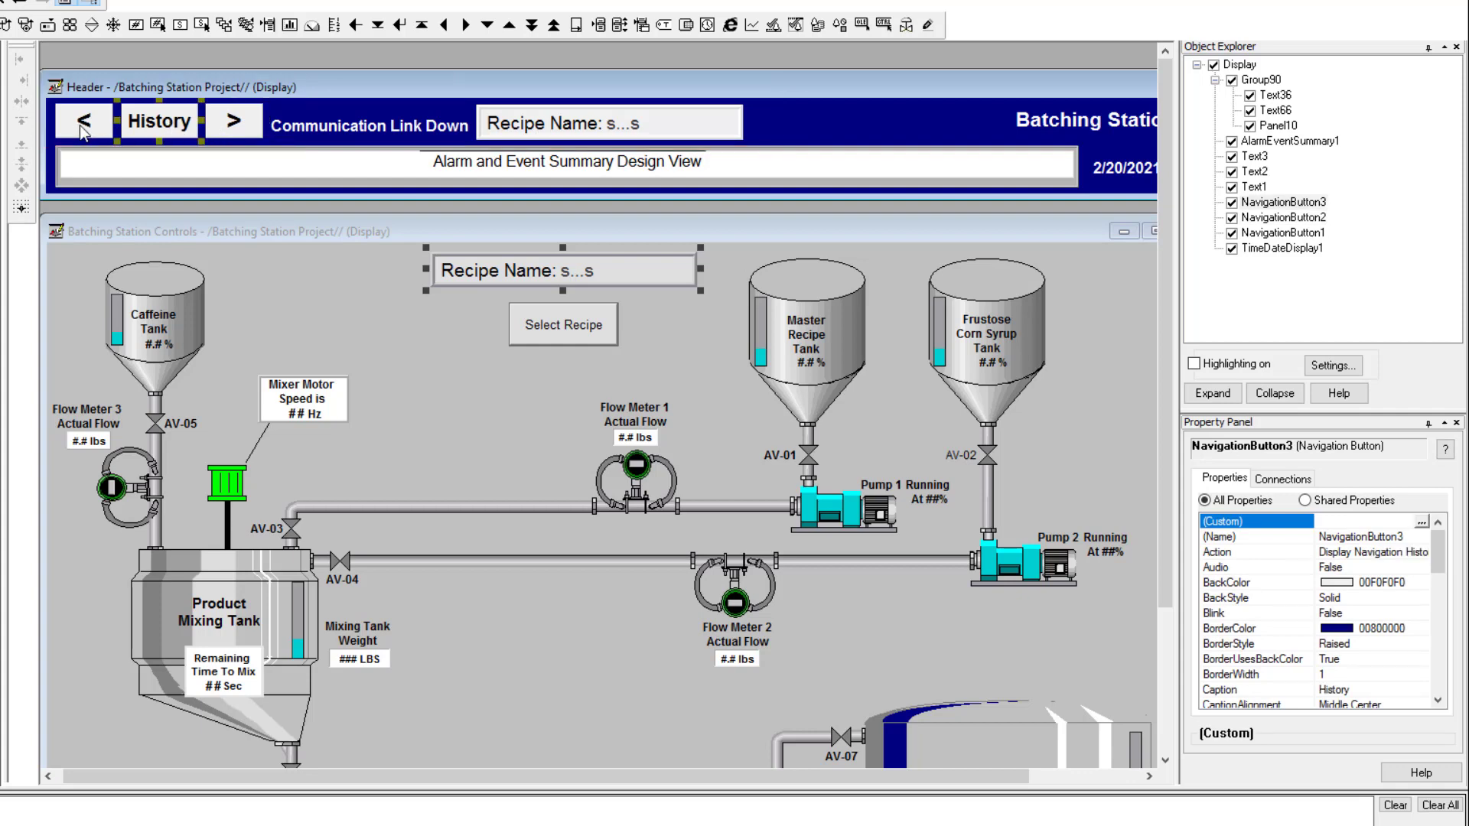
{"action": "mouse_move", "coordinate": [84, 132]}
{"action": "left_mouse_down"}
{"action": "mouse_move", "coordinate": [113, 130]}
{"action": "mouse_move", "coordinate": [81, 121]}
{"action": "left_mouse_up"}
{"action": "left_click", "coordinate": [146, 128], "text": "ctrl"}
{"action": "left_click", "coordinate": [274, 130], "text": "ctrl"}
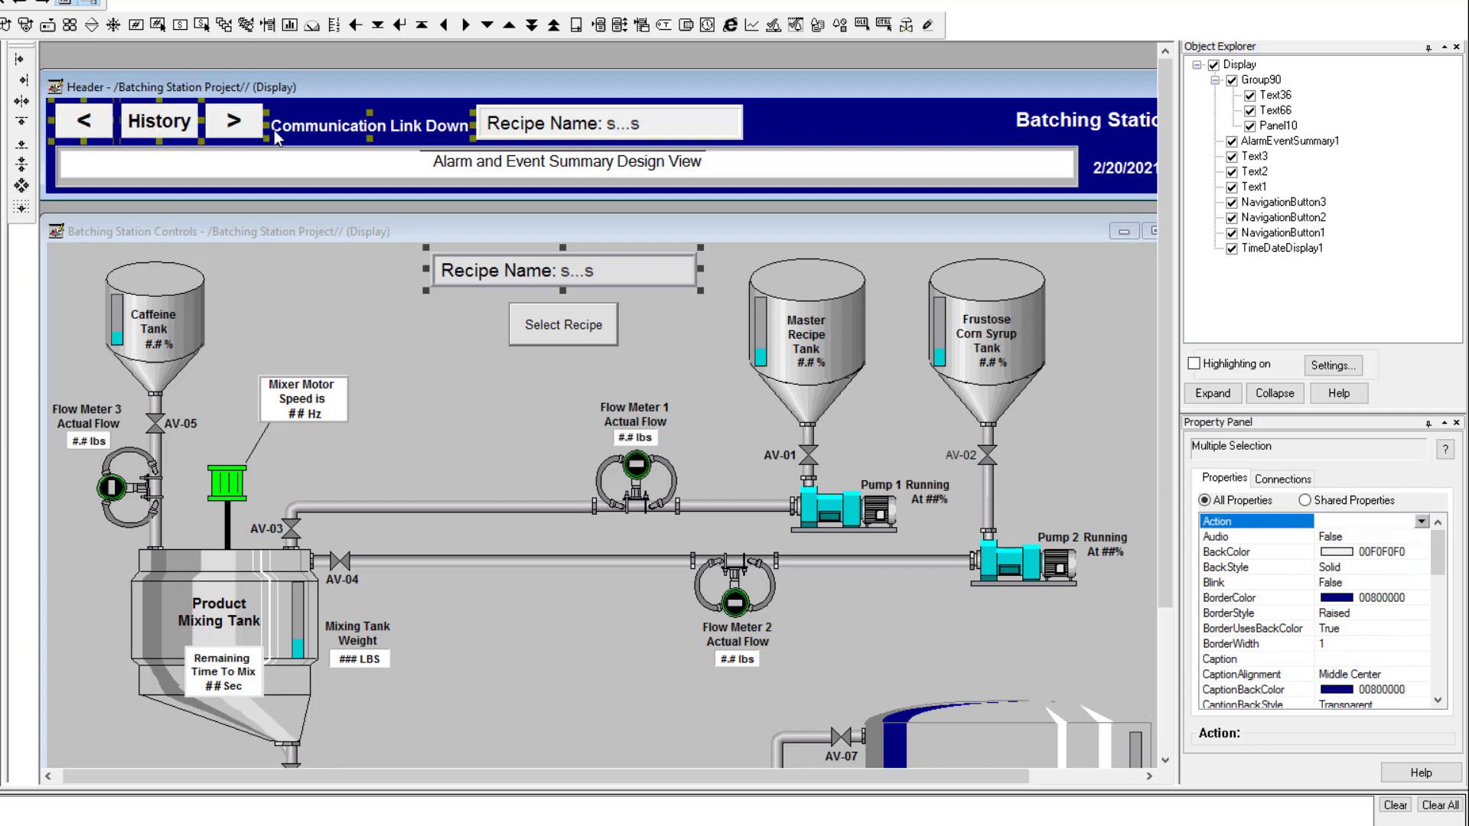
{"action": "left_click", "coordinate": [332, 132], "text": "ctrl"}
{"action": "left_click", "coordinate": [563, 142], "text": "ctrl"}
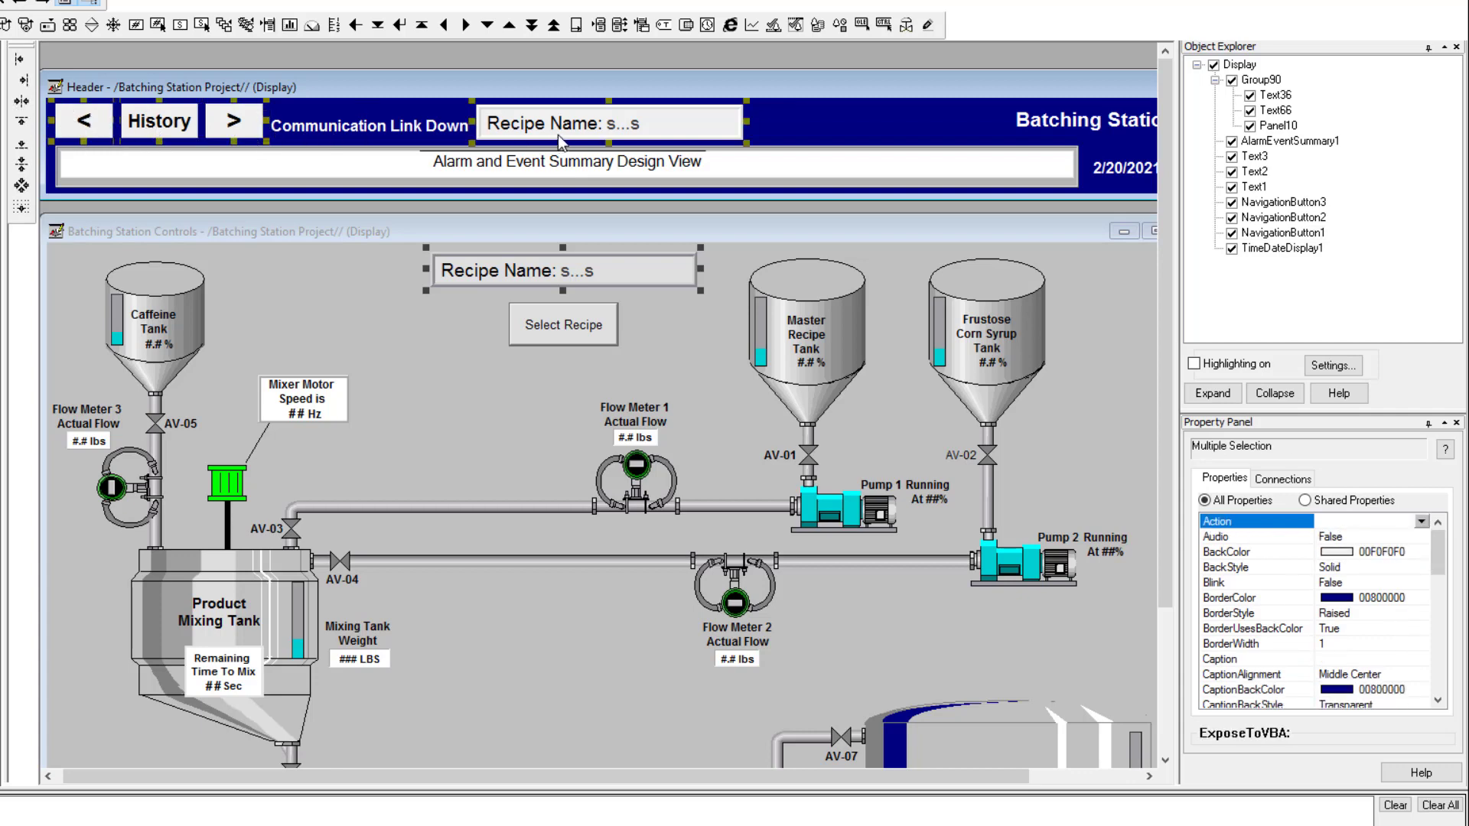
{"action": "left_click", "coordinate": [21, 122]}
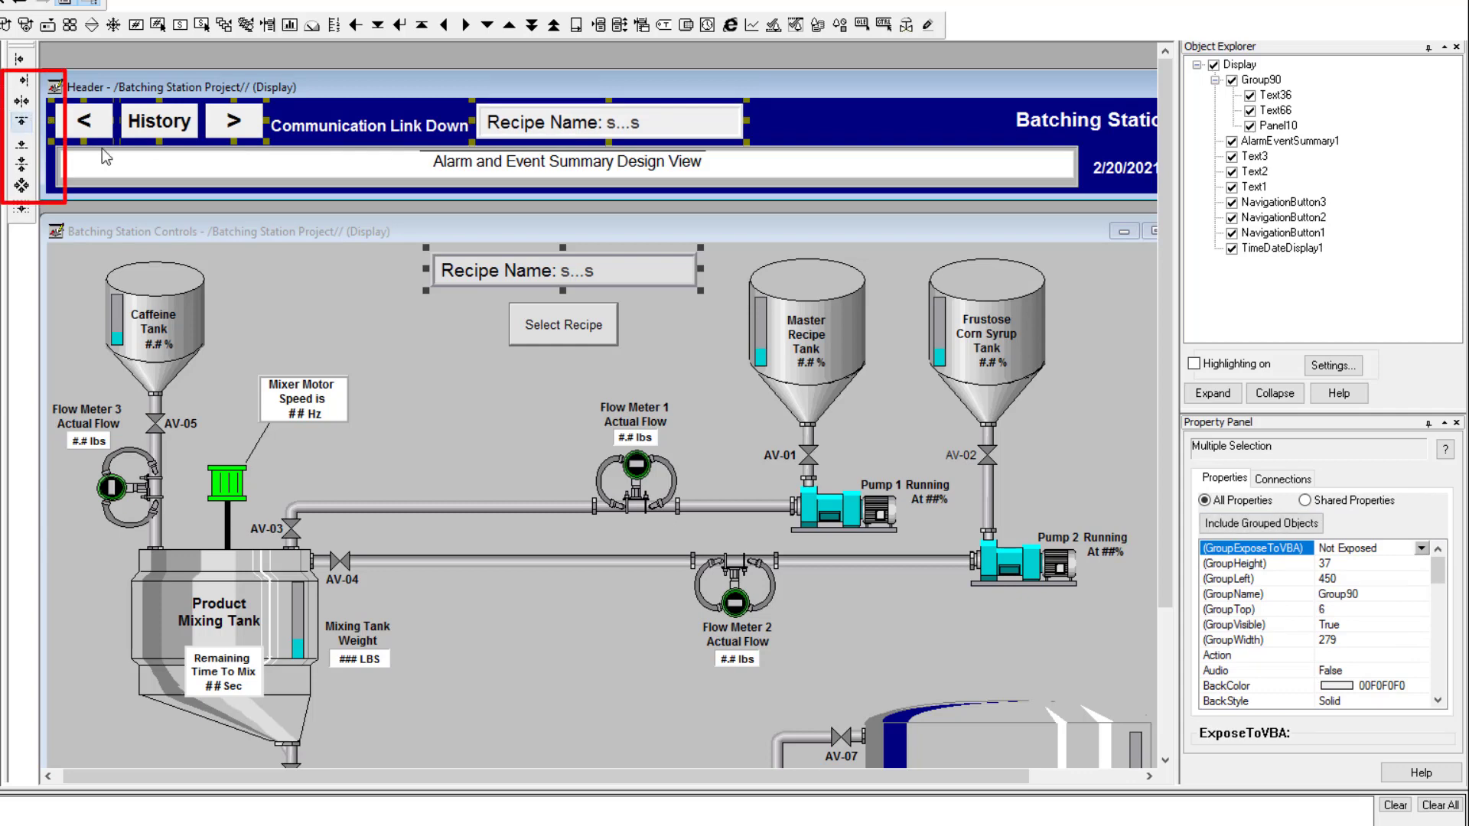
Copy the Select Recipe button from the Batching Station Controls display into the Header, placing it between the Recipe Name group and the title
{"action": "left_click", "coordinate": [604, 322]}
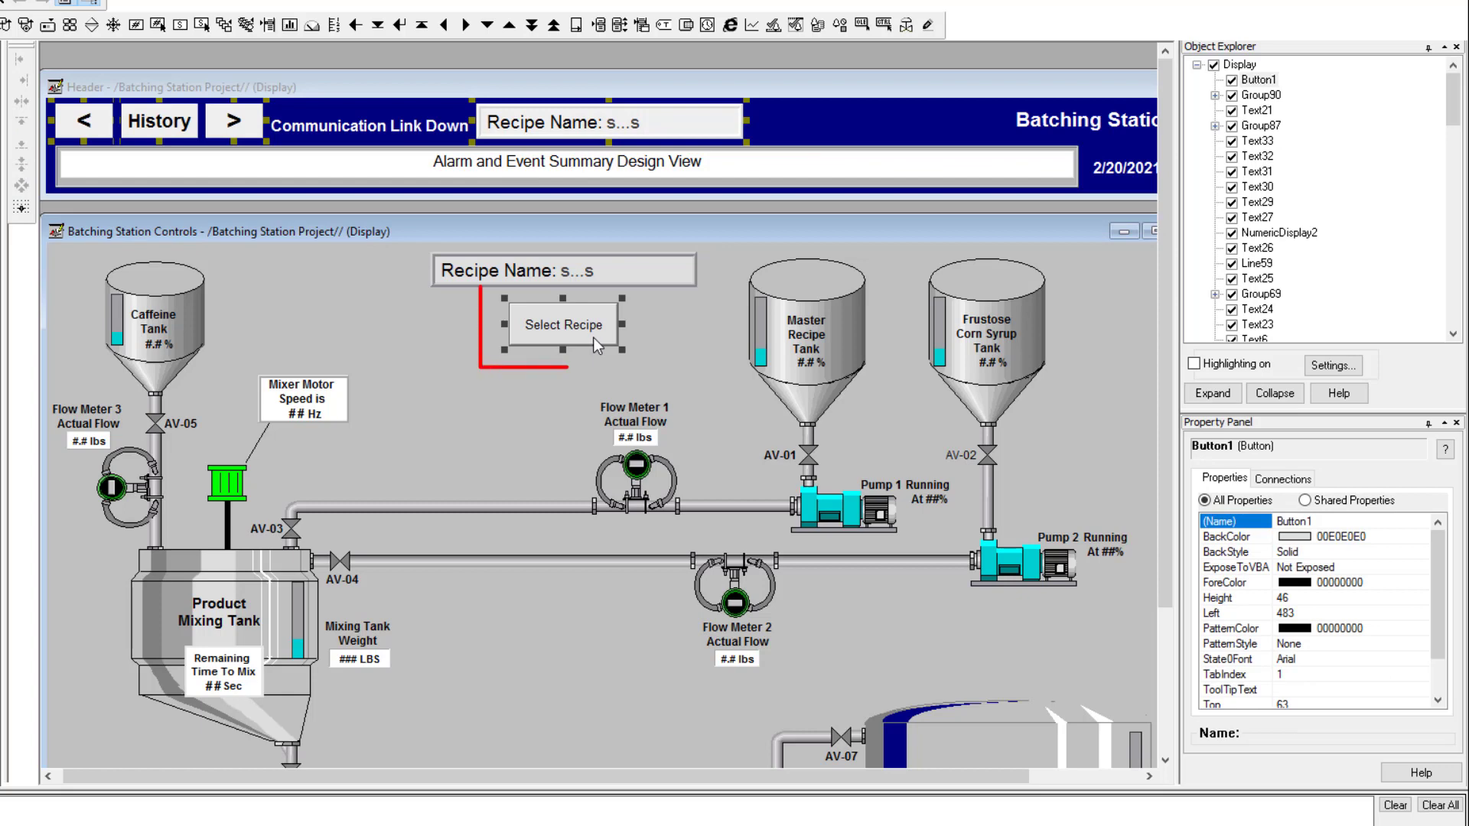
{"action": "left_click", "coordinate": [865, 117]}
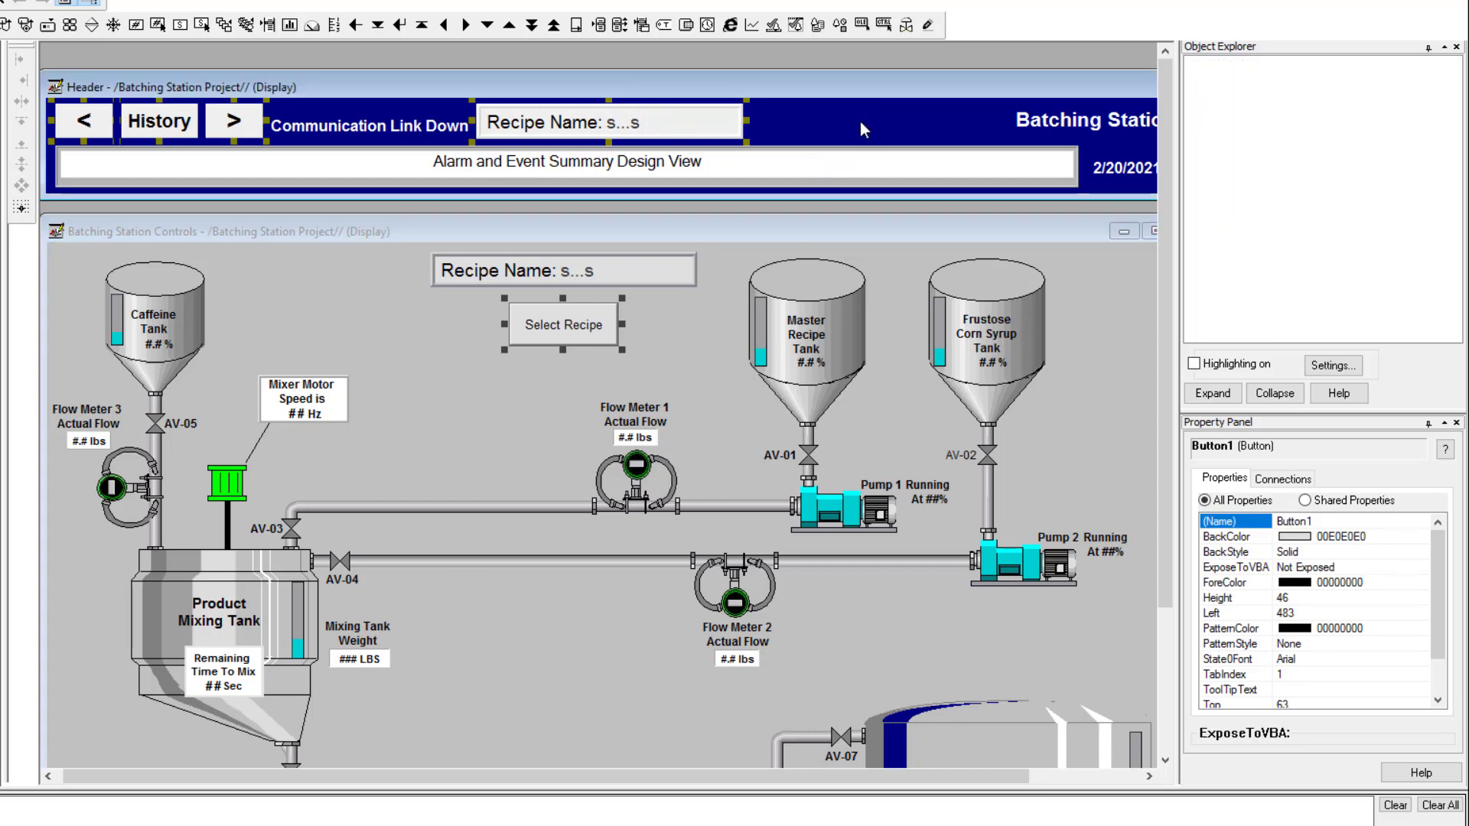
{"action": "key", "text": "ctrl+v"}
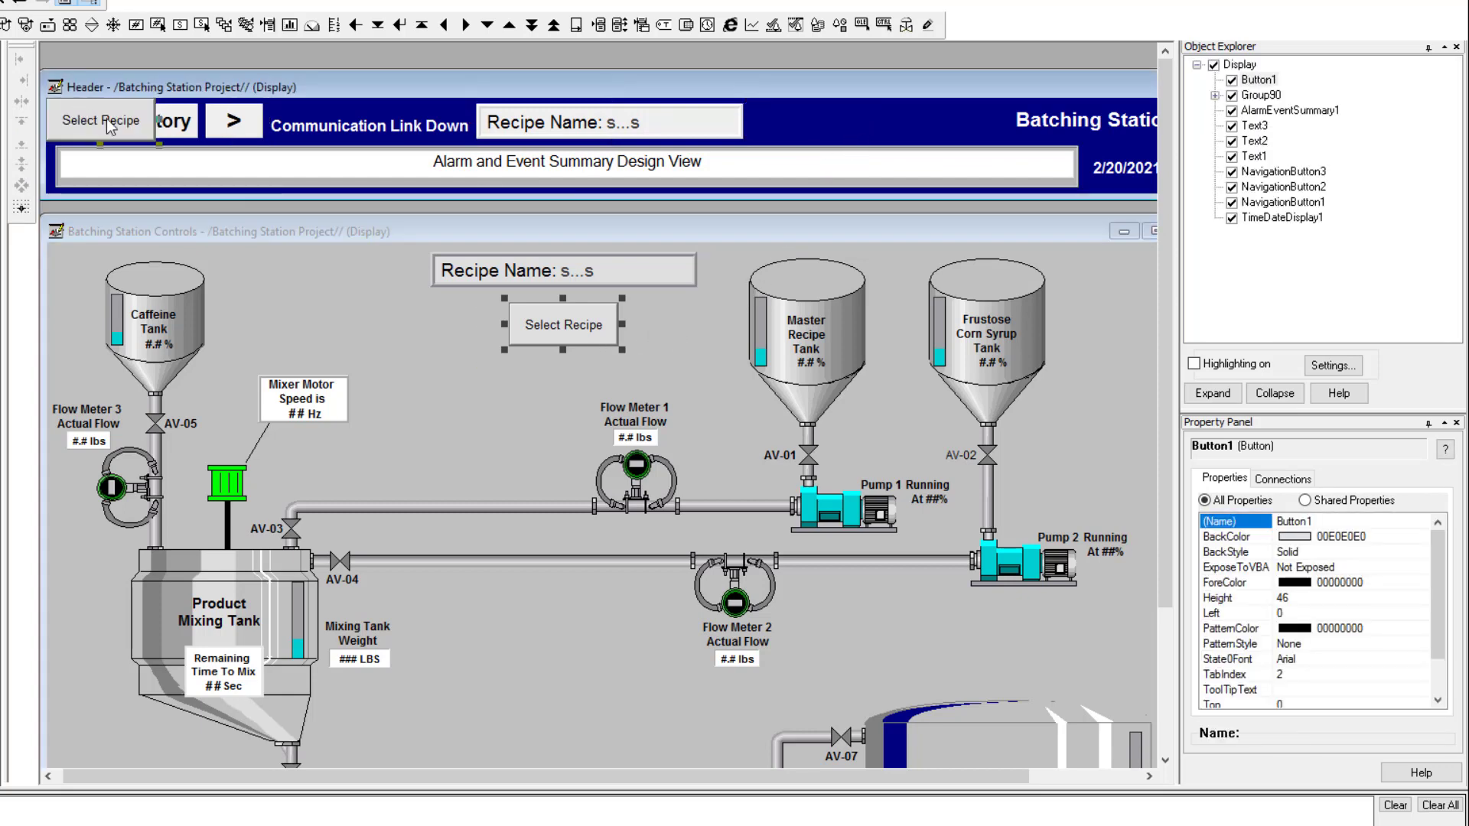
{"action": "left_click_drag", "start_coordinate": [107, 125], "coordinate": [880, 122]}
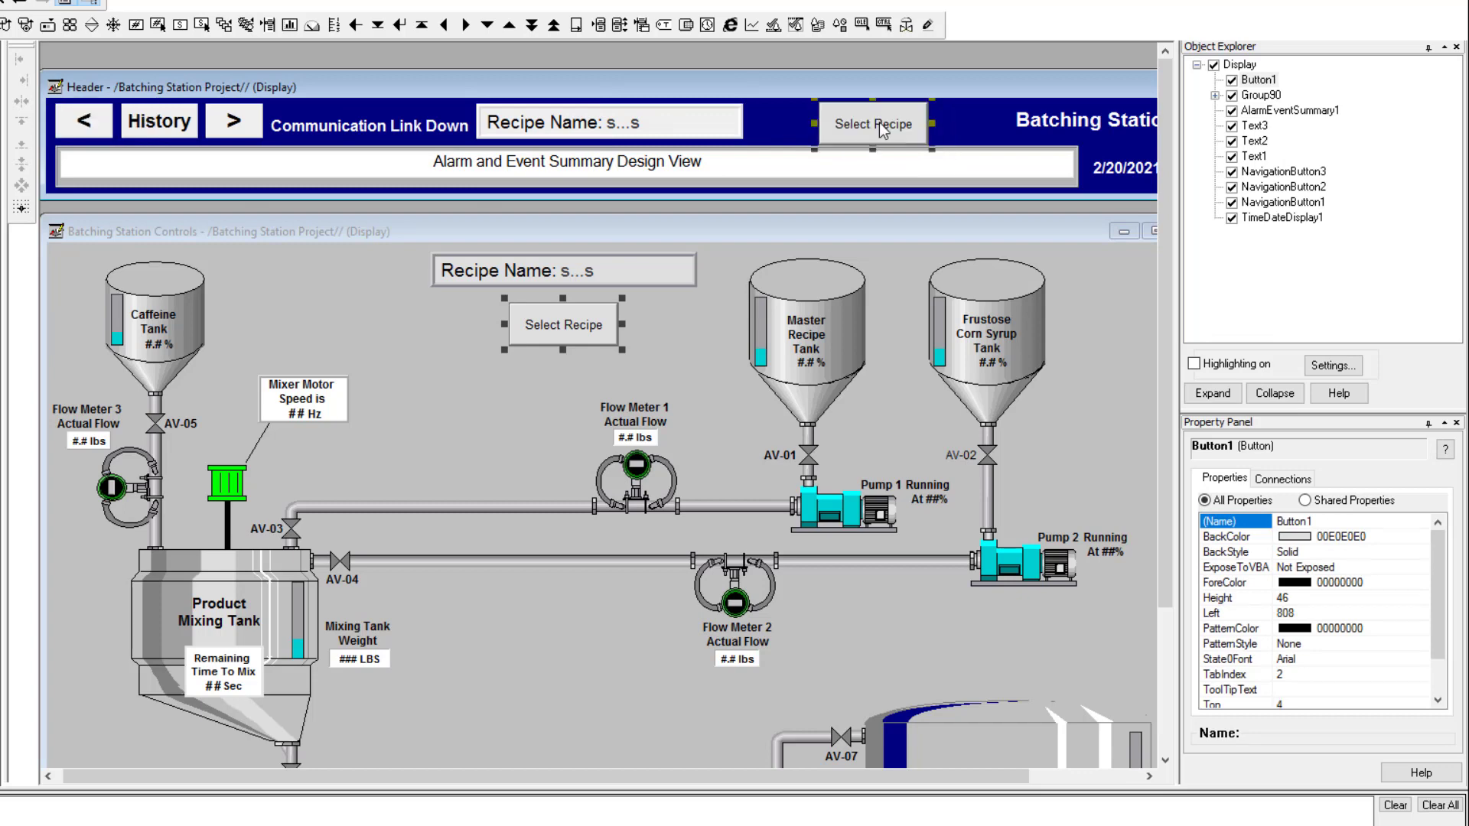
Set the height of the Header's Select Recipe button to 40
{"action": "double_click", "coordinate": [879, 122]}
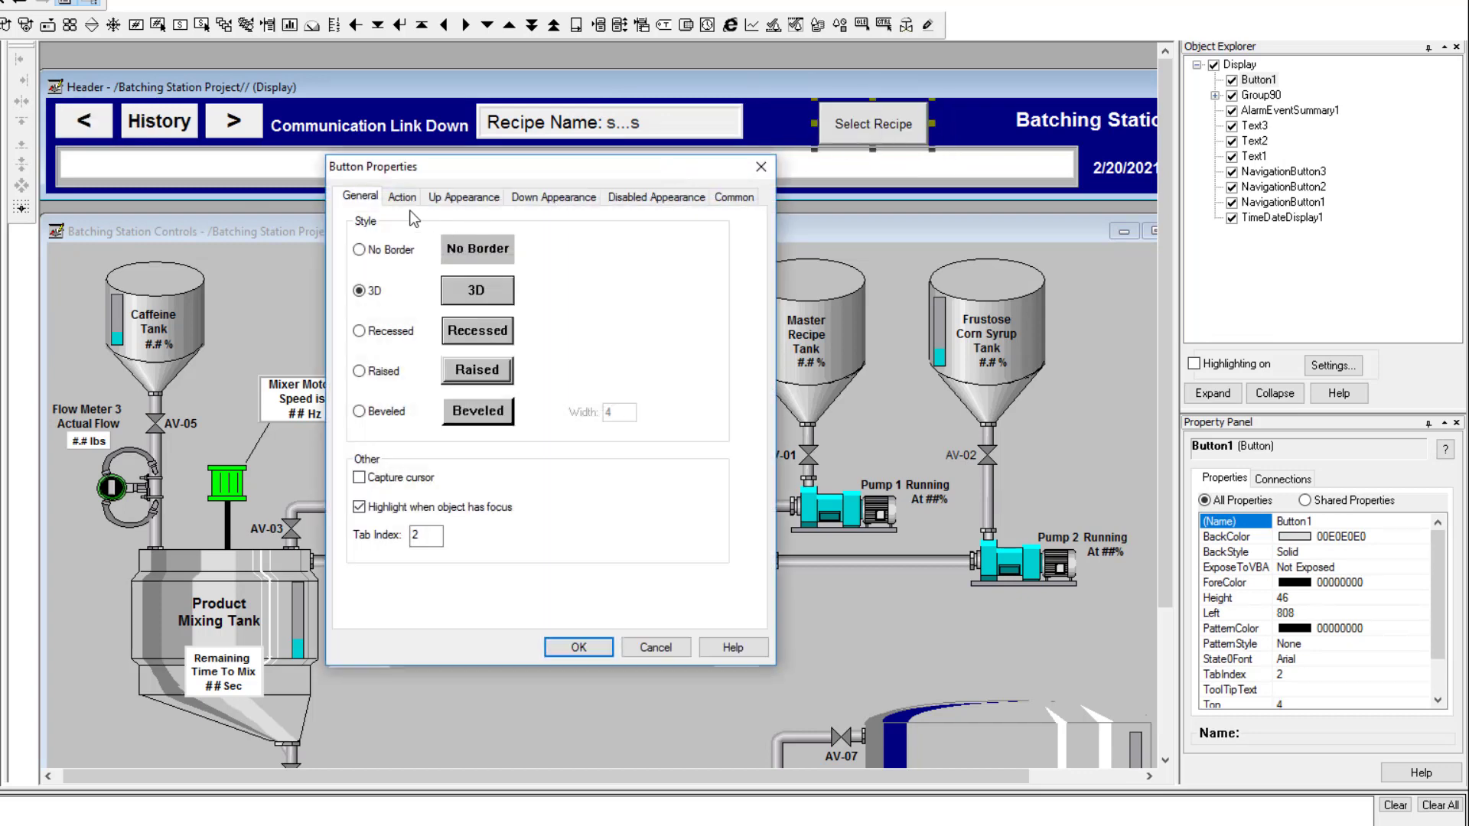
{"action": "left_click", "coordinate": [468, 198]}
{"action": "left_click", "coordinate": [735, 196]}
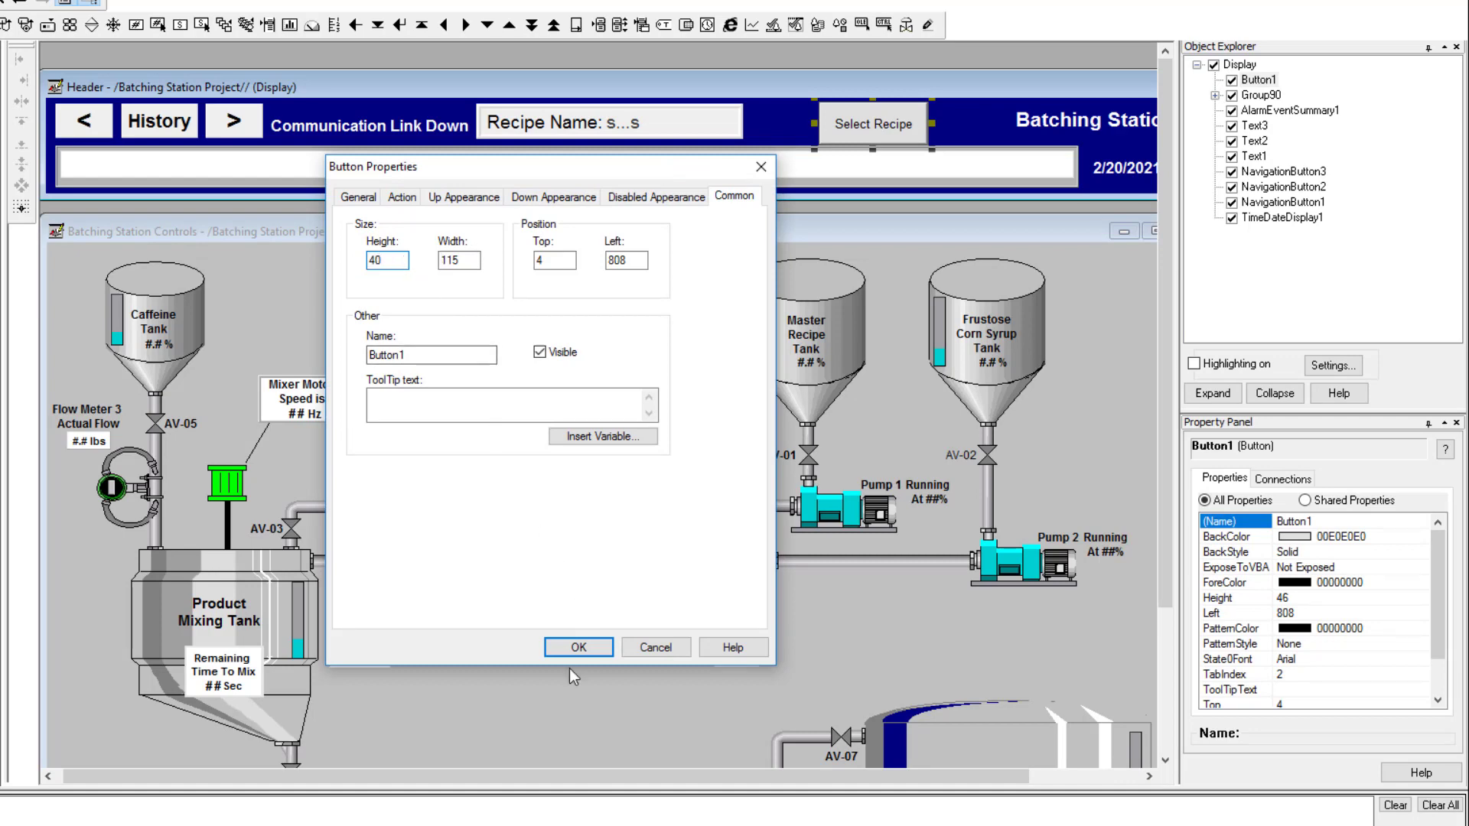
{"action": "left_click", "coordinate": [580, 647]}
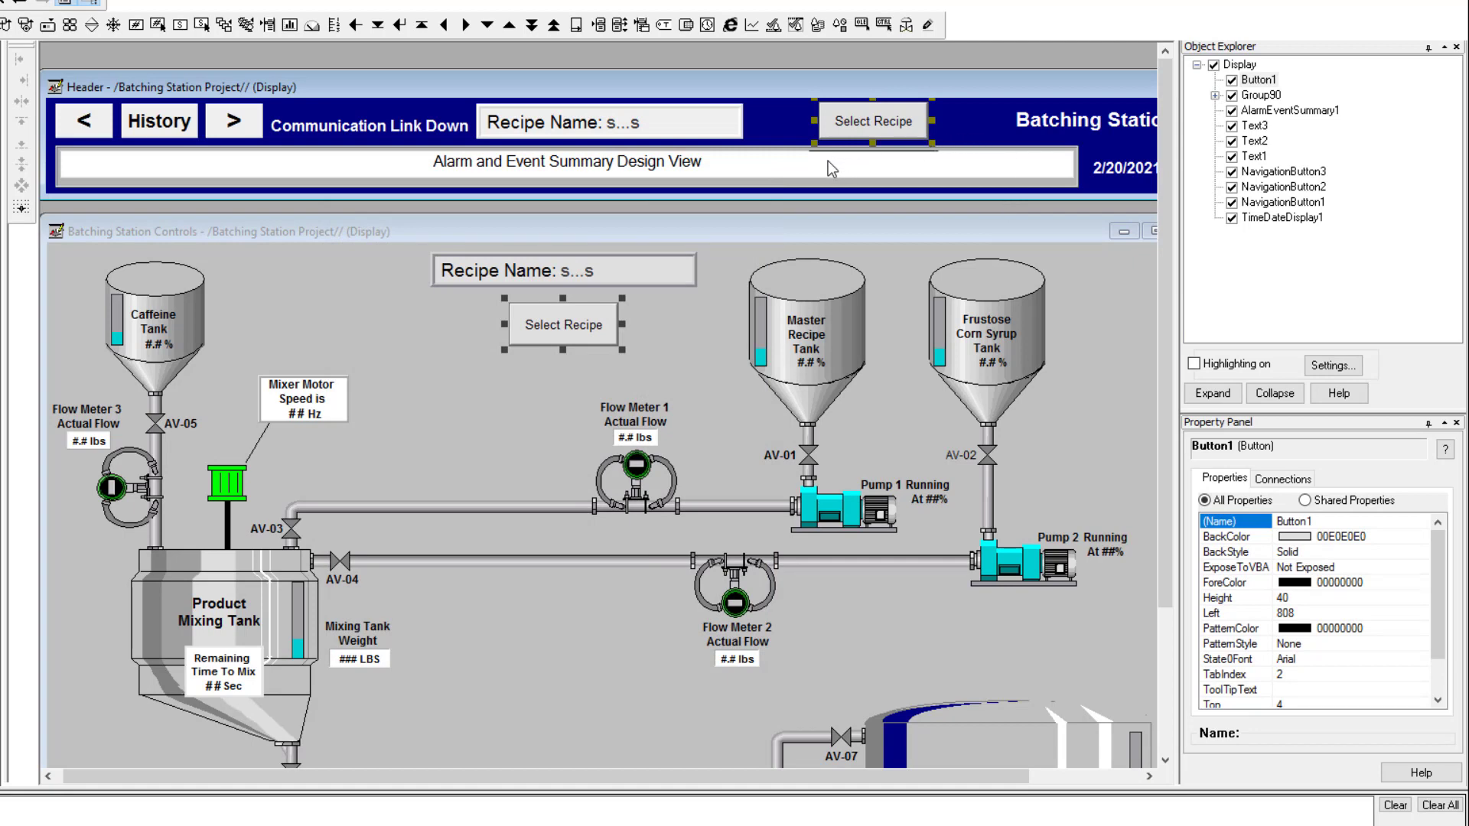
Align the top edge of the Header's Select Recipe button with the Recipe Name group
{"action": "left_click", "coordinate": [737, 132], "text": "ctrl"}
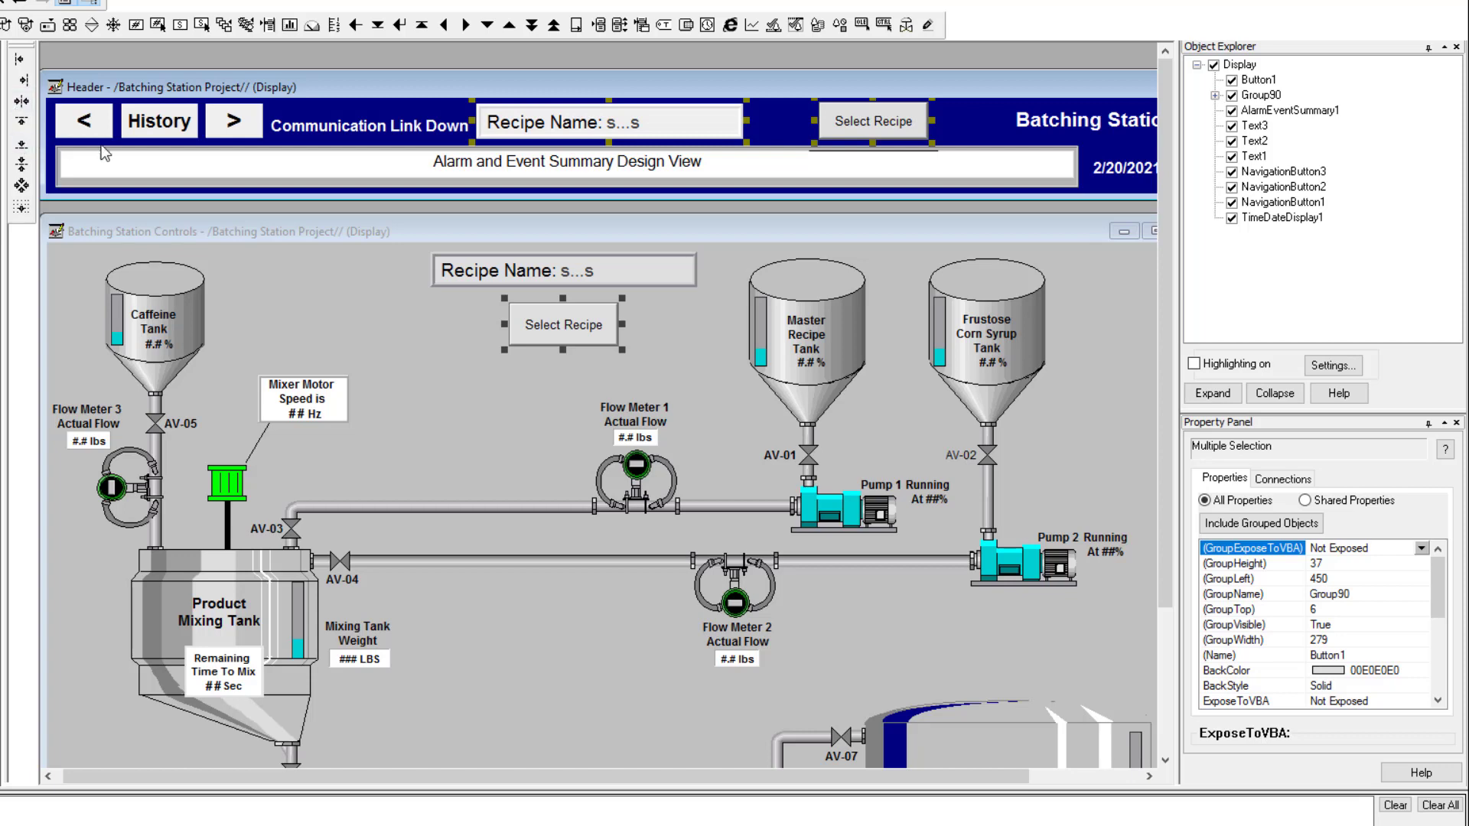
{"action": "left_click", "coordinate": [862, 128]}
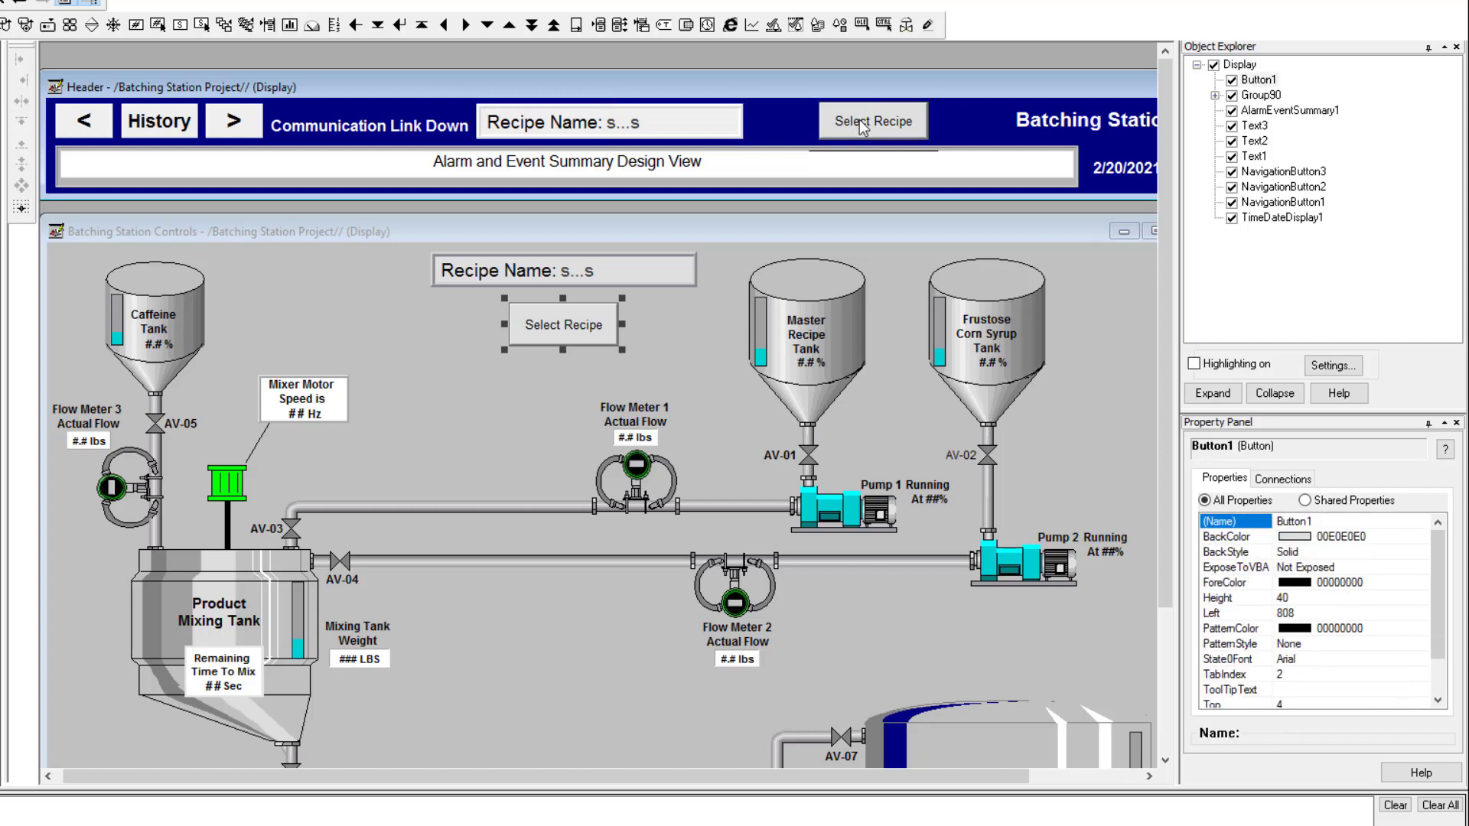
{"action": "left_click_drag", "start_coordinate": [860, 119], "coordinate": [860, 125]}
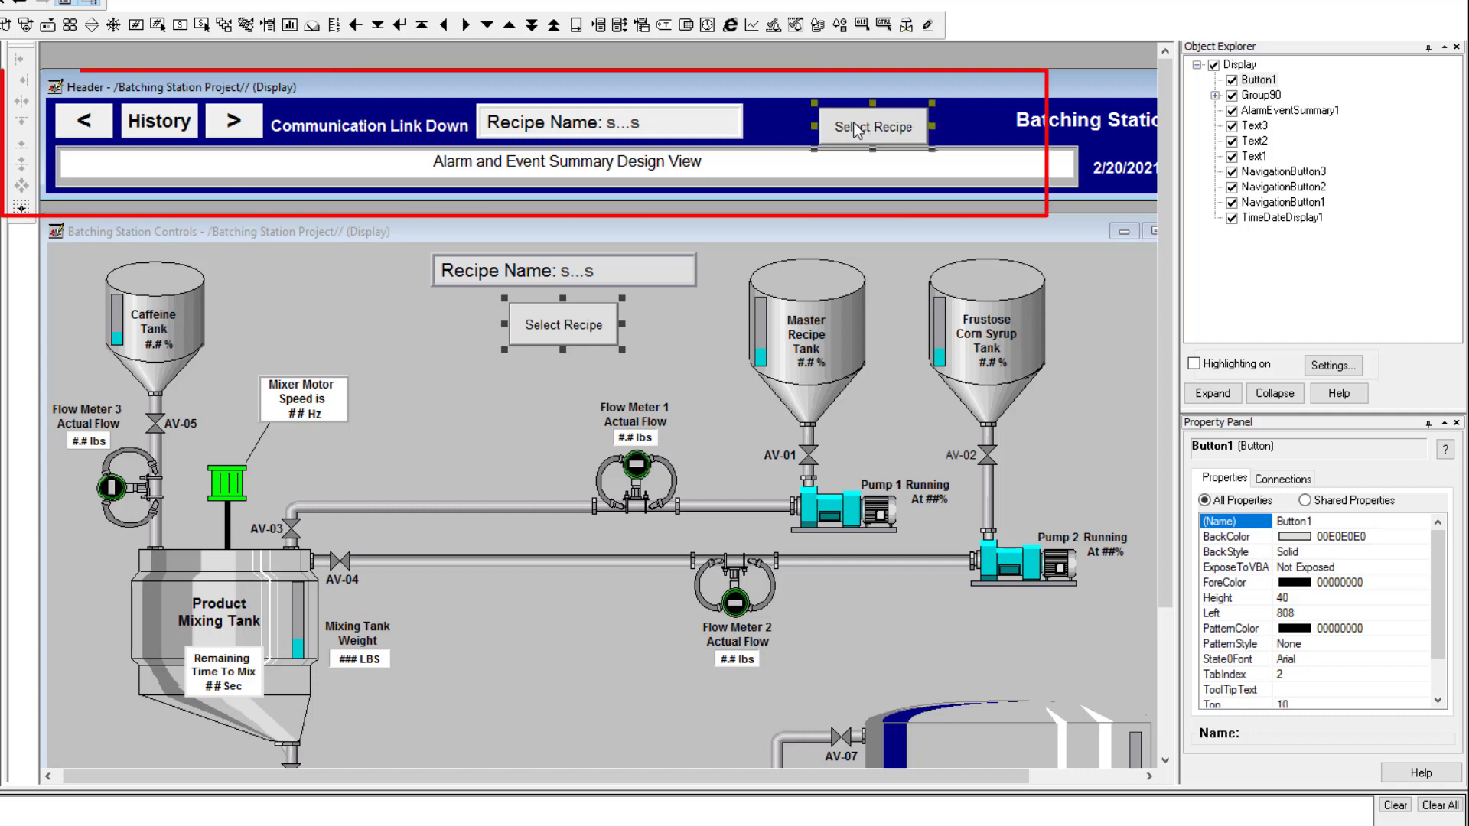
{"action": "left_click", "coordinate": [719, 124], "text": "ctrl"}
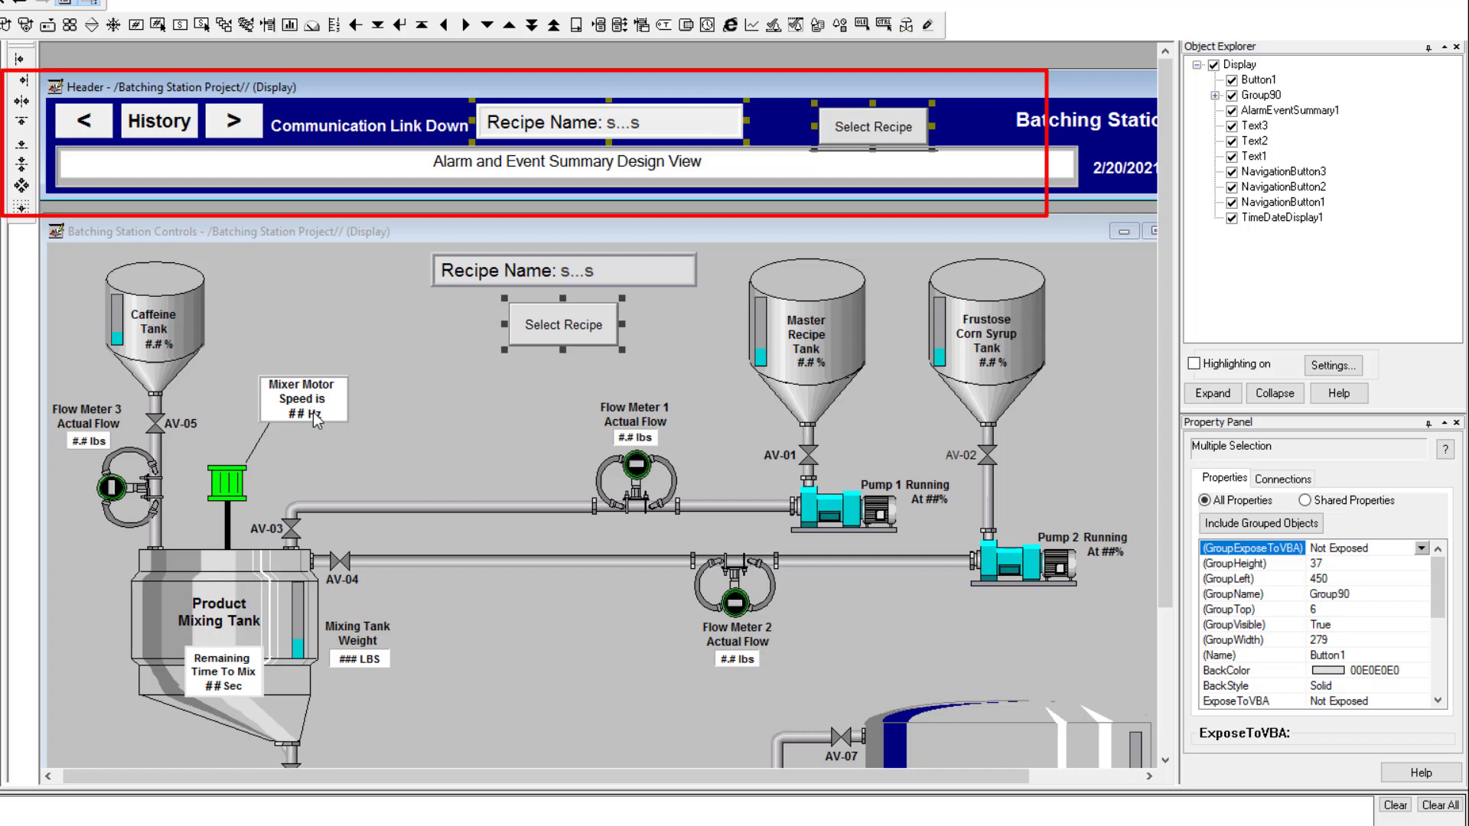
{"action": "left_click", "coordinate": [639, 127]}
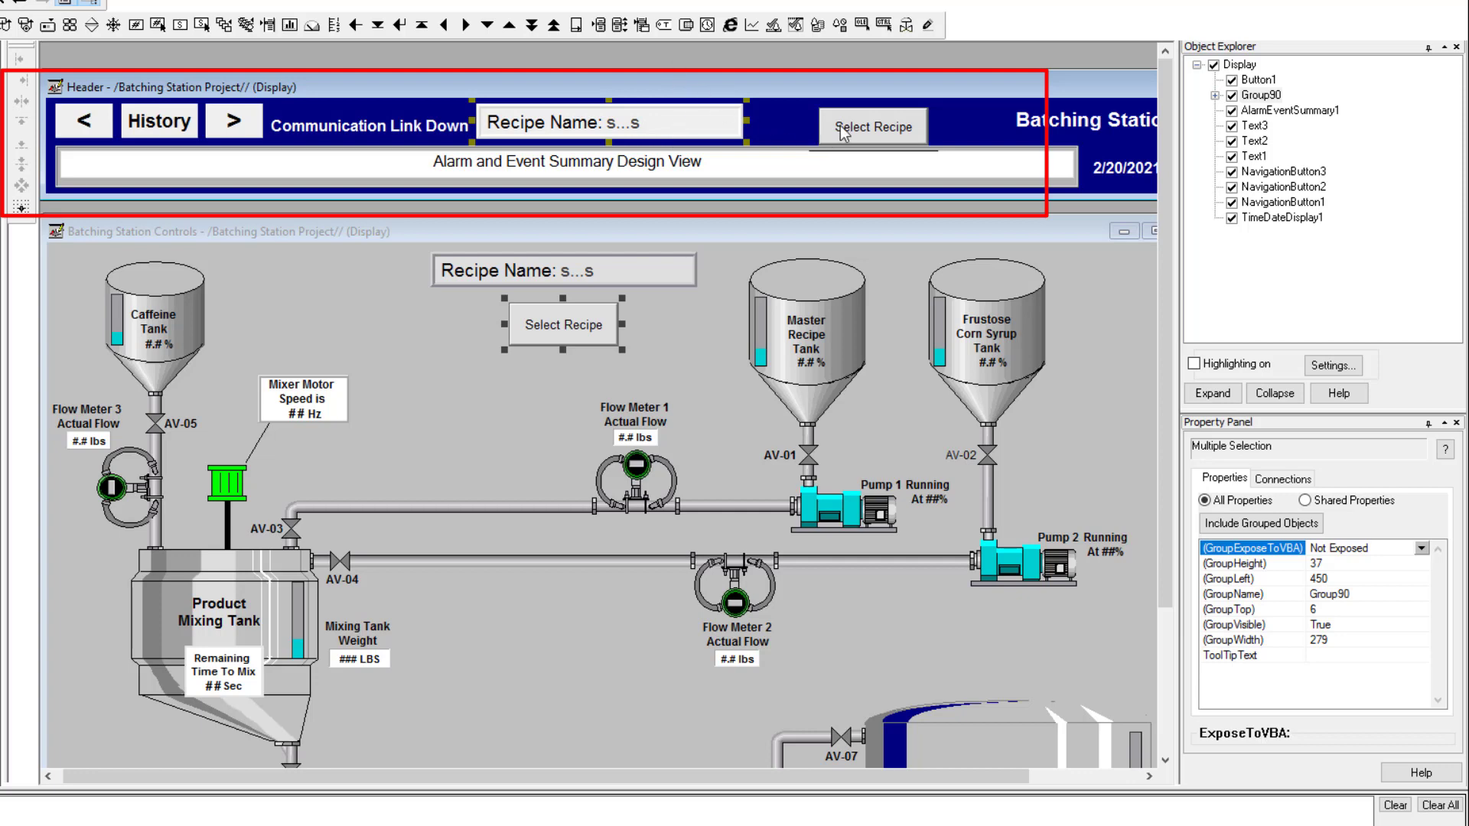
{"action": "left_click", "coordinate": [843, 133], "text": "ctrl"}
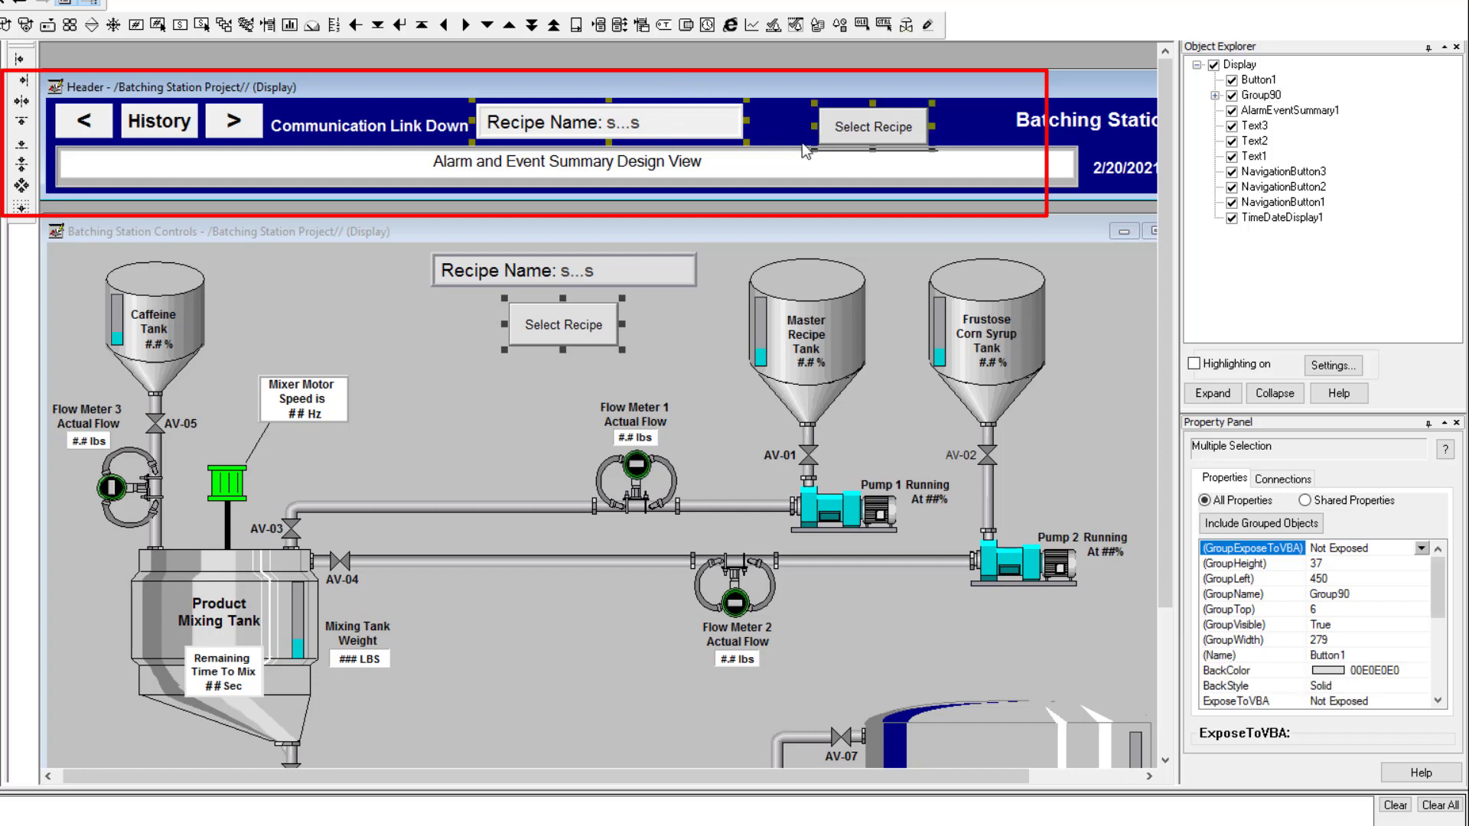
{"action": "left_click", "coordinate": [22, 121]}
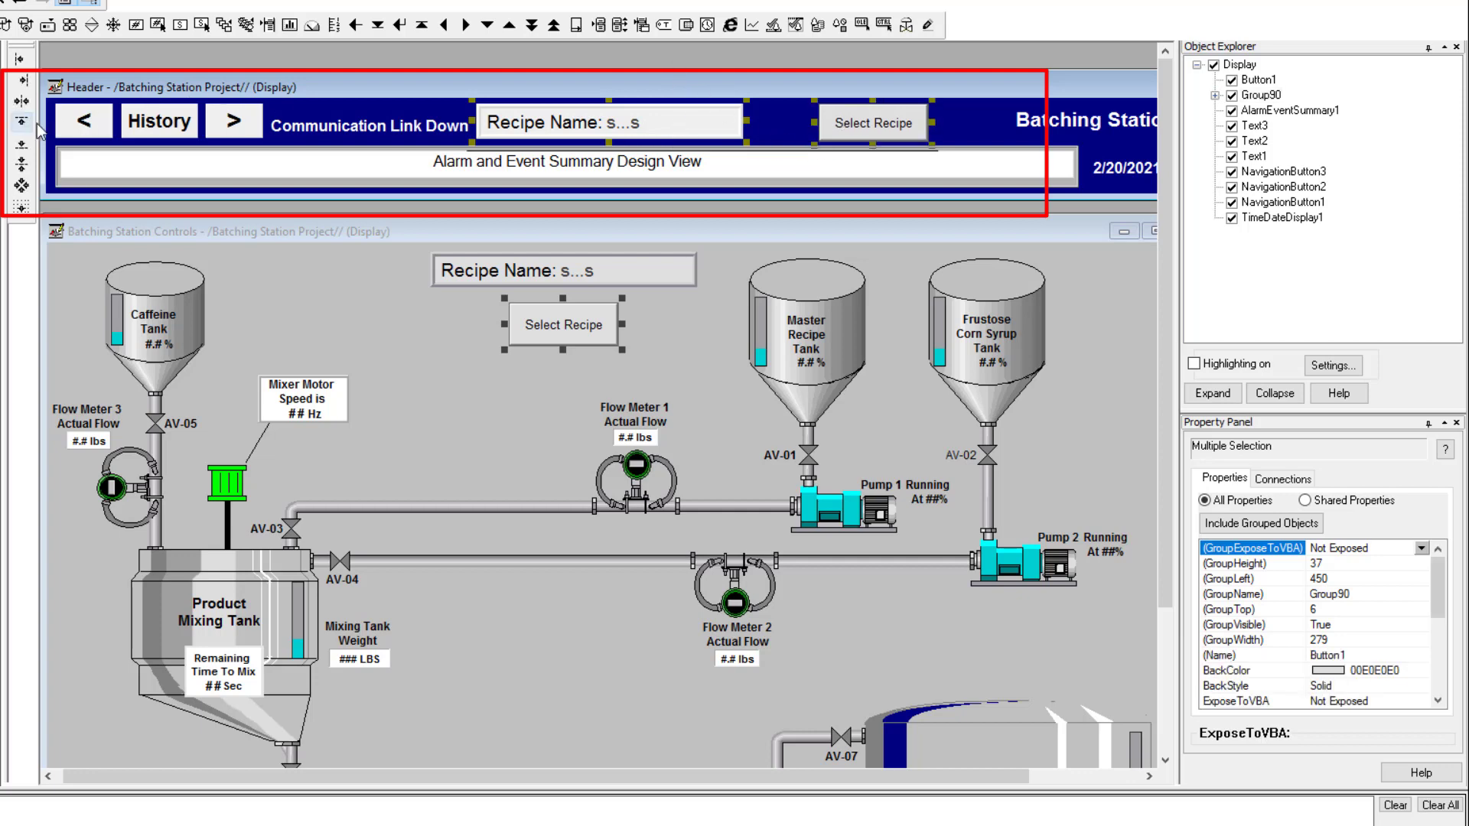
{"action": "left_click", "coordinate": [775, 129]}
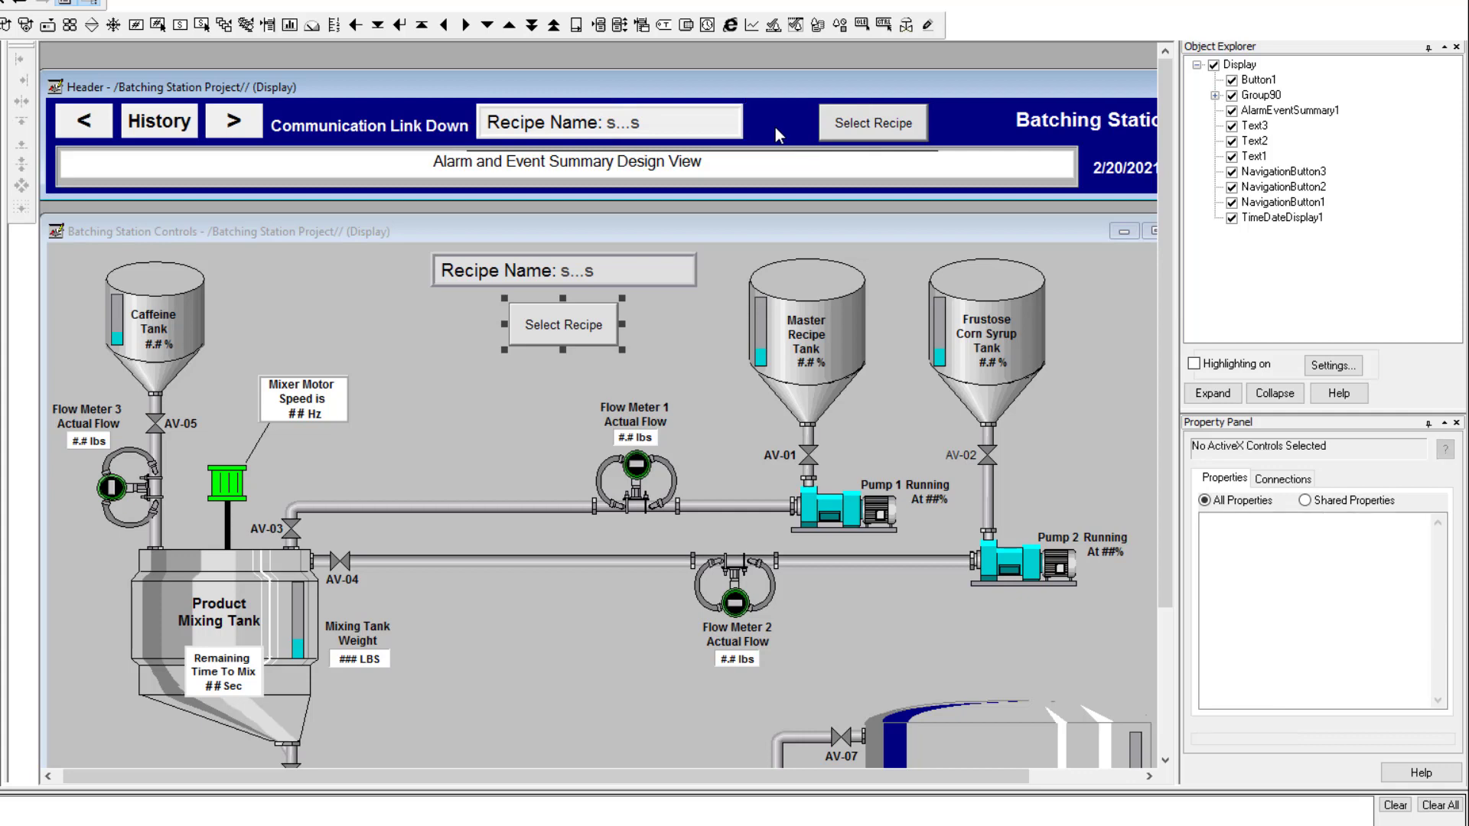
Set the back color of the Header's Select Recipe button to light gray 00F0F0F0
{"action": "double_click", "coordinate": [886, 127]}
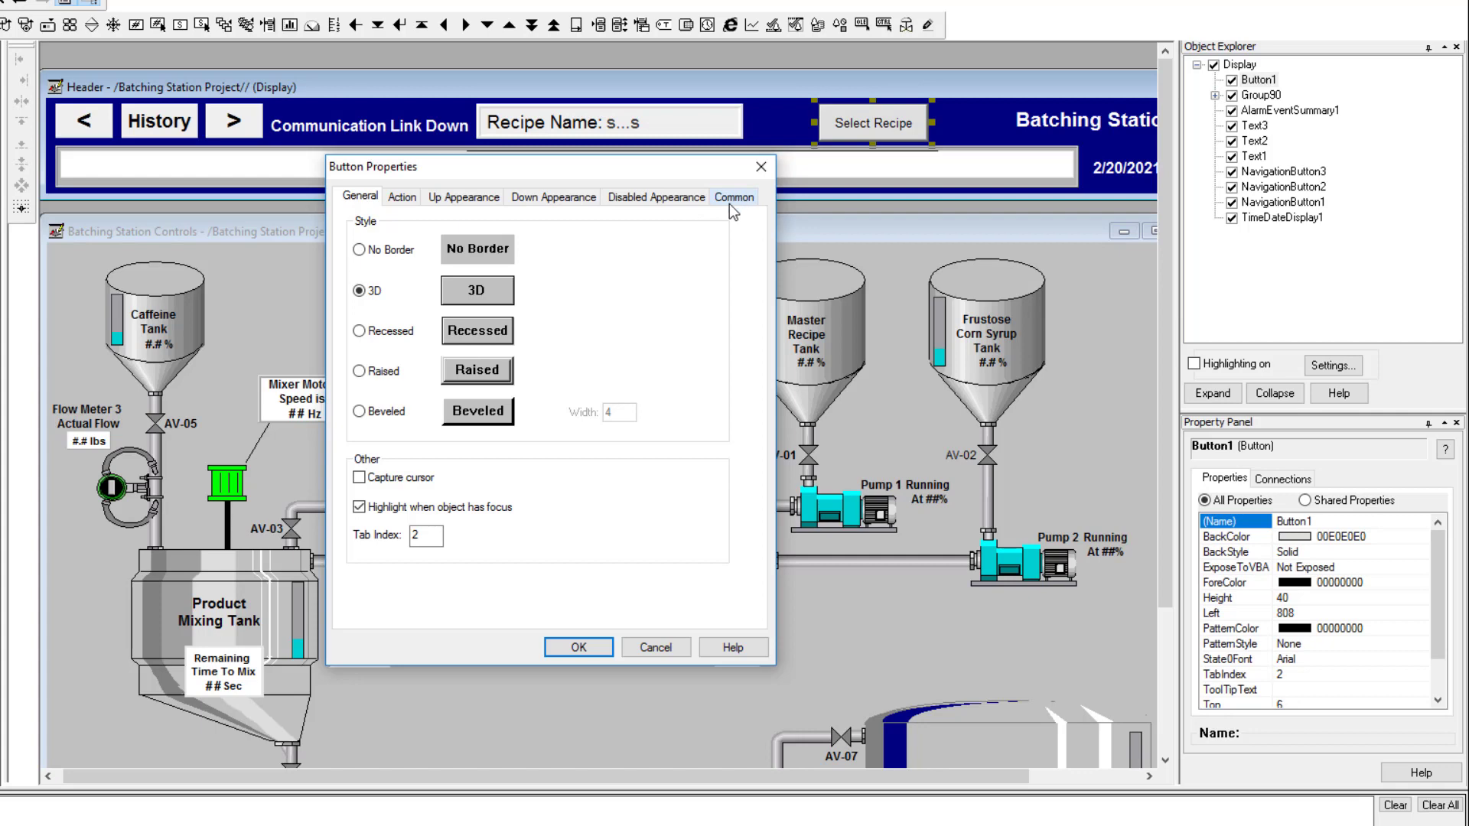
{"action": "left_click", "coordinate": [1303, 538]}
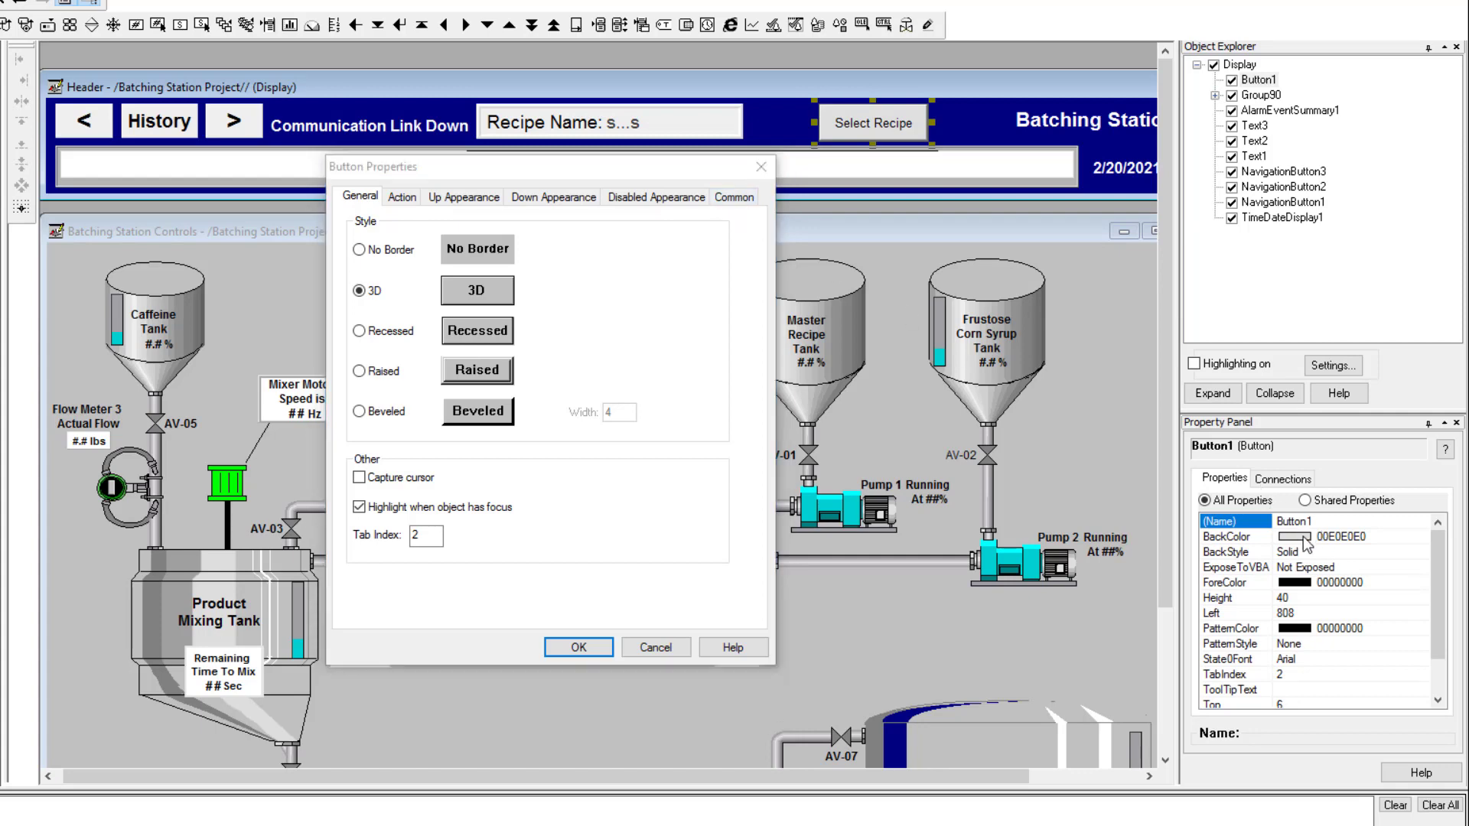
{"action": "left_click", "coordinate": [688, 648]}
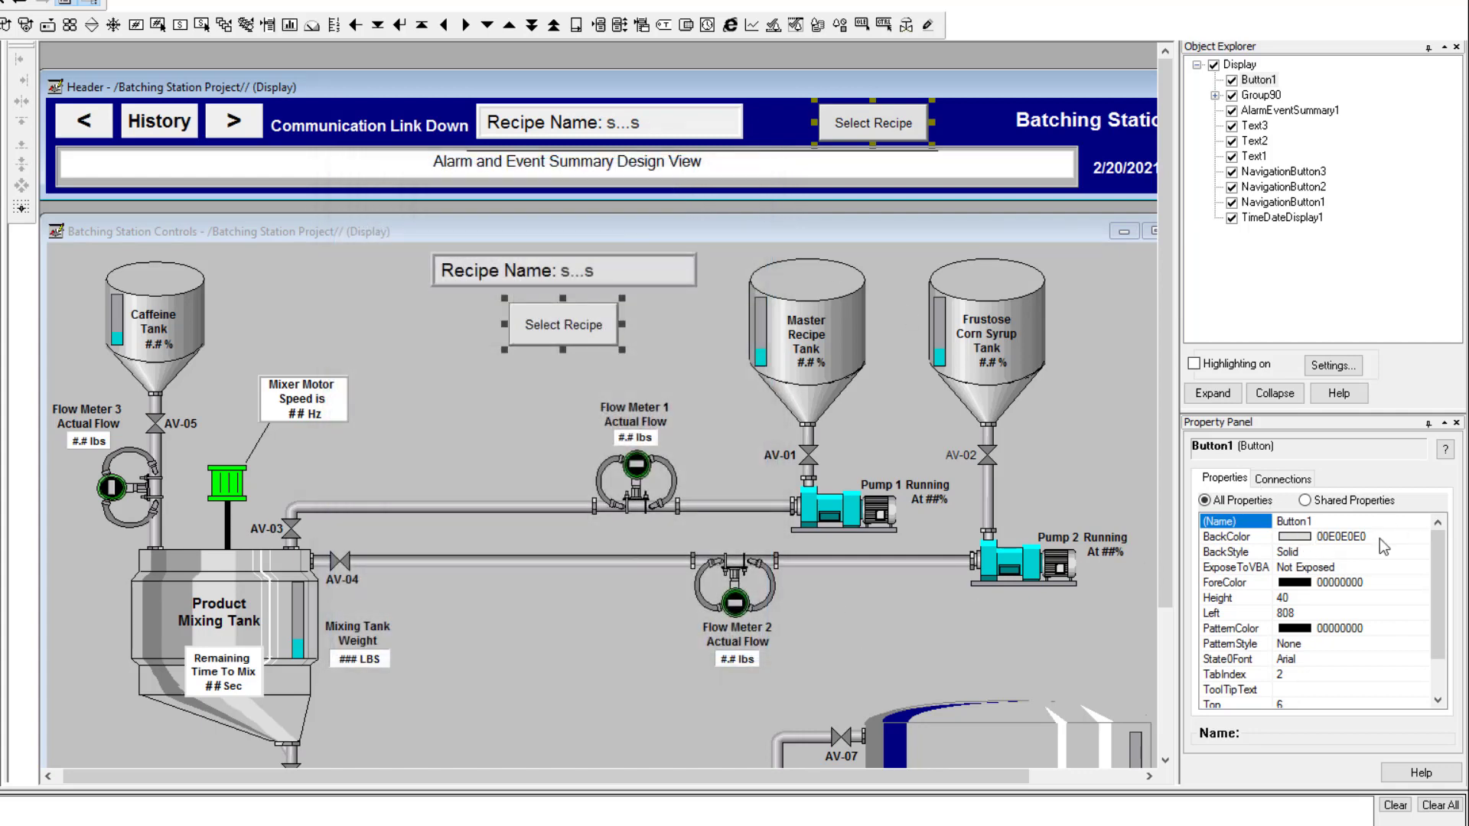
{"action": "left_click", "coordinate": [1359, 539]}
{"action": "left_click", "coordinate": [1422, 538]}
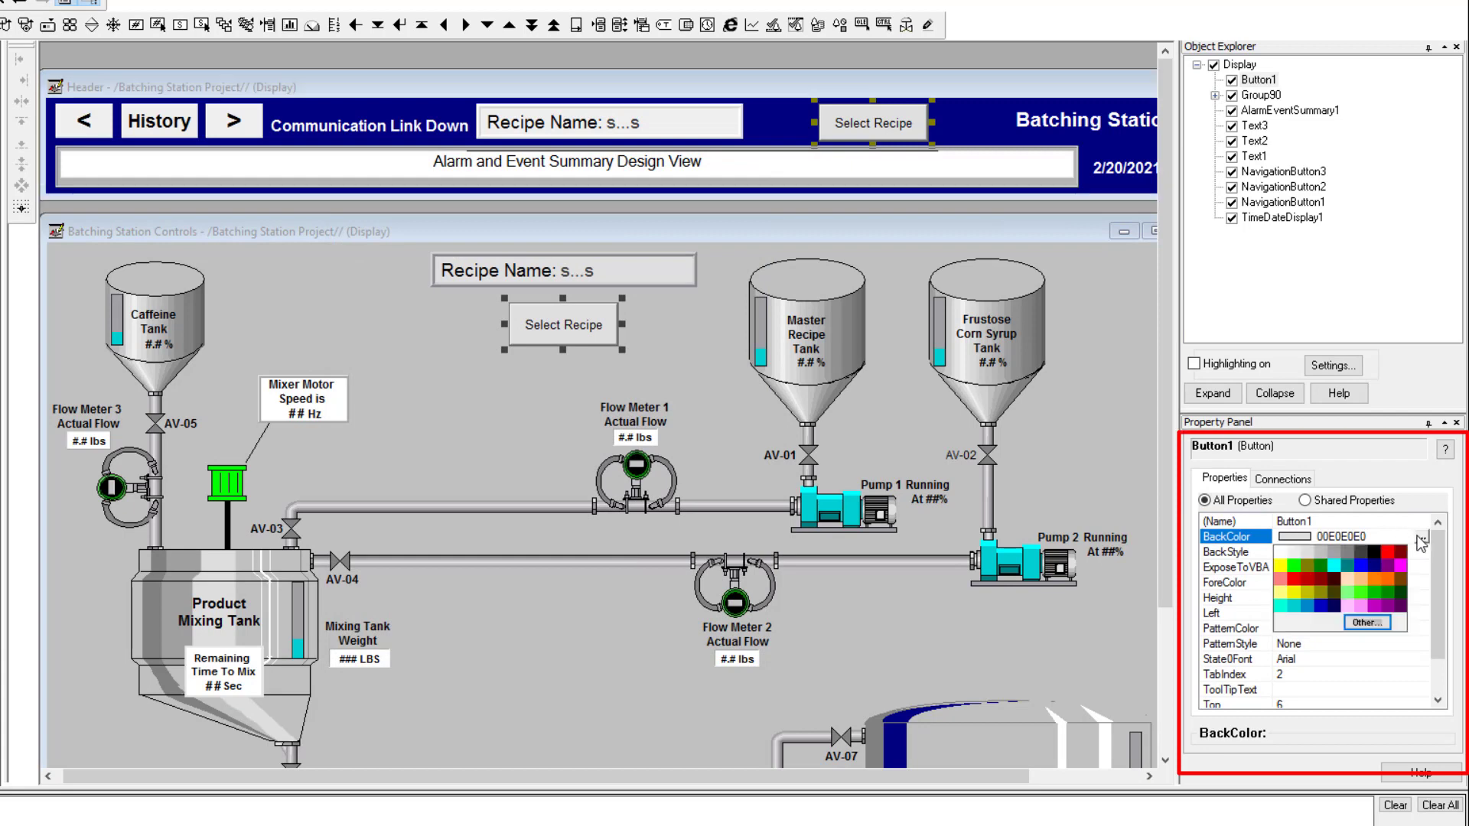
{"action": "left_click", "coordinate": [1294, 551]}
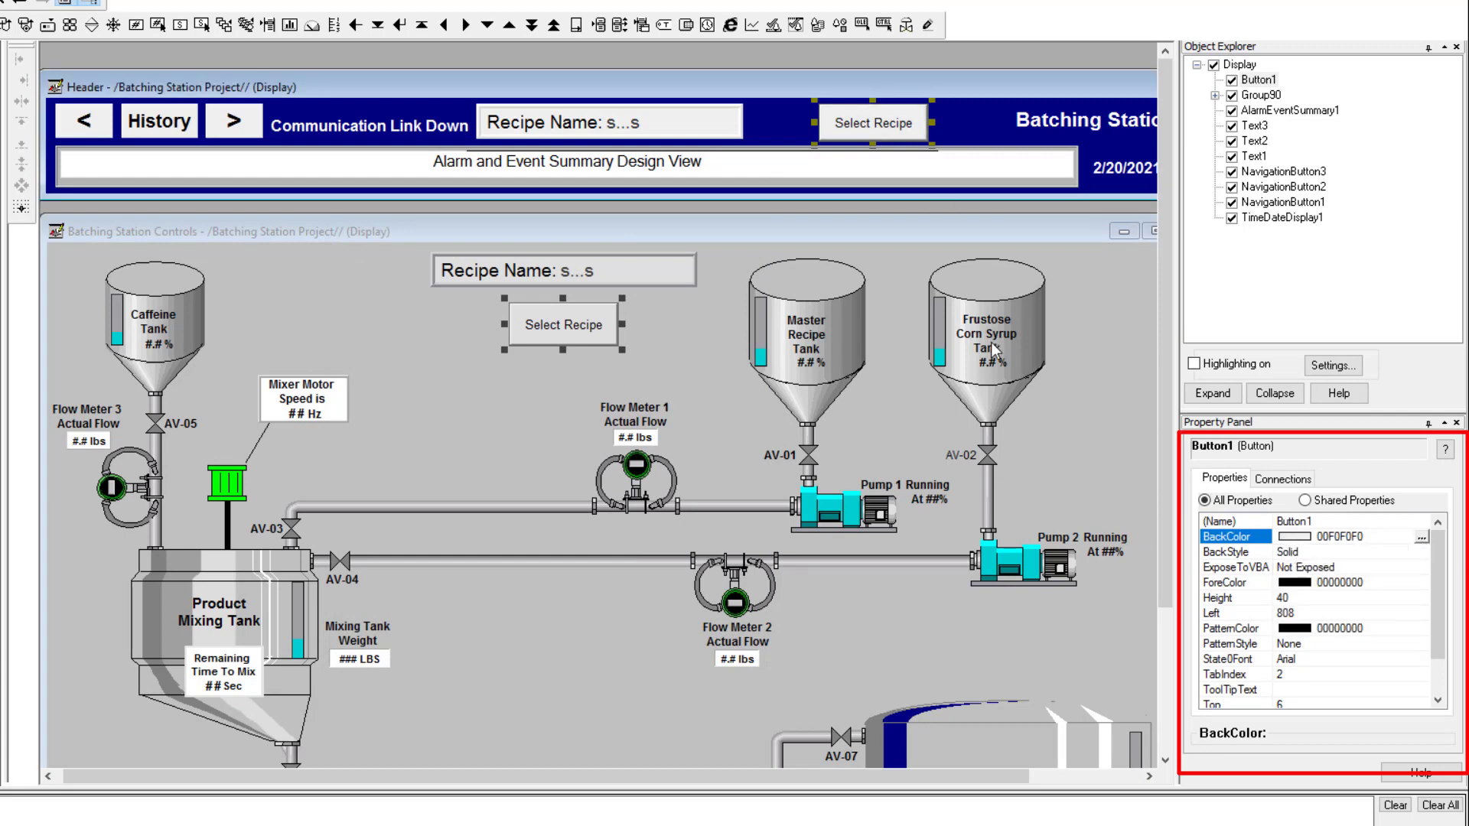
Make the up-state caption of the Header's Select Recipe button bold
{"action": "double_click", "coordinate": [851, 127]}
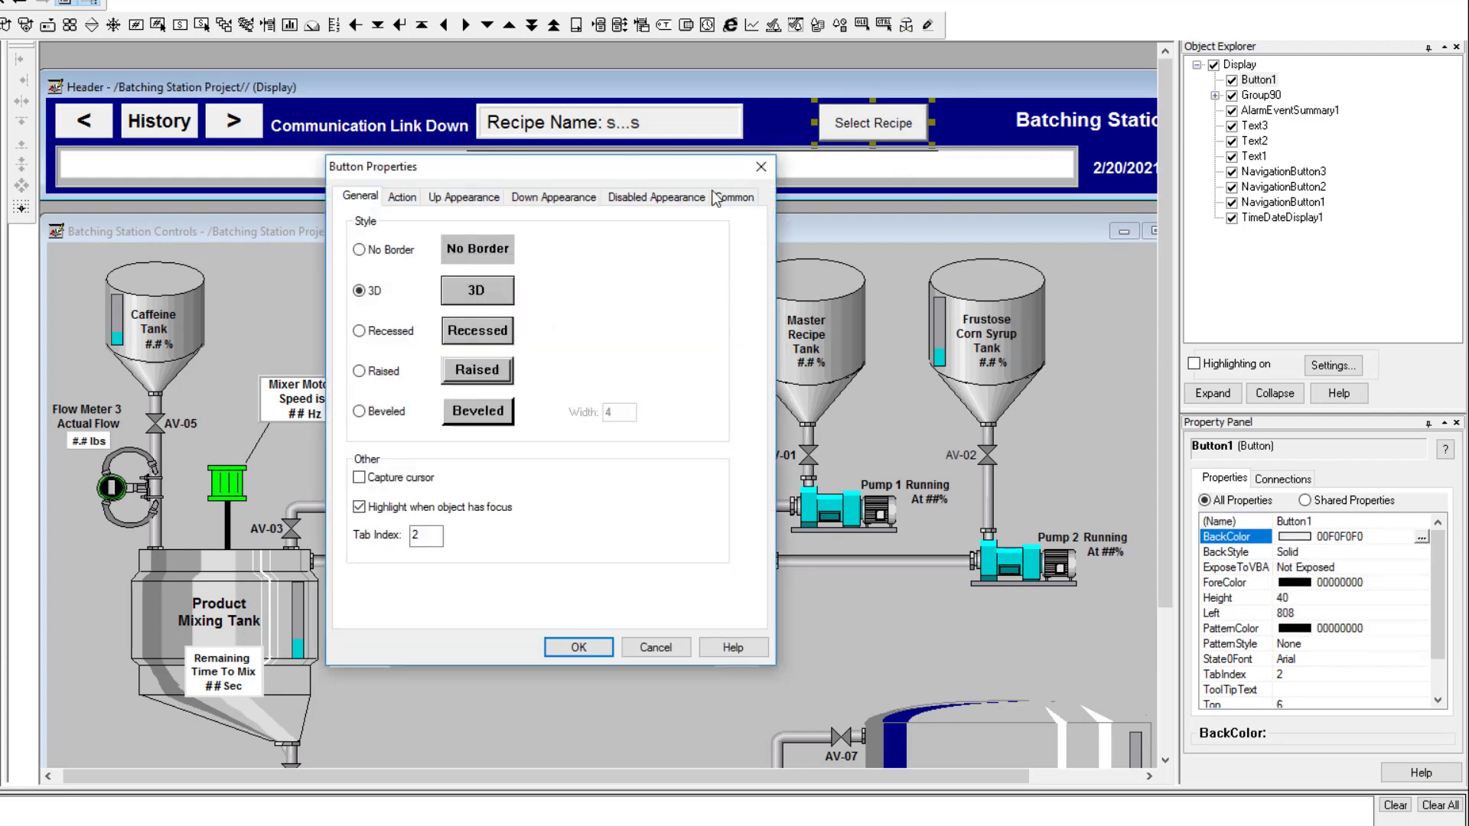
{"action": "left_click", "coordinate": [400, 198]}
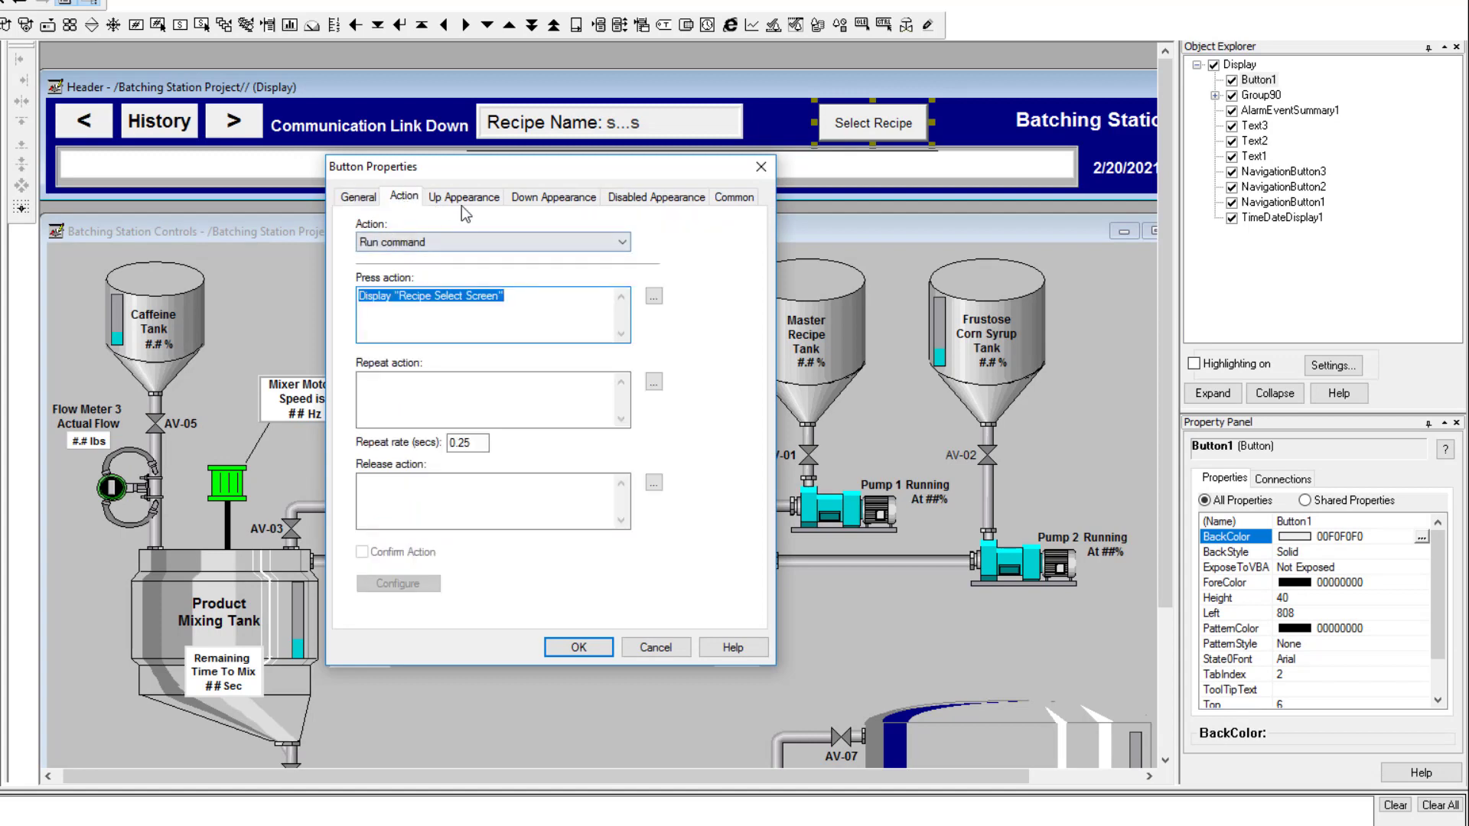
{"action": "left_click", "coordinate": [480, 200]}
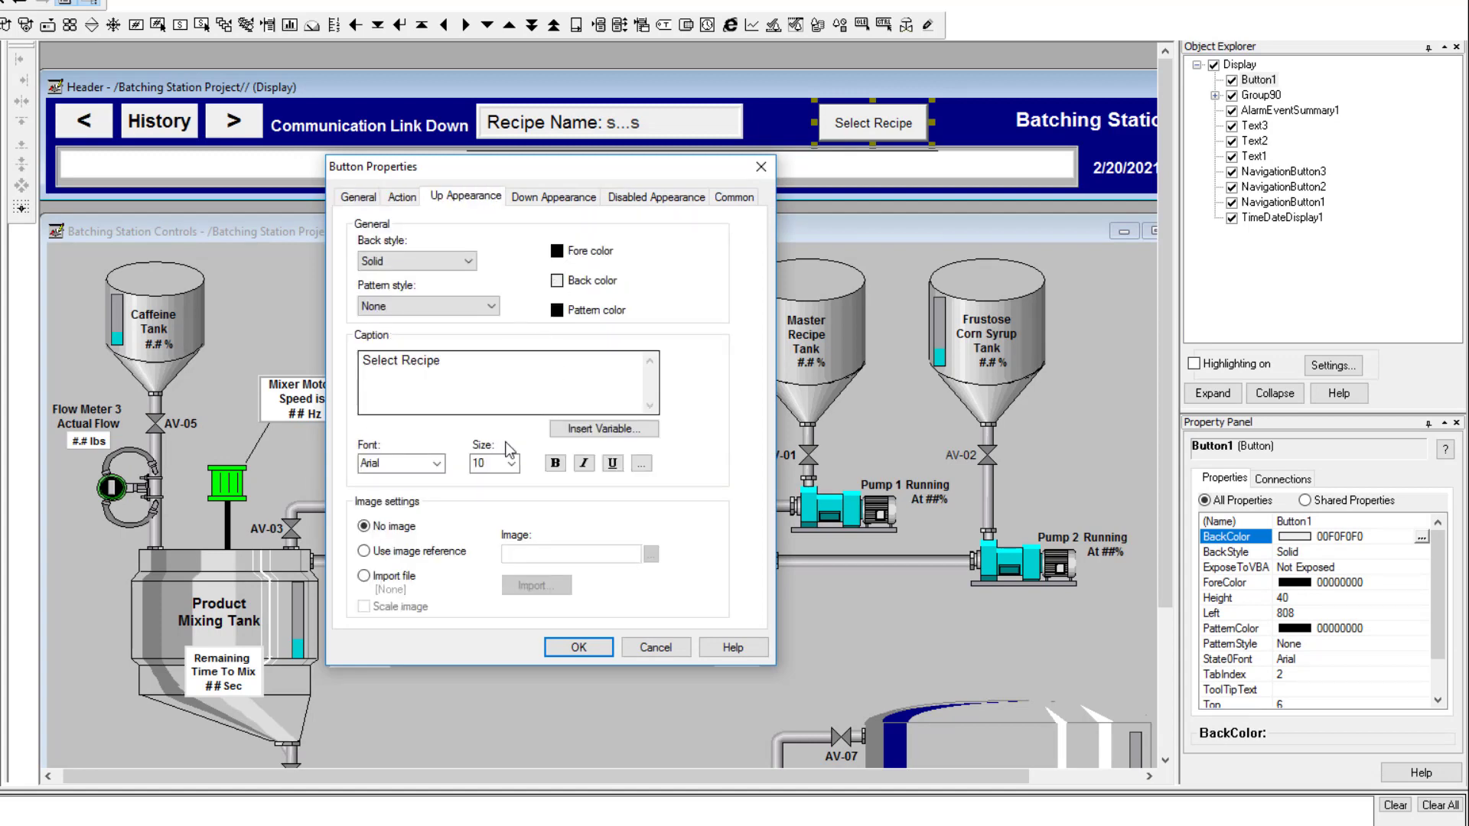
{"action": "left_click", "coordinate": [556, 463]}
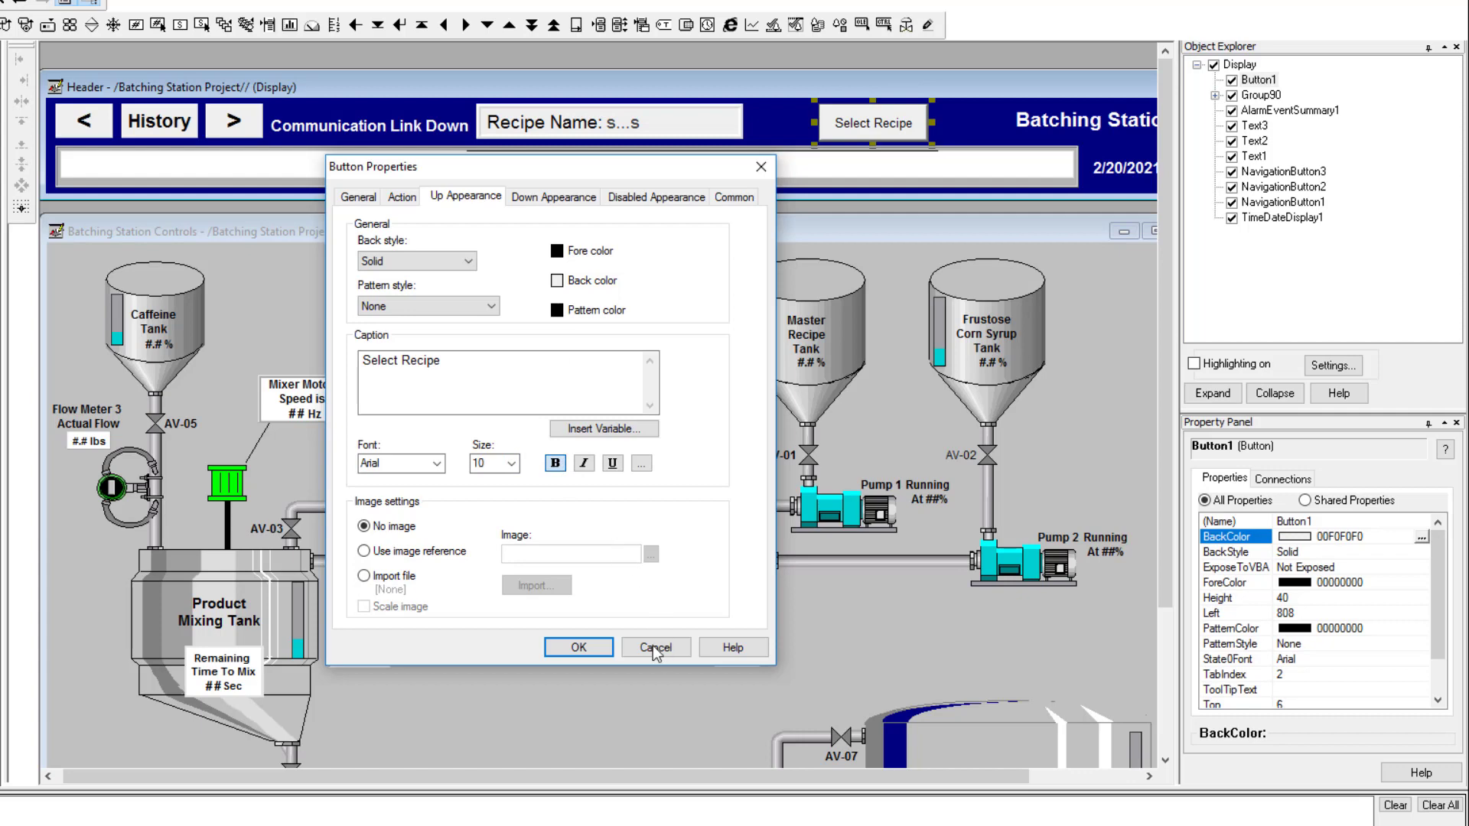
{"action": "left_click", "coordinate": [579, 647]}
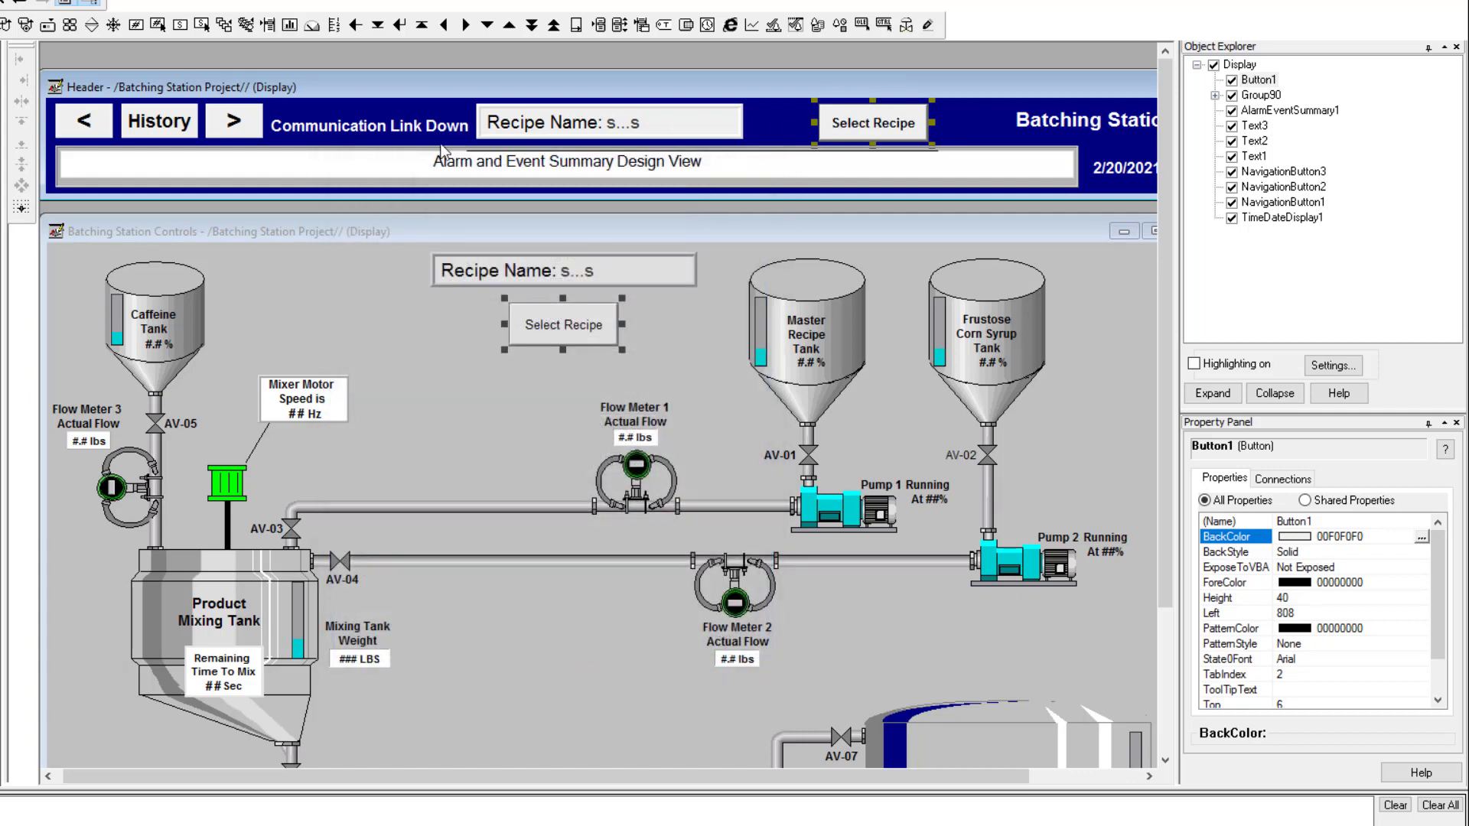
Set the up-state caption font size of the Header's Select Recipe button to 12
{"action": "double_click", "coordinate": [867, 127]}
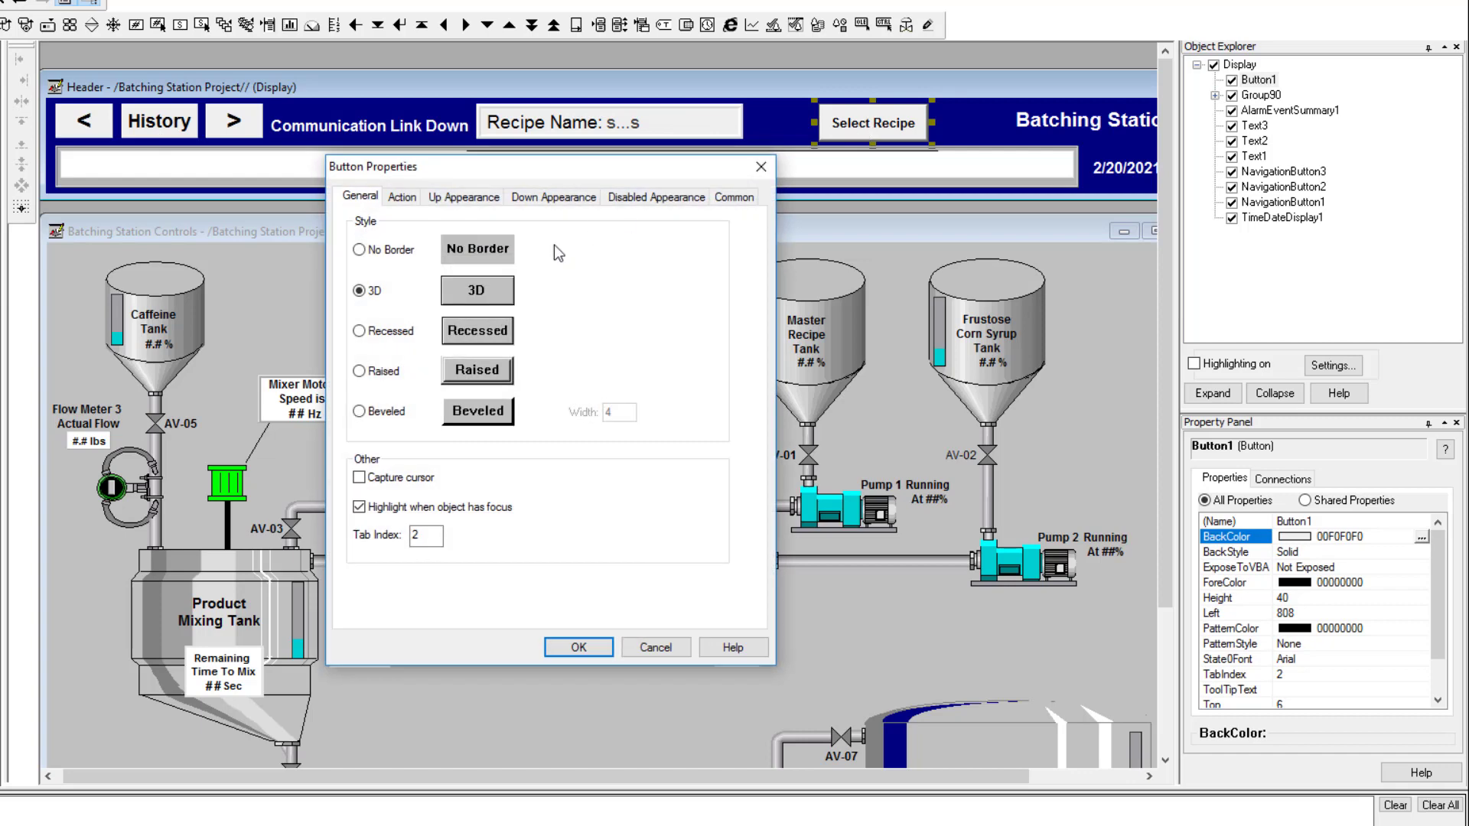
{"action": "left_click", "coordinate": [474, 199]}
{"action": "left_click", "coordinate": [515, 469]}
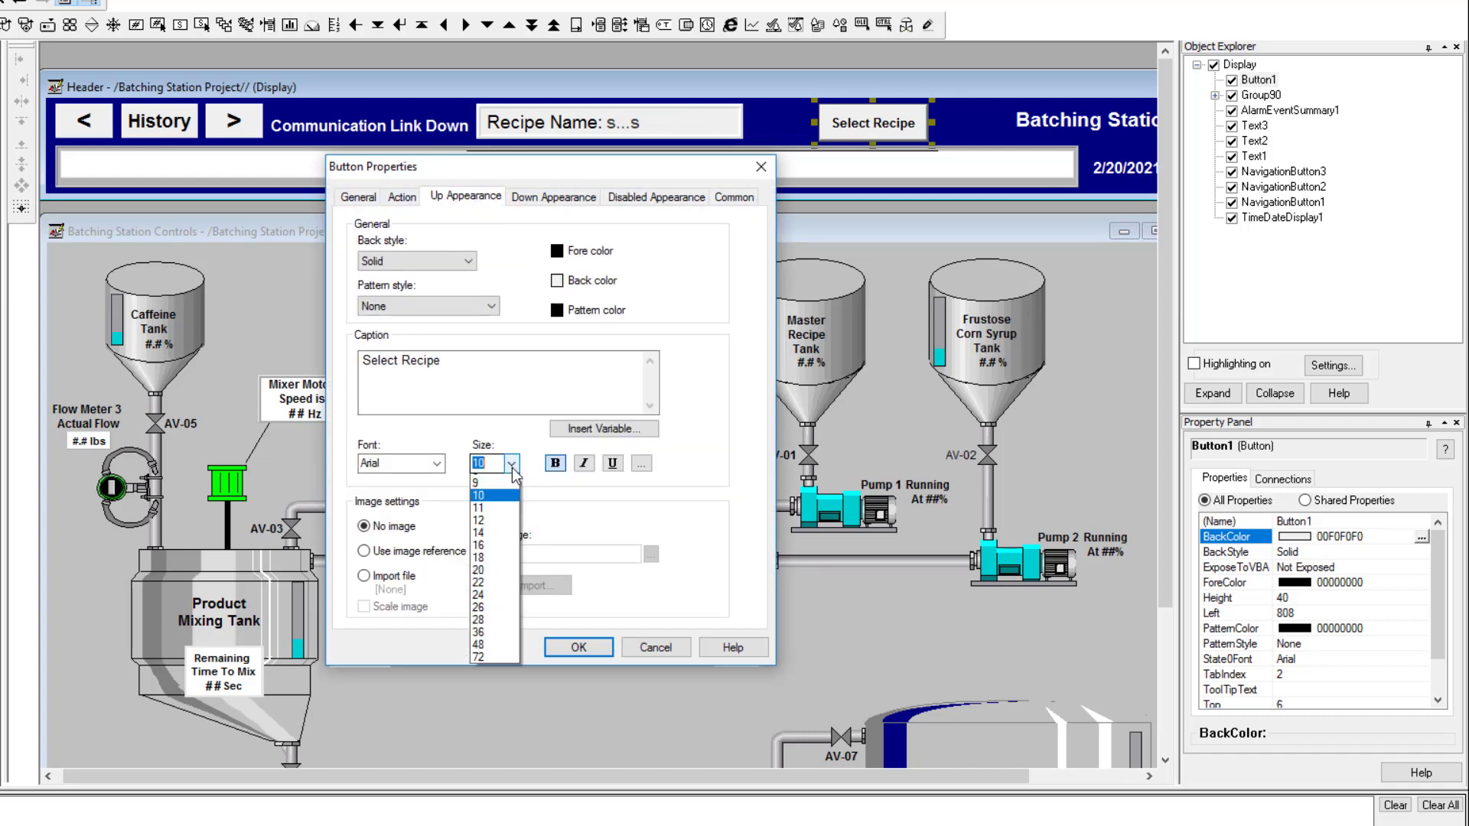
{"action": "left_click", "coordinate": [502, 533]}
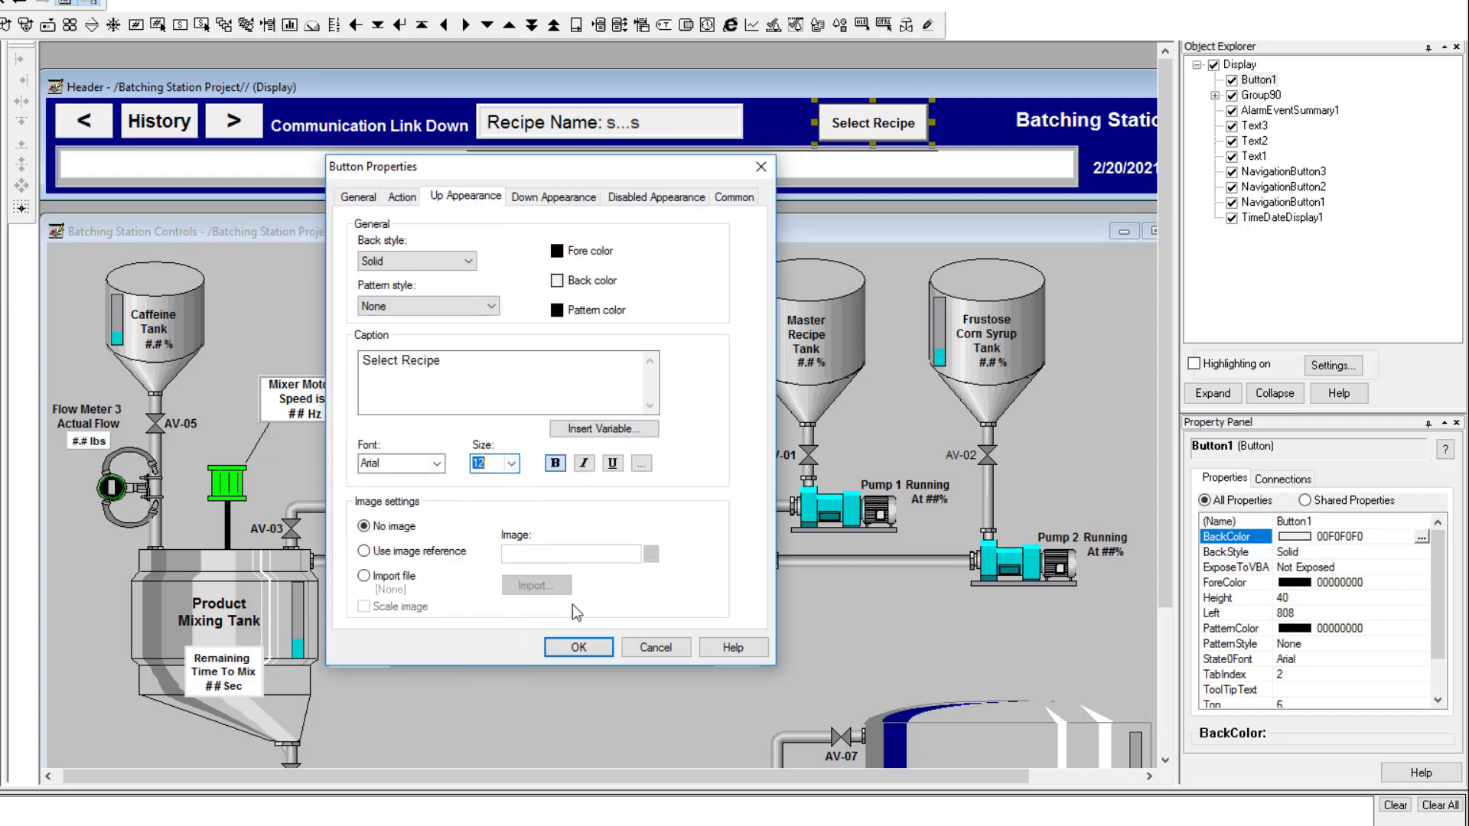
{"action": "left_click", "coordinate": [578, 647]}
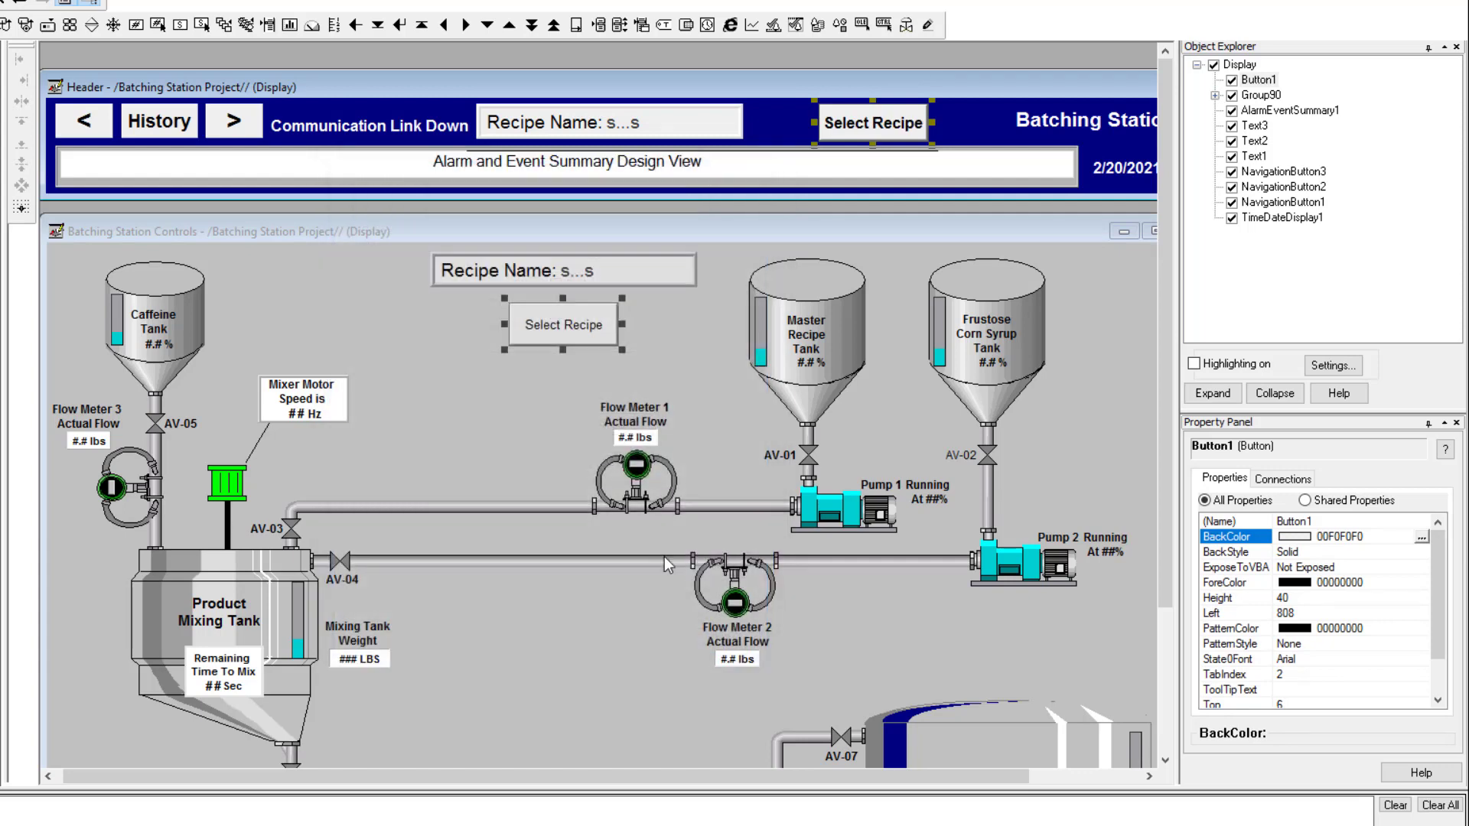
{"action": "double_click", "coordinate": [895, 132]}
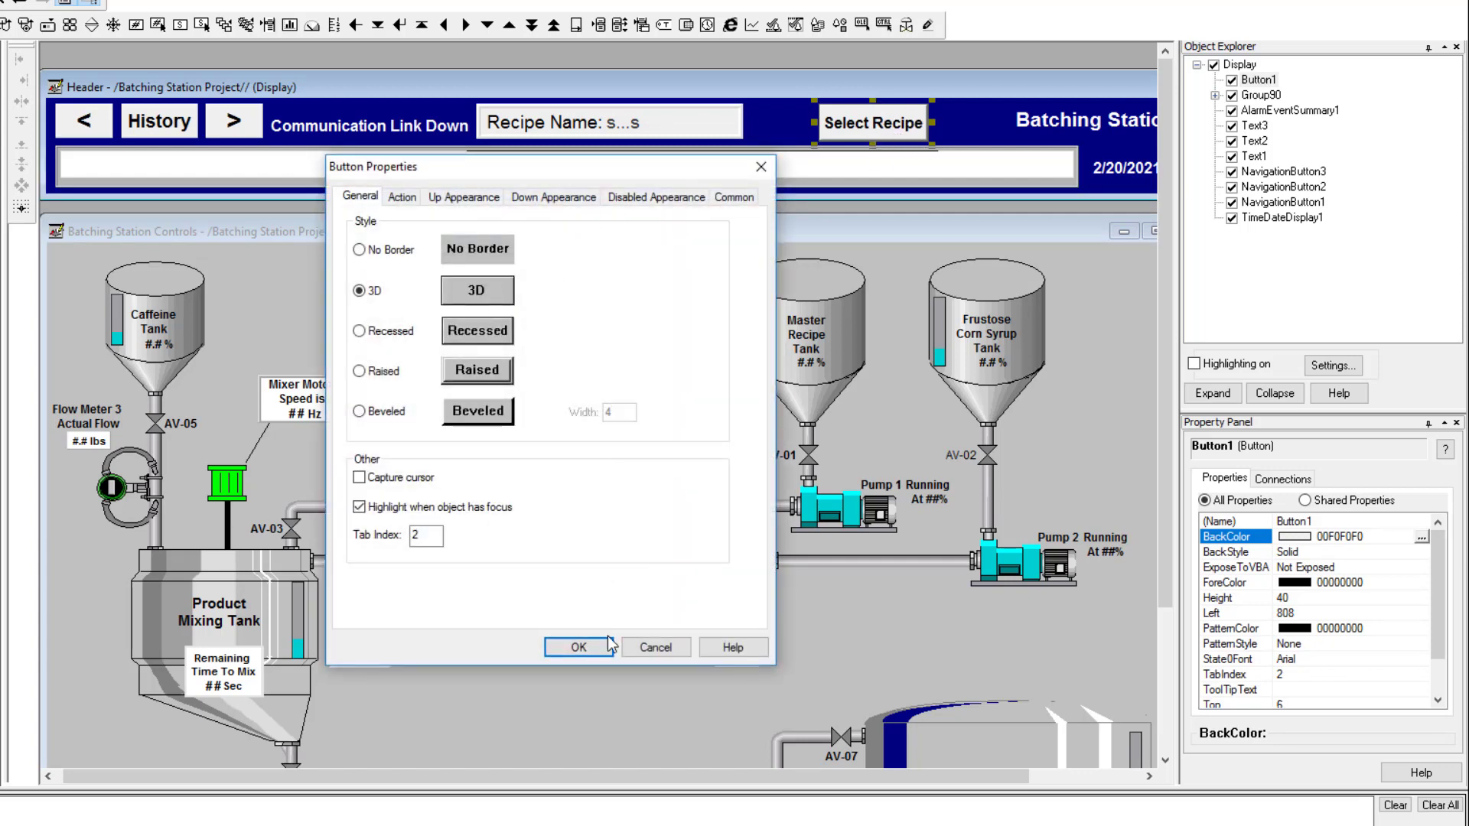
{"action": "left_click", "coordinate": [581, 647]}
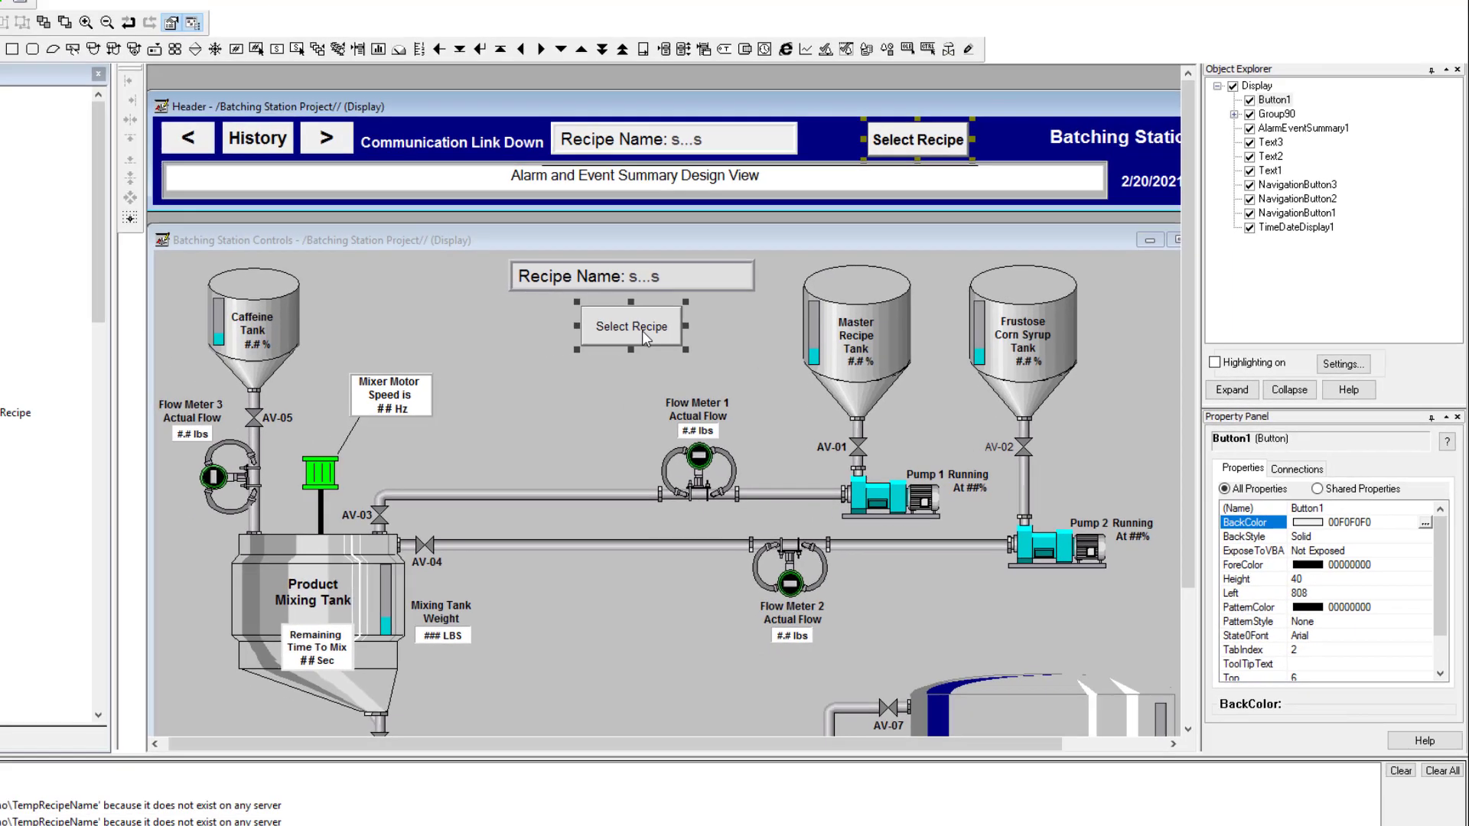
Switch to the running Batching Station Project client window and close it
{"action": "left_click", "coordinate": [576, 331]}
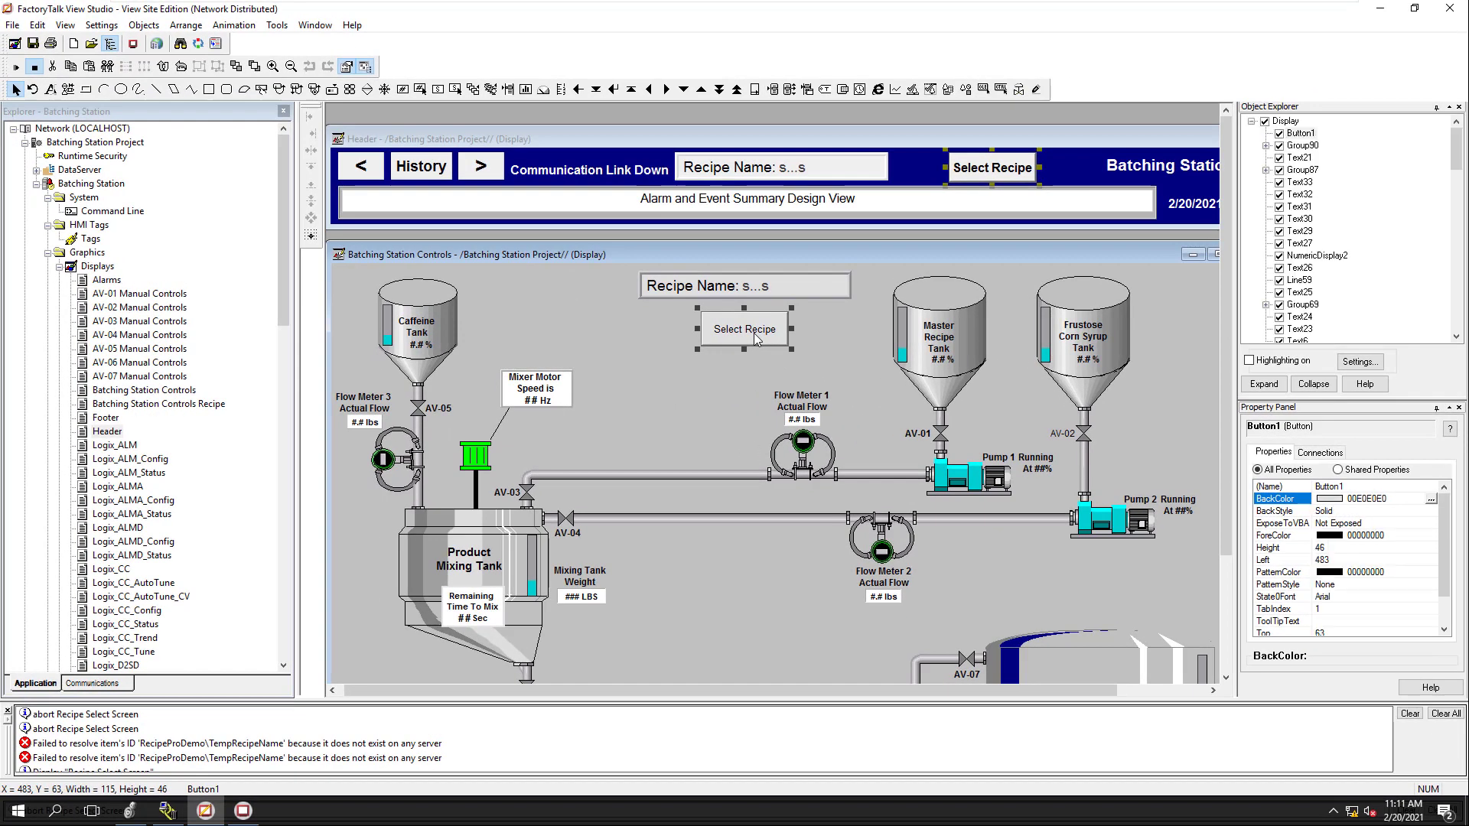
{"action": "left_click", "coordinate": [243, 811]}
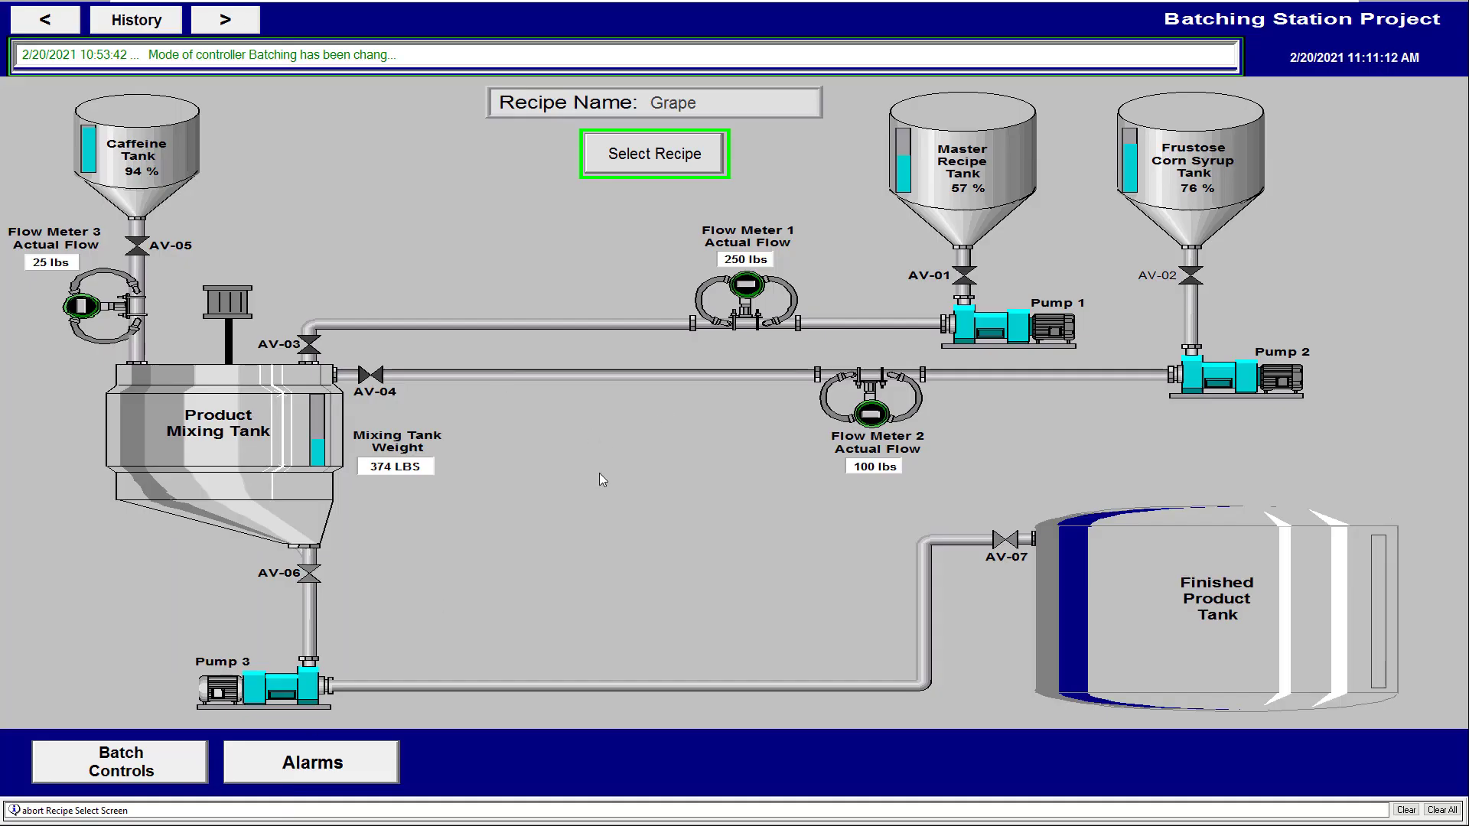
{"action": "key", "text": "alt+F4"}
Save the Header display
{"action": "left_click", "coordinate": [649, 347]}
{"action": "left_click", "coordinate": [650, 136]}
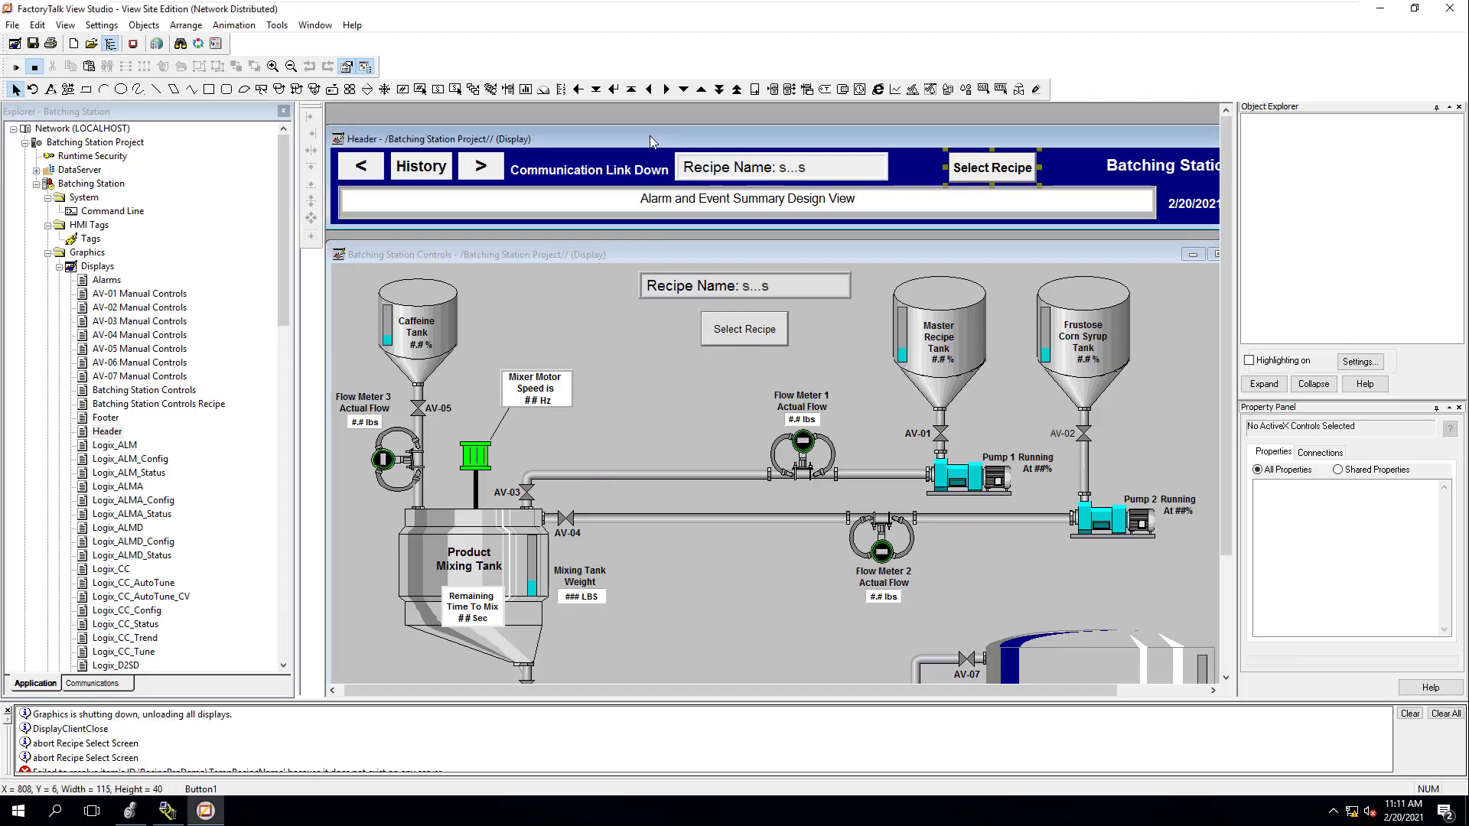
{"action": "left_click", "coordinate": [33, 44]}
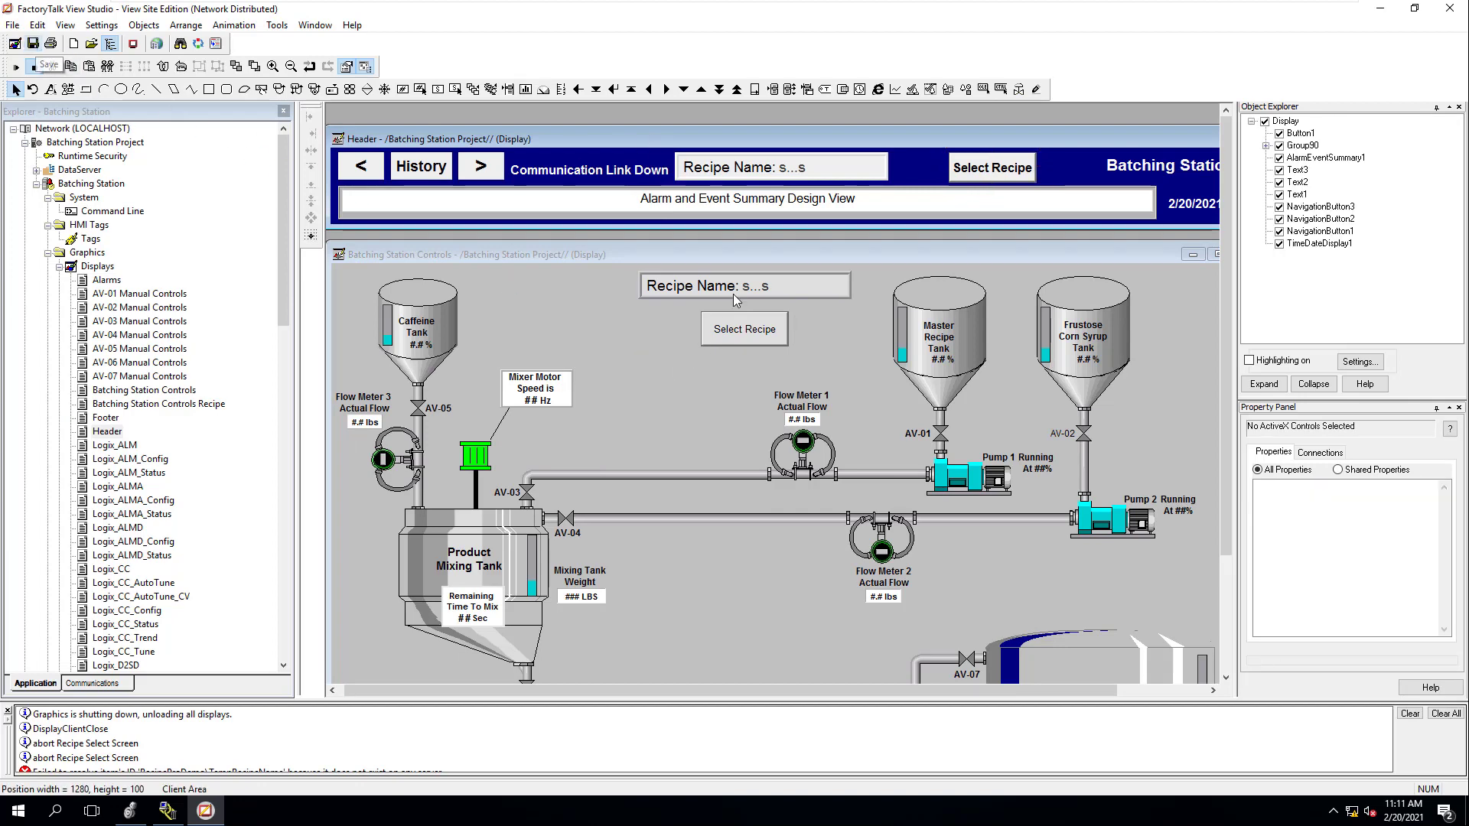
Set the visibility animation of the Select Recipe button on Batching Station Controls to expression 1 with Invisible as the true state
{"action": "left_click", "coordinate": [742, 334]}
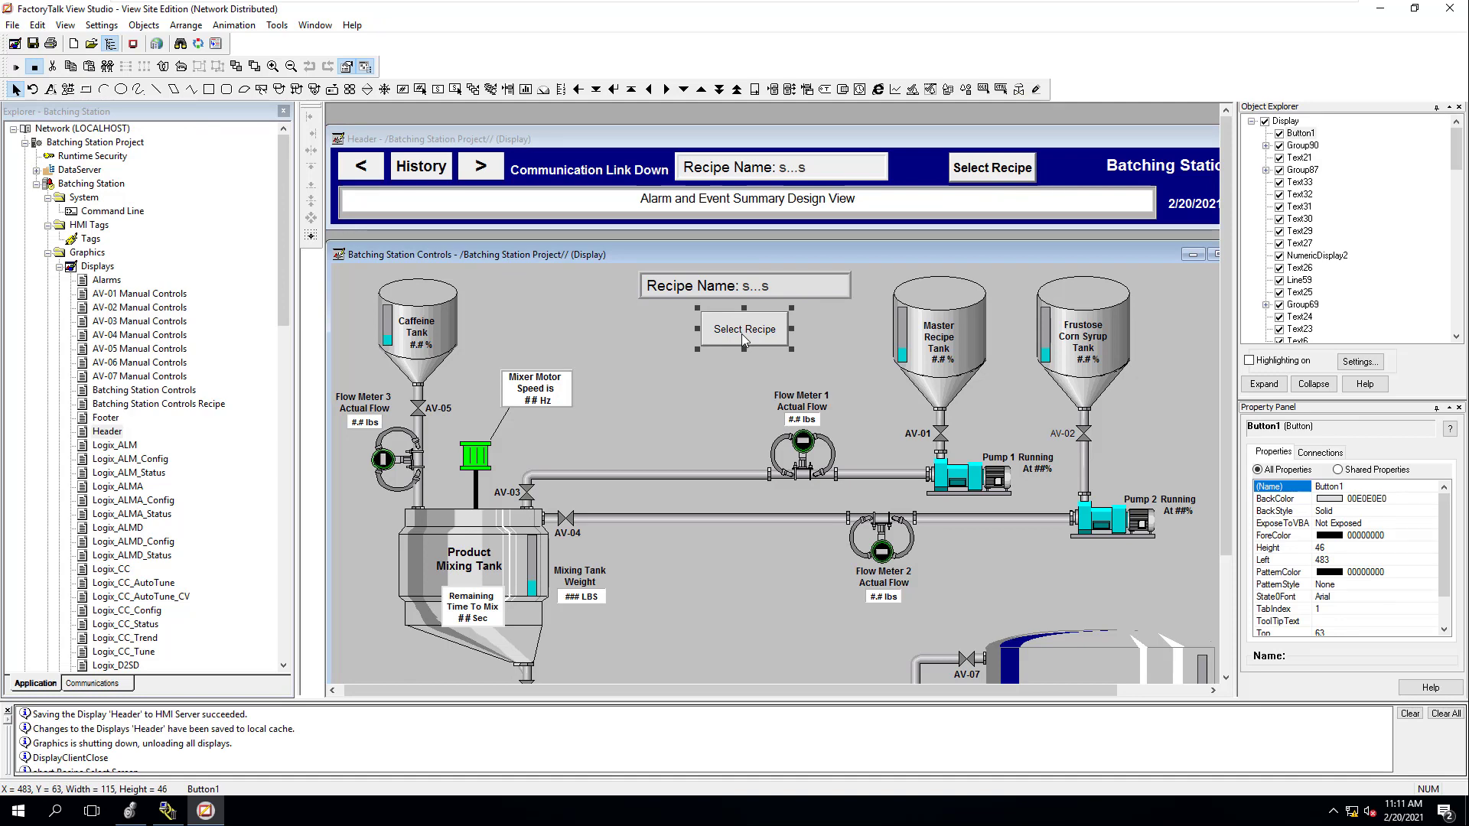
{"action": "right_click", "coordinate": [742, 334]}
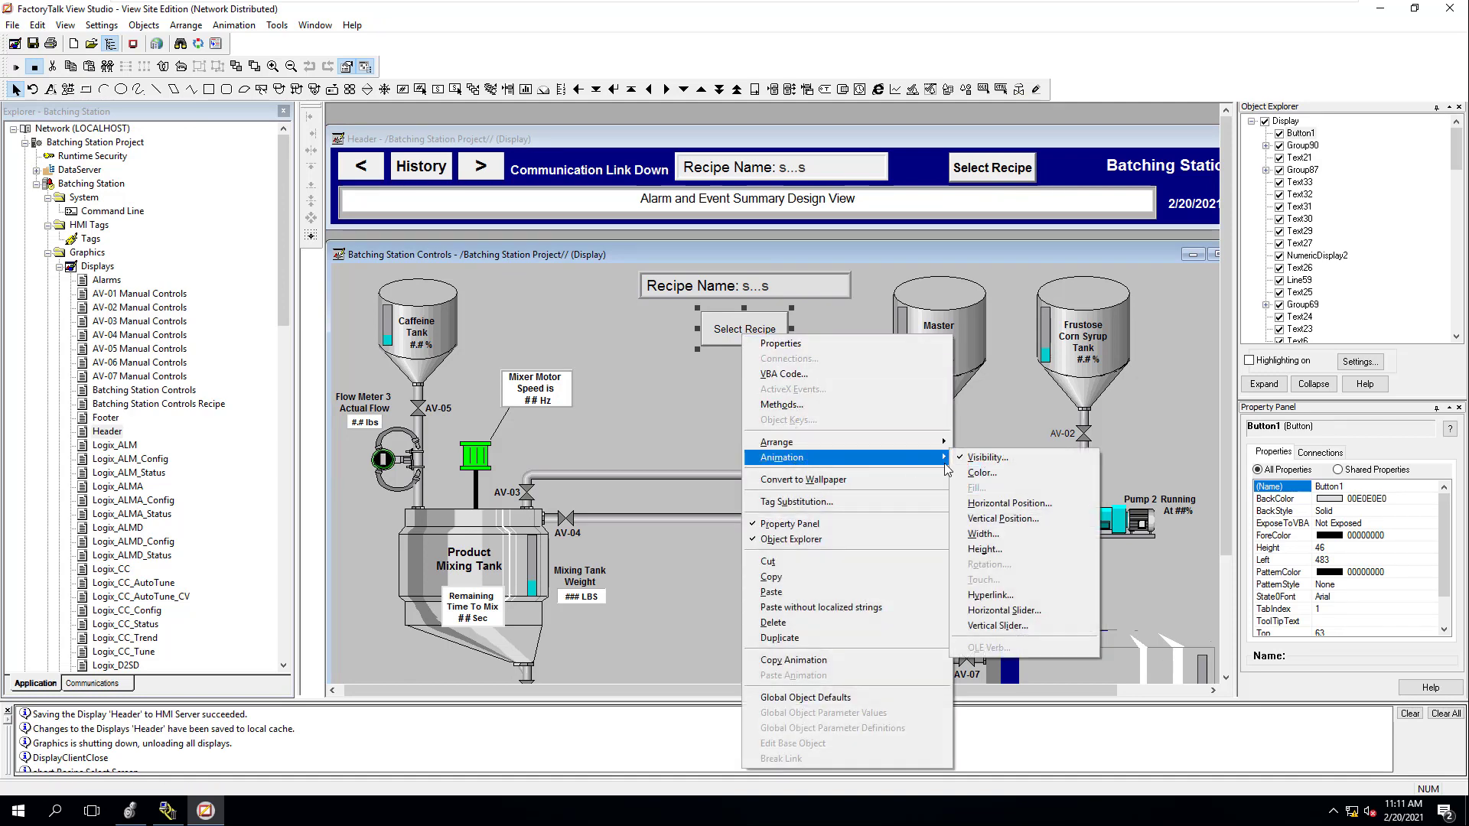
{"action": "left_click", "coordinate": [987, 458]}
{"action": "left_click", "coordinate": [615, 285]}
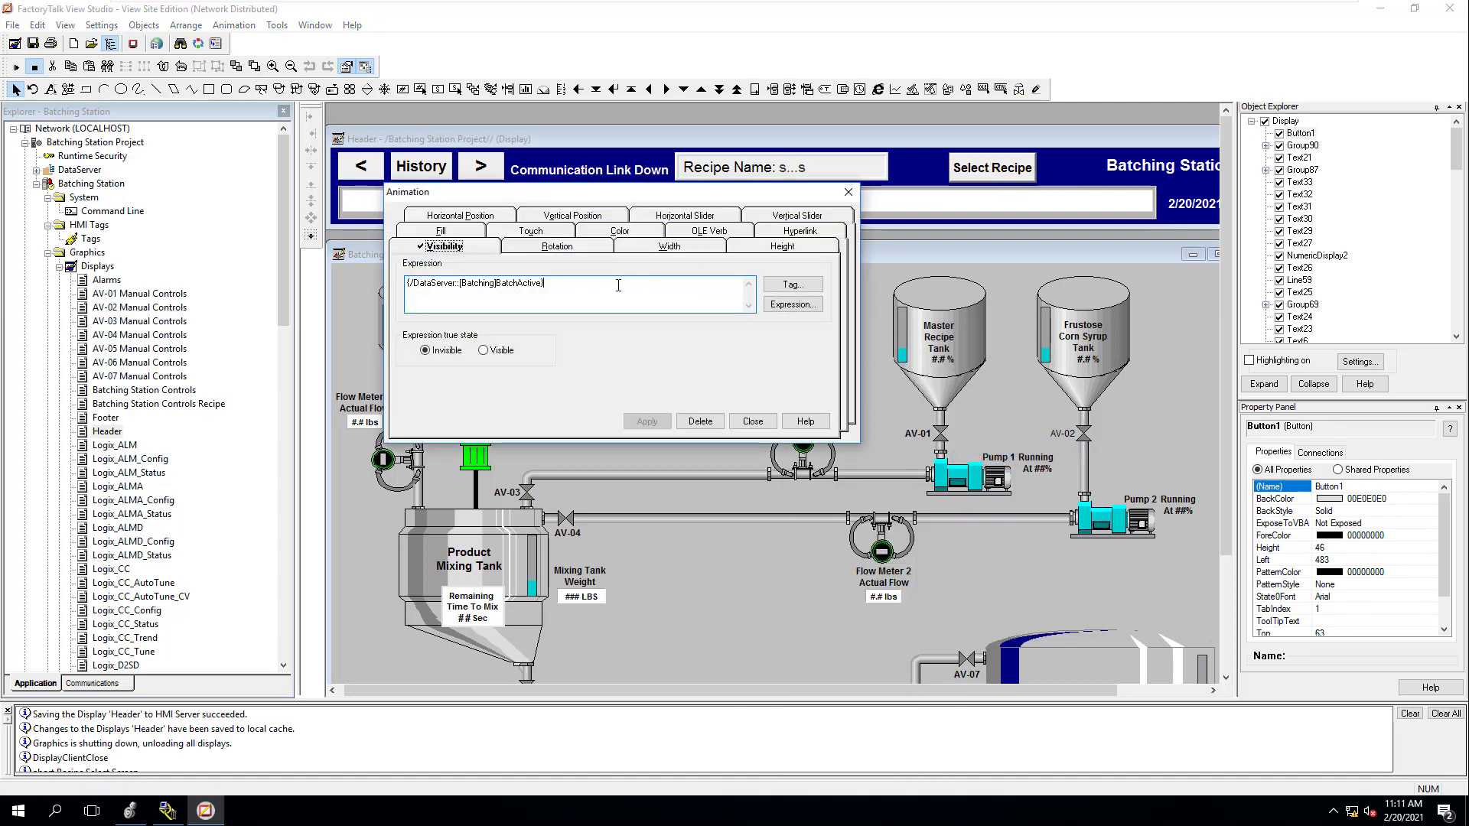
{"action": "left_click_drag", "start_coordinate": [616, 286], "coordinate": [460, 283]}
{"action": "key", "text": "ctrl+a"}
{"action": "key", "text": "Delete"}
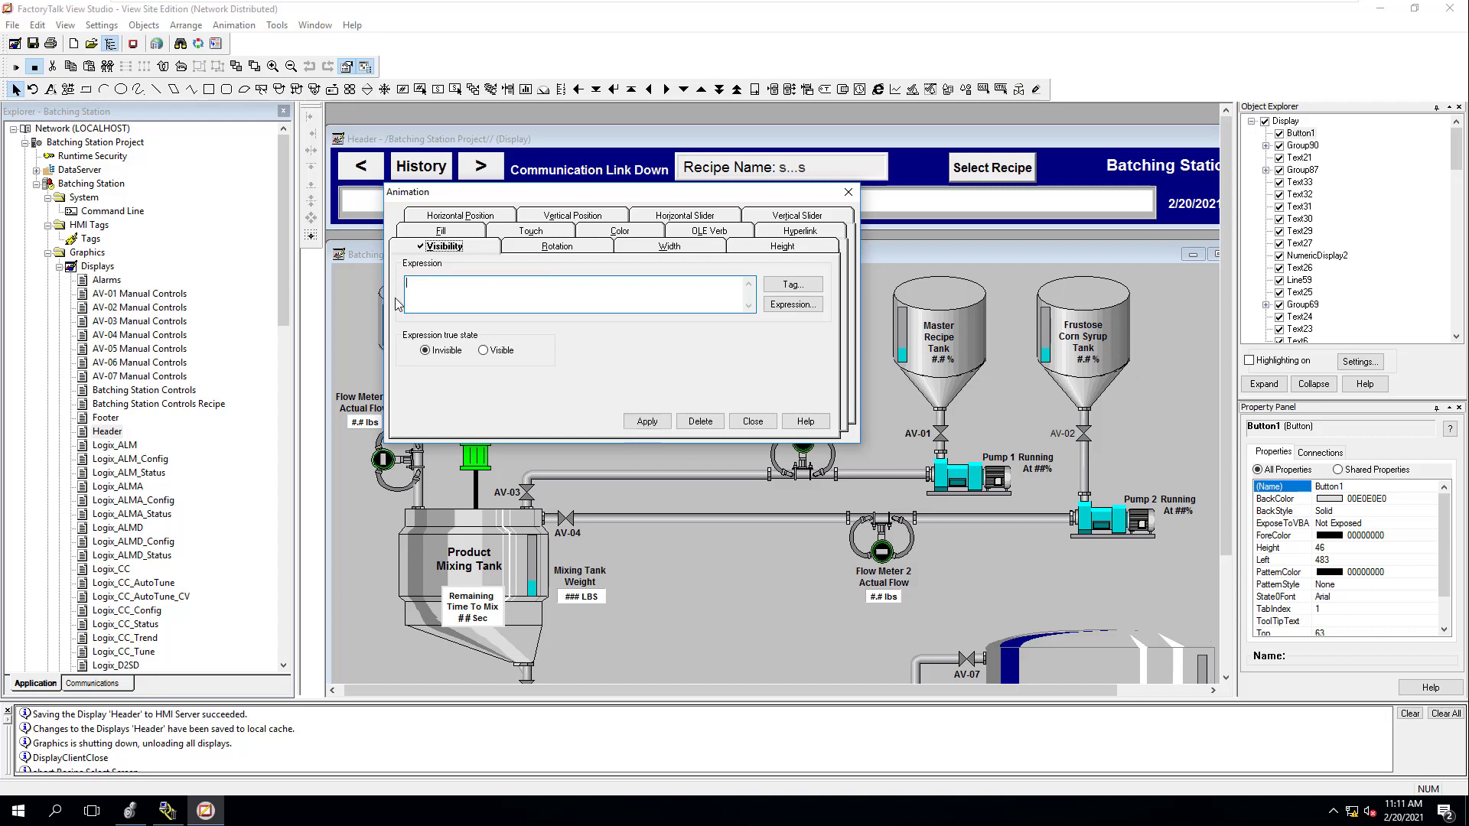
{"action": "left_click", "coordinate": [484, 351]}
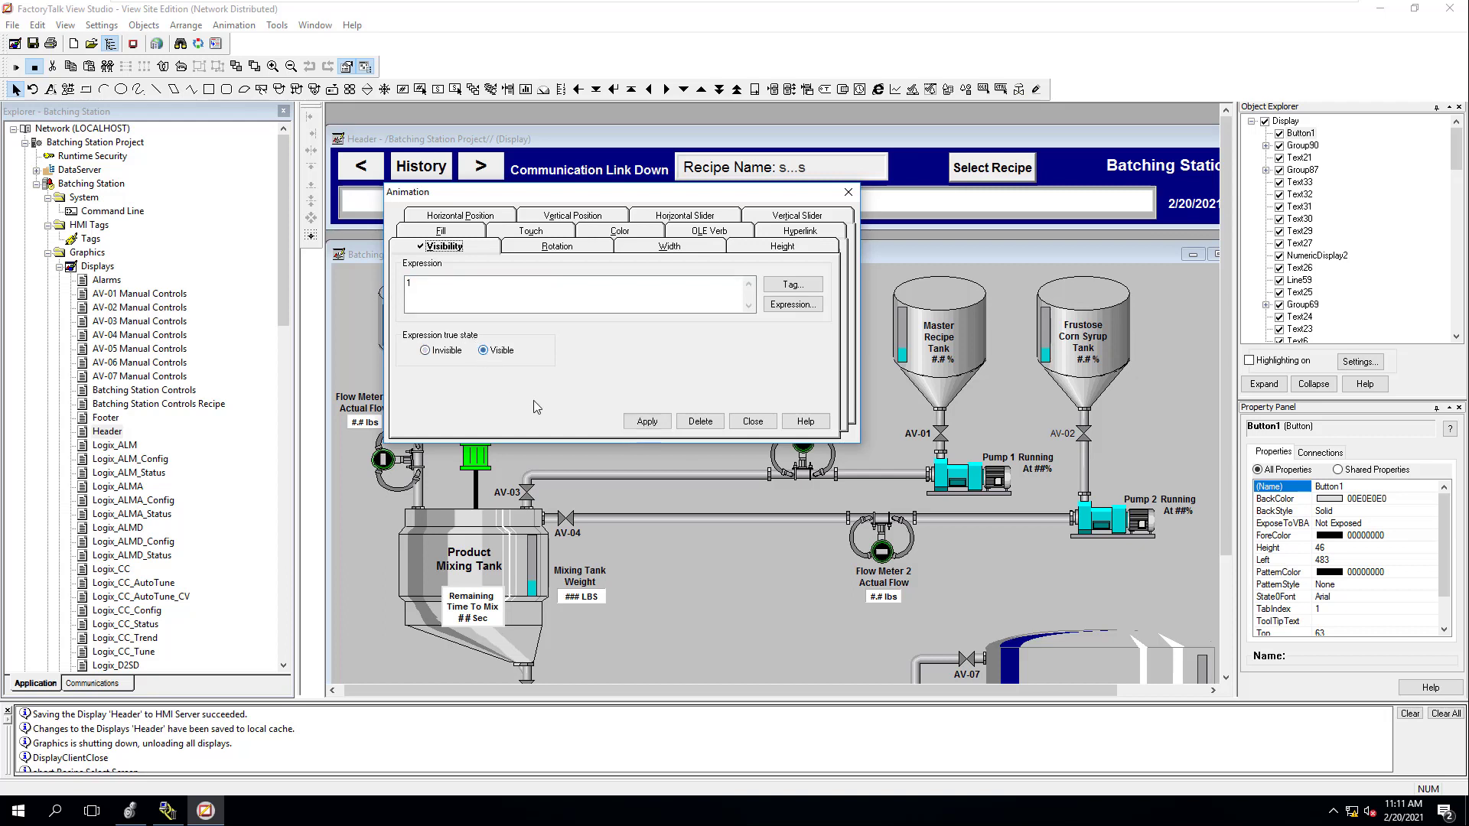
{"action": "left_click", "coordinate": [425, 351]}
{"action": "left_click", "coordinate": [647, 422]}
{"action": "left_click", "coordinate": [750, 422]}
Check the visibility animation of the recipe name group on Batching Station Controls and save that display
{"action": "left_click", "coordinate": [738, 292]}
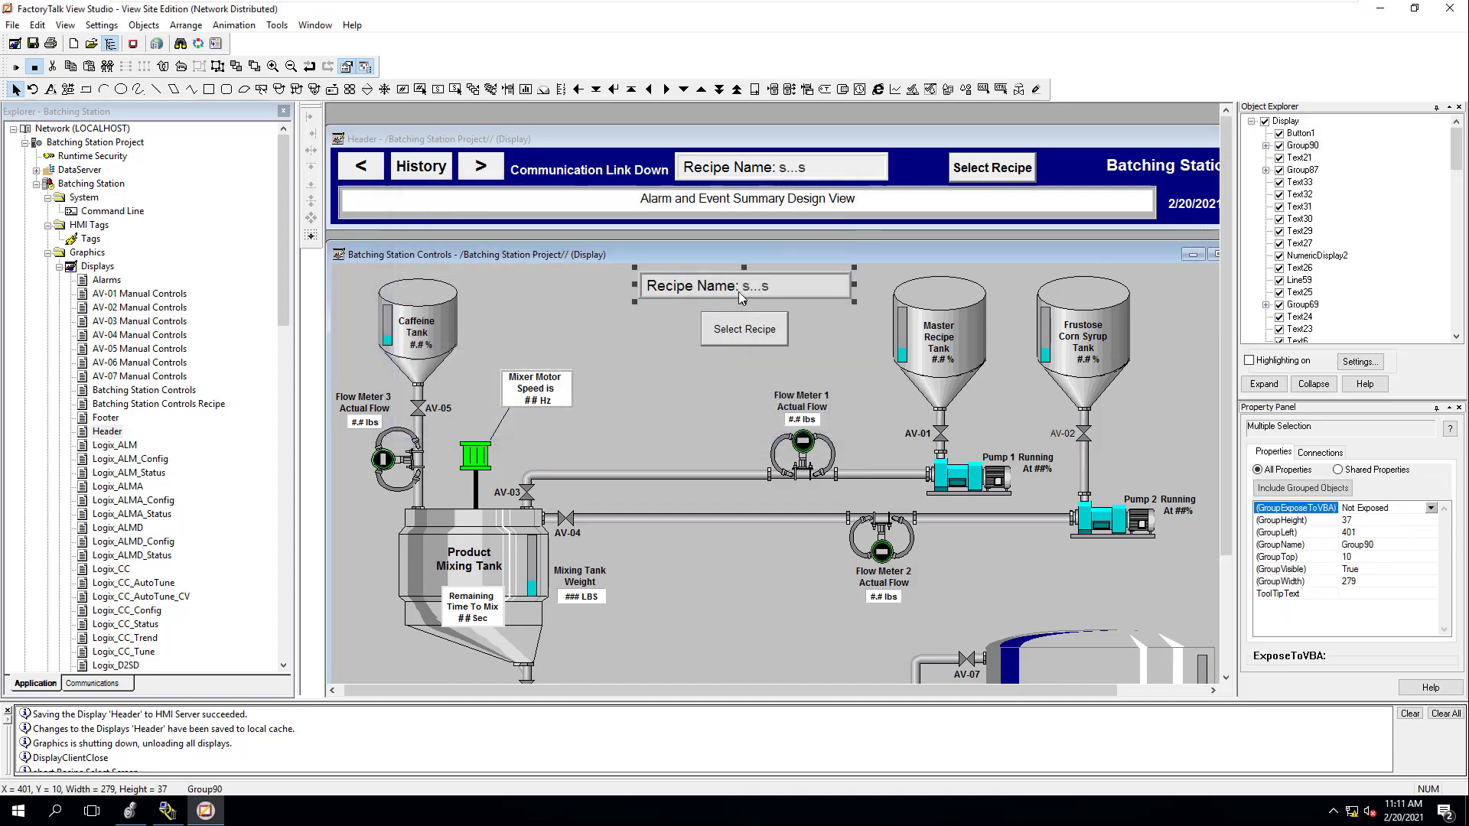
{"action": "right_click", "coordinate": [738, 291]}
{"action": "mouse_move", "coordinate": [809, 415]}
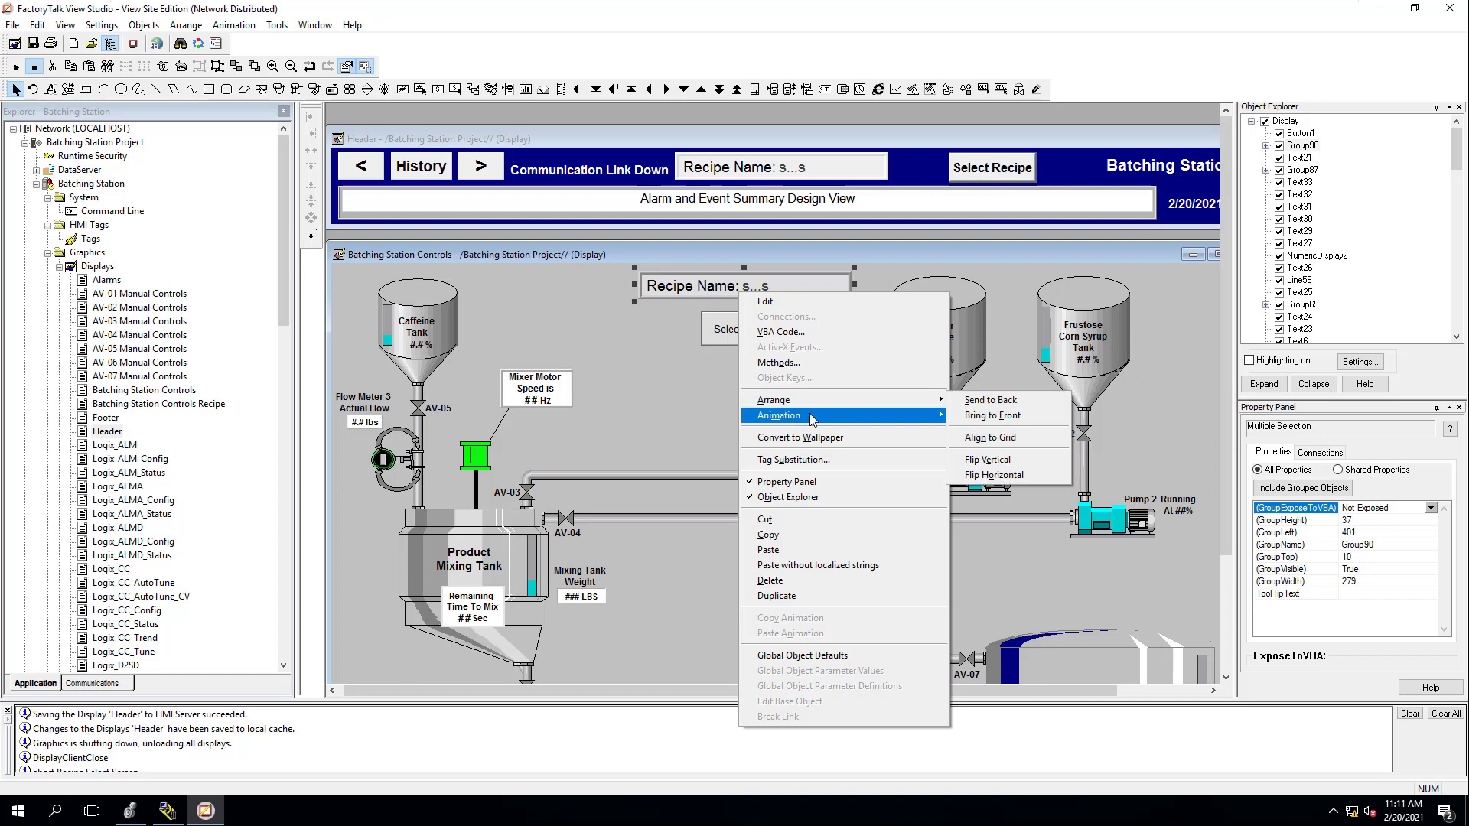
{"action": "left_click", "coordinate": [985, 417]}
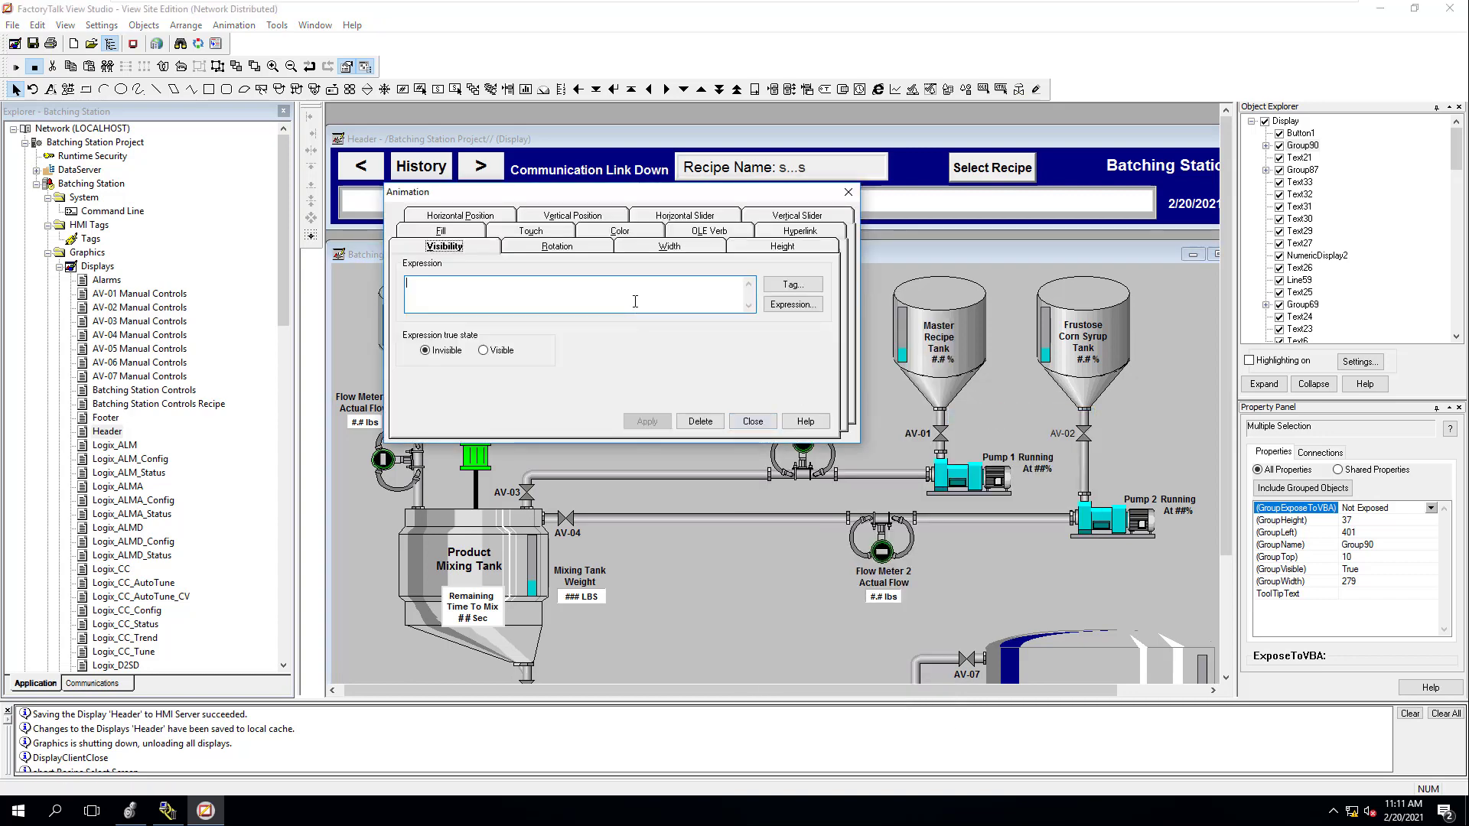
{"action": "left_click", "coordinate": [747, 422]}
{"action": "left_click", "coordinate": [650, 340]}
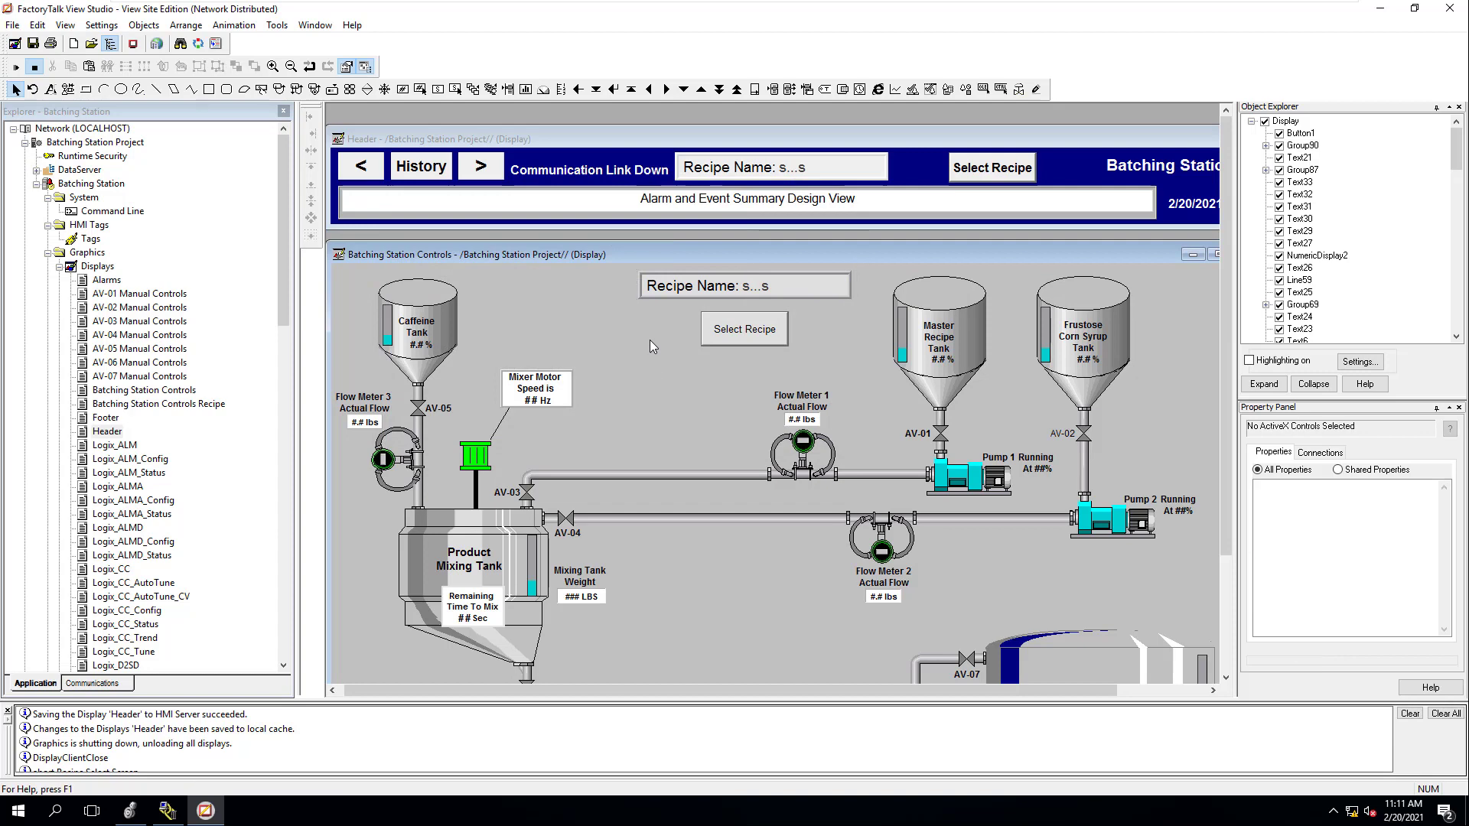
{"action": "left_click", "coordinate": [32, 43]}
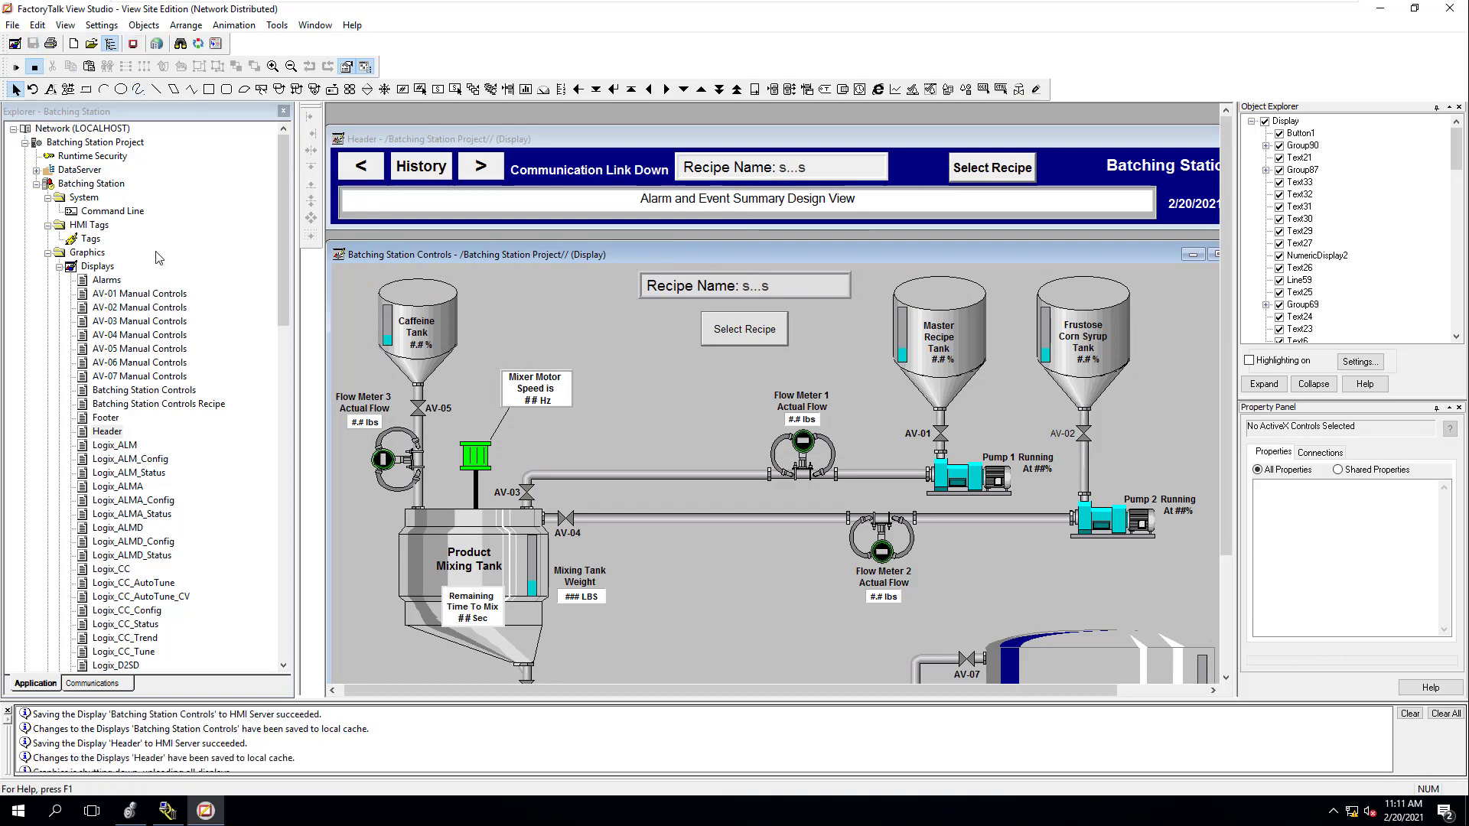
Run an existing FactoryTalk View SE Client configuration file to test the Batching Station Project
{"action": "left_click", "coordinate": [134, 44]}
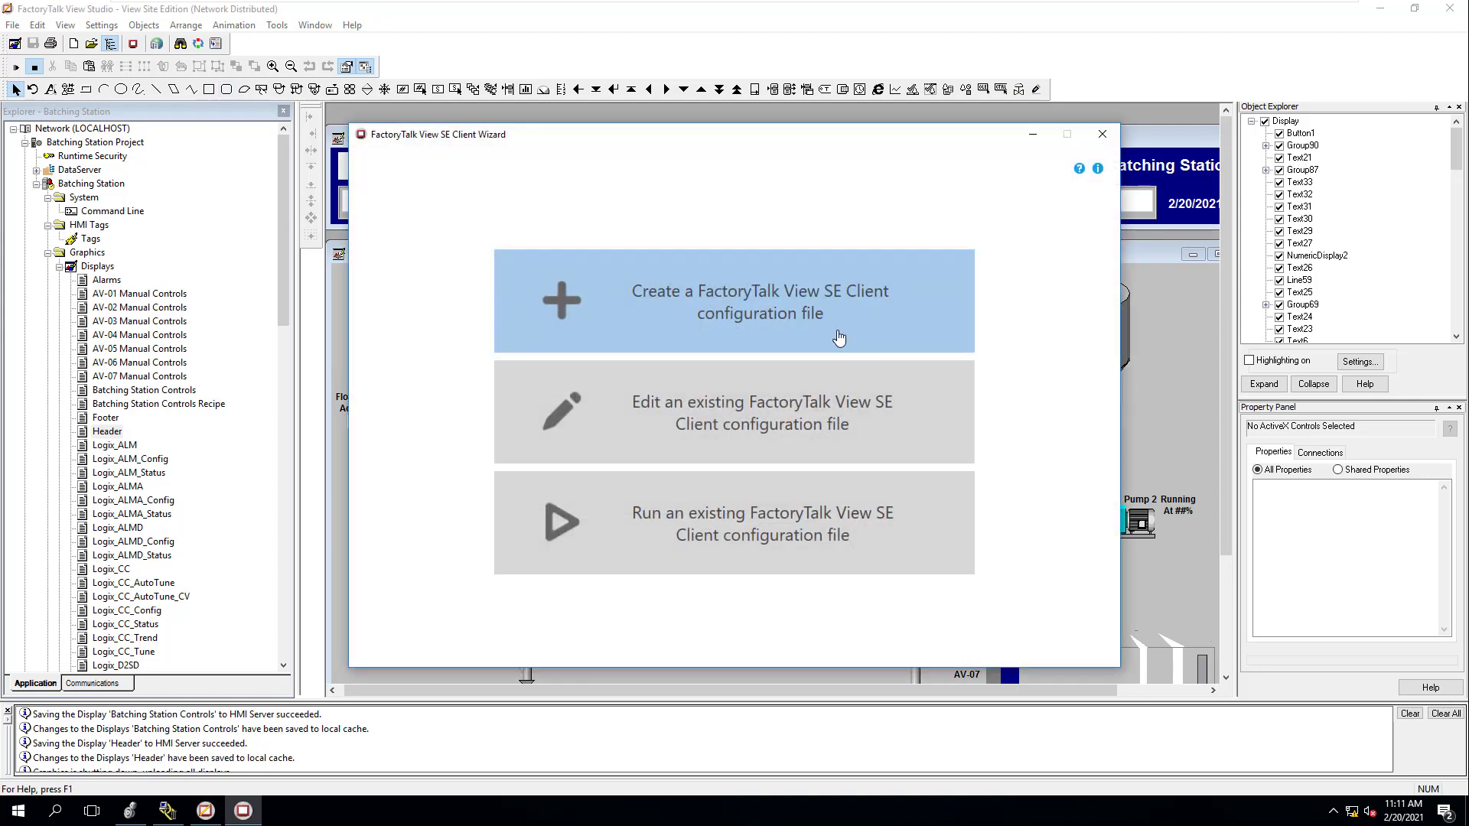
{"action": "left_click", "coordinate": [722, 496]}
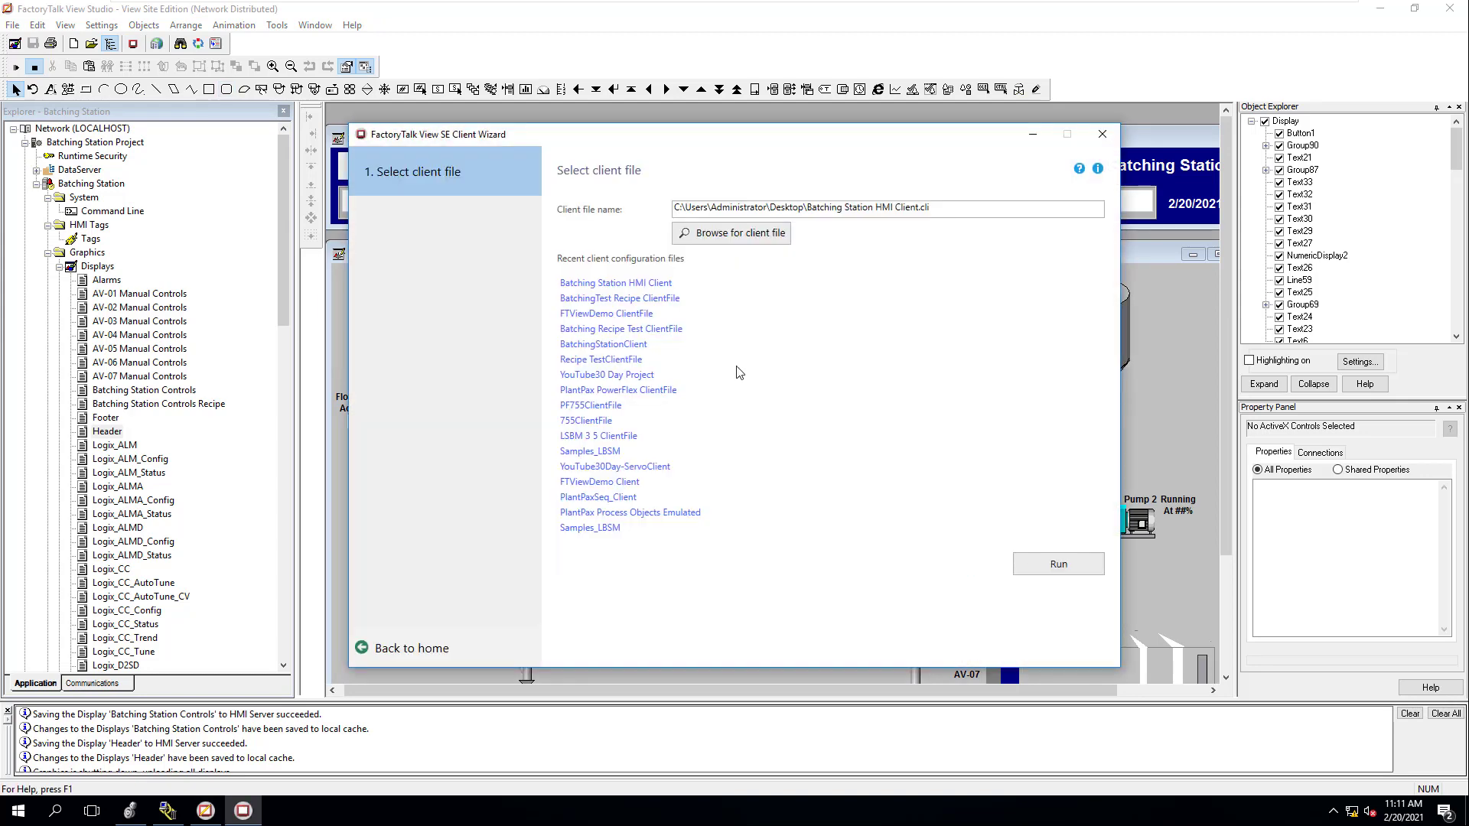
{"action": "left_click", "coordinate": [663, 296]}
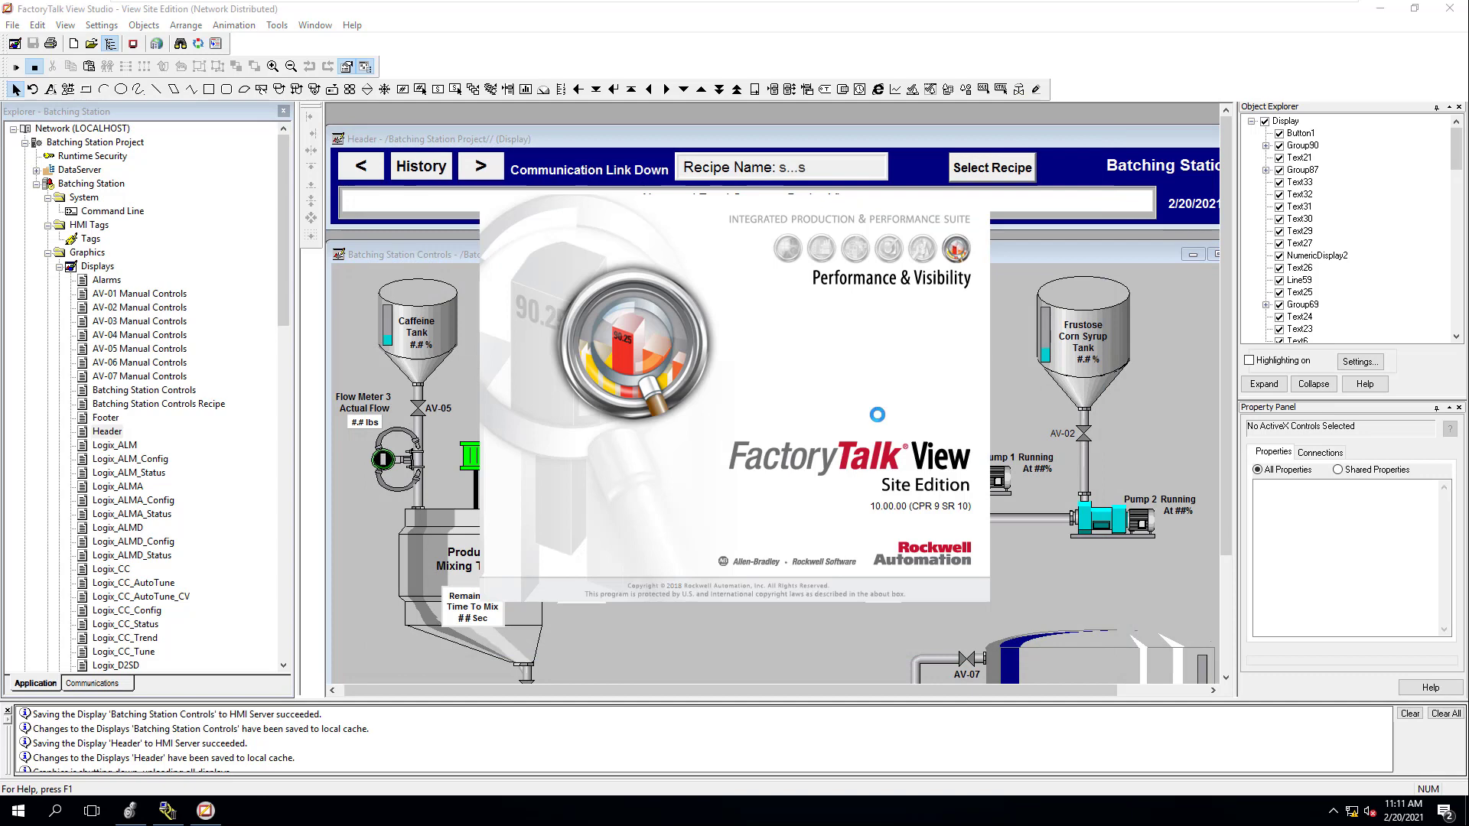
{"action": "left_click", "coordinate": [1014, 193]}
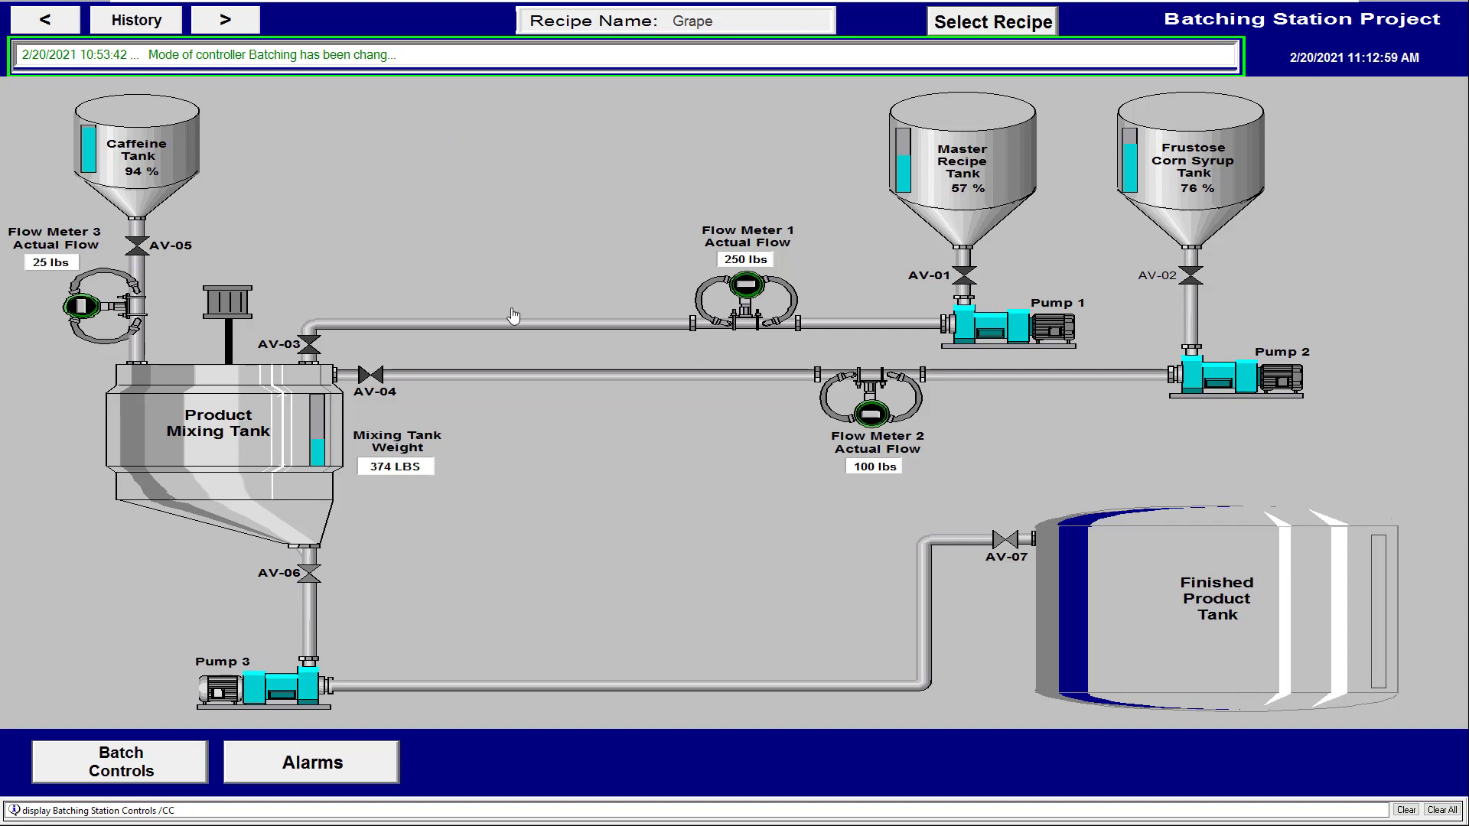
Switch from the running client back to FactoryTalk View Studio
{"action": "key", "text": "super"}
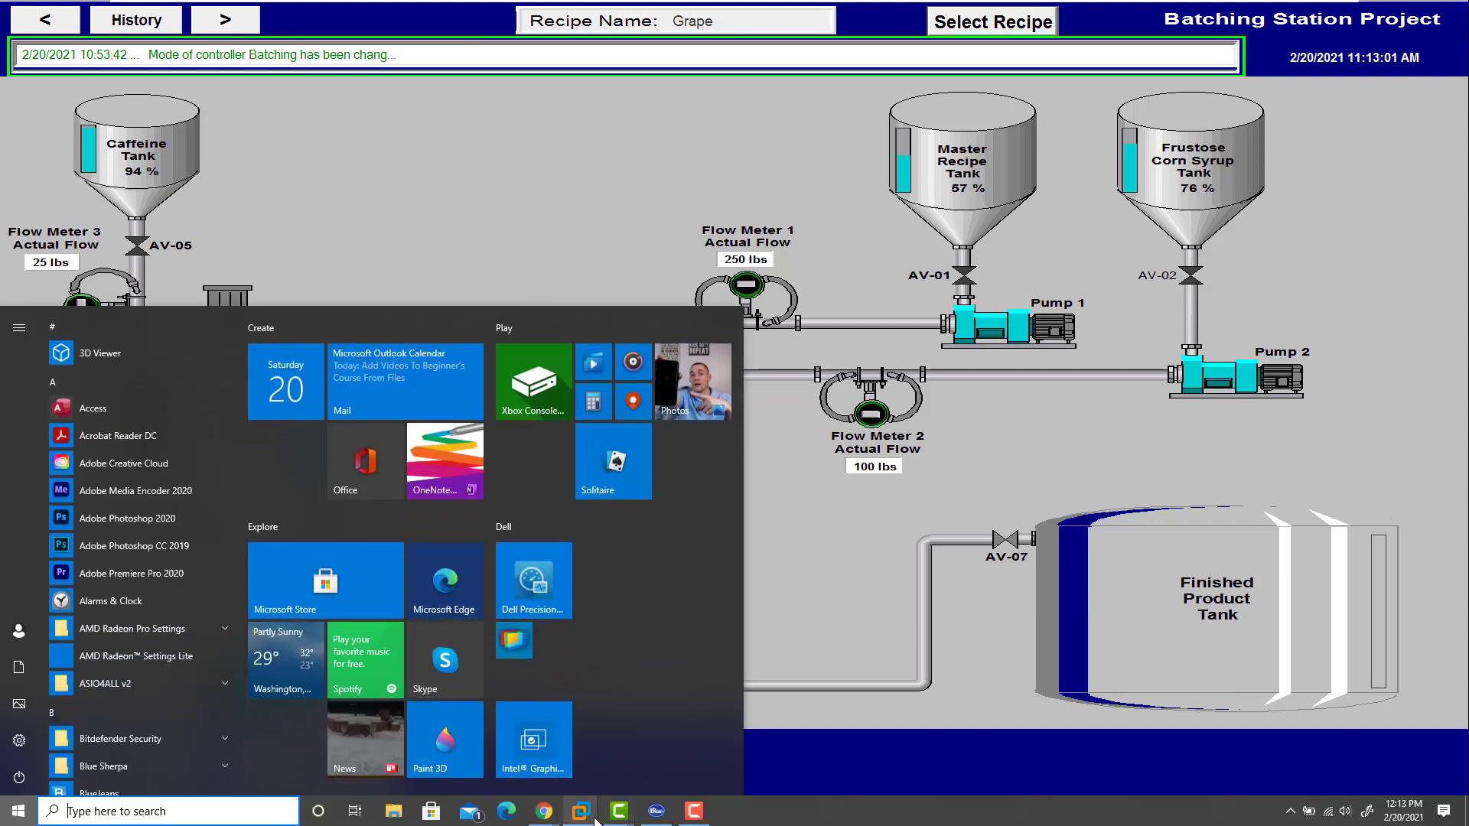
{"action": "left_click", "coordinate": [783, 649]}
{"action": "key", "text": "super"}
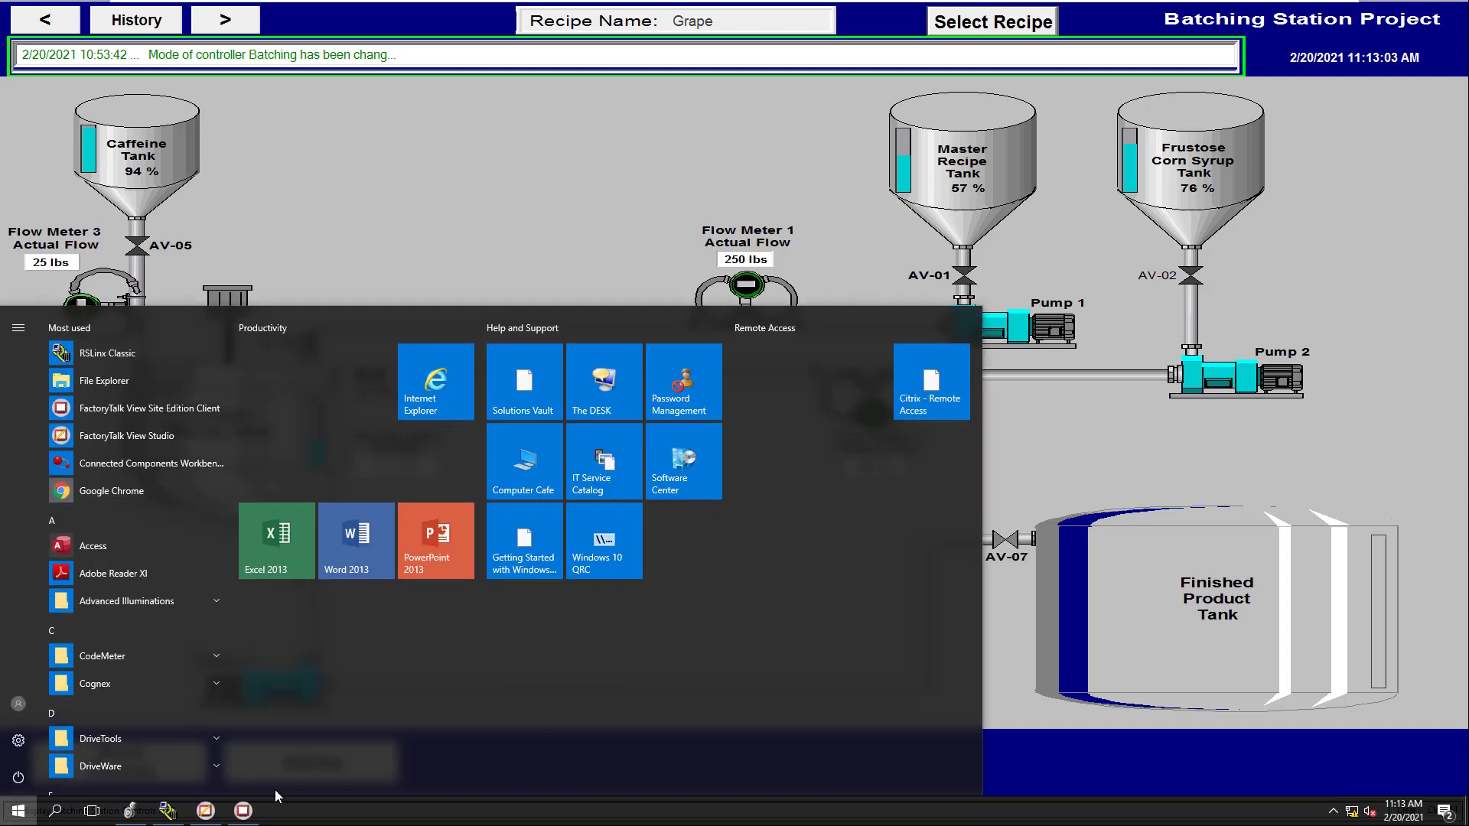
{"action": "left_click", "coordinate": [205, 814]}
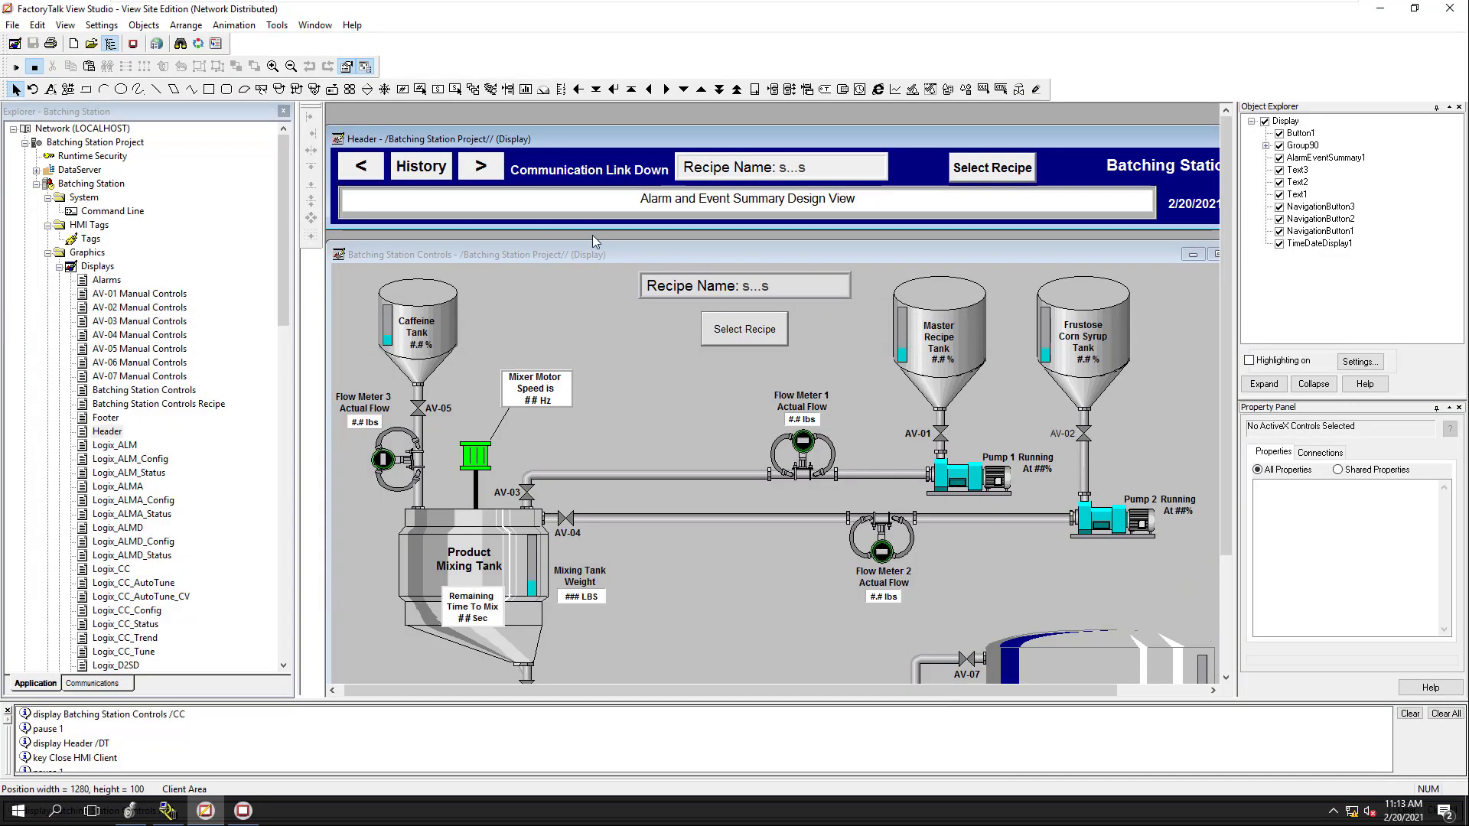
Extend the Header display slightly at its lower edge, set its size option to Use Current Size and save it
{"action": "left_click_drag", "start_coordinate": [606, 228], "coordinate": [606, 232]}
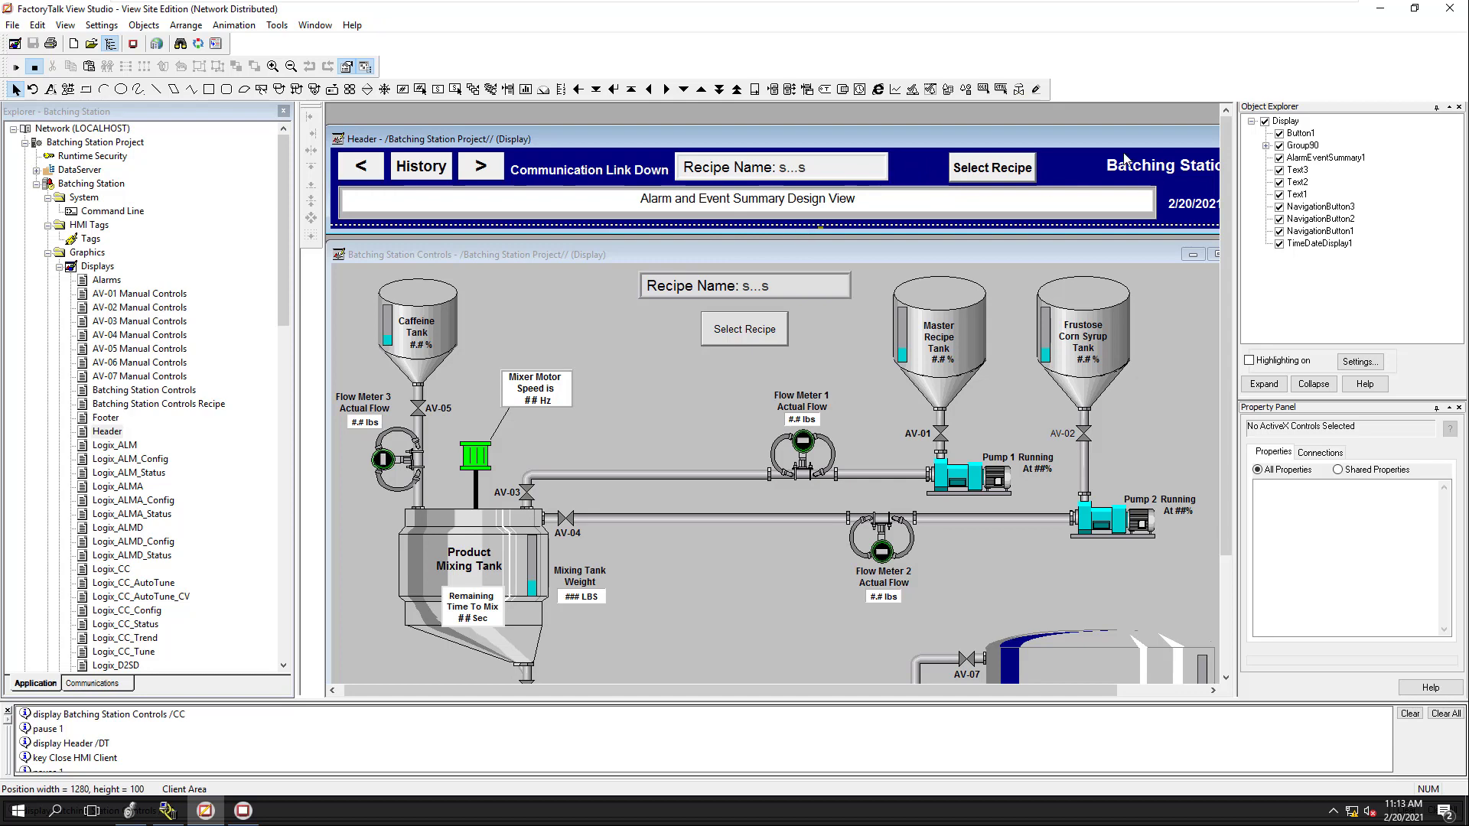
{"action": "right_click", "coordinate": [1075, 163]}
{"action": "left_click", "coordinate": [1081, 172]}
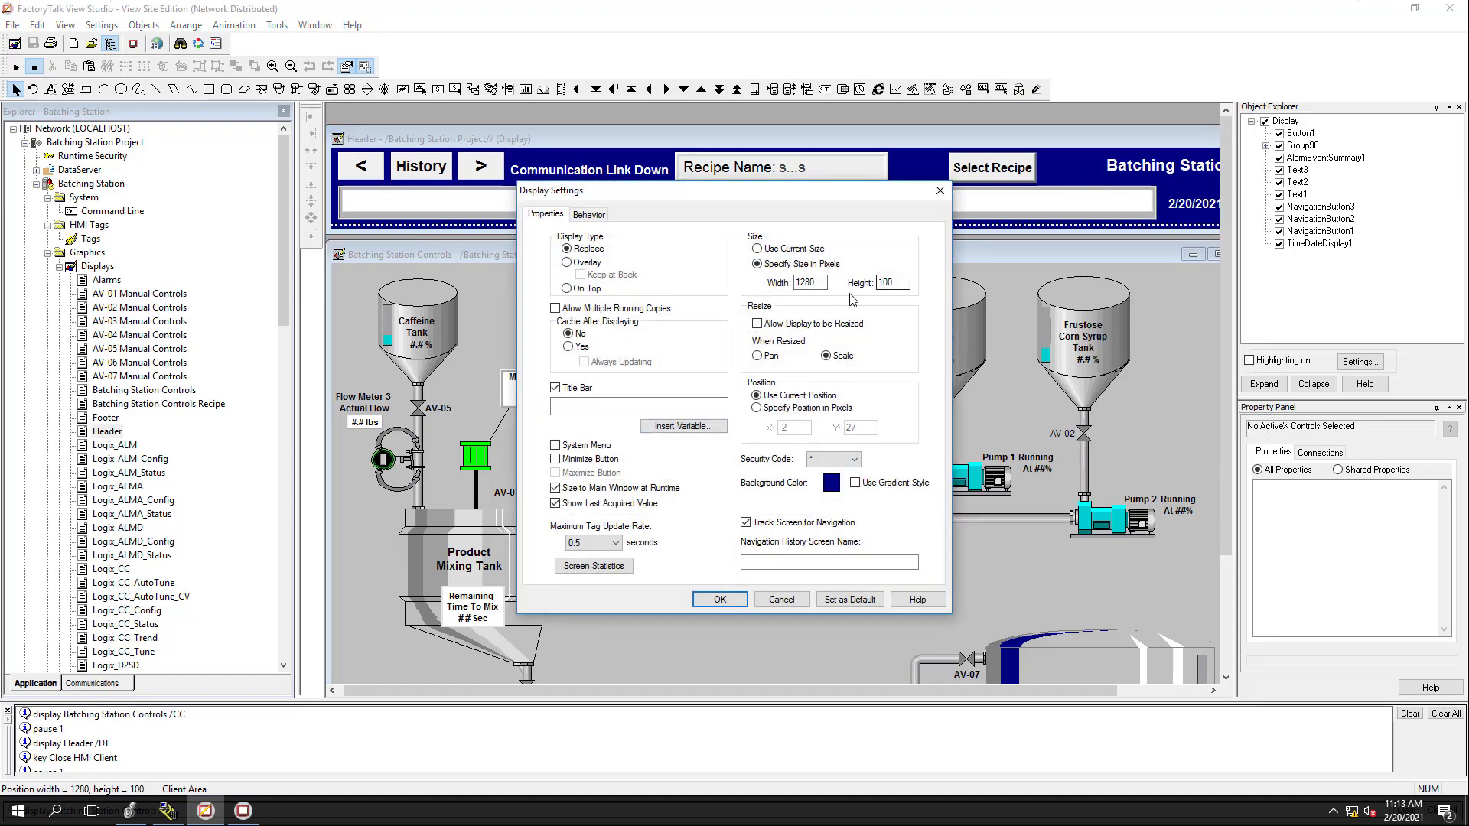
{"action": "left_click", "coordinate": [757, 249]}
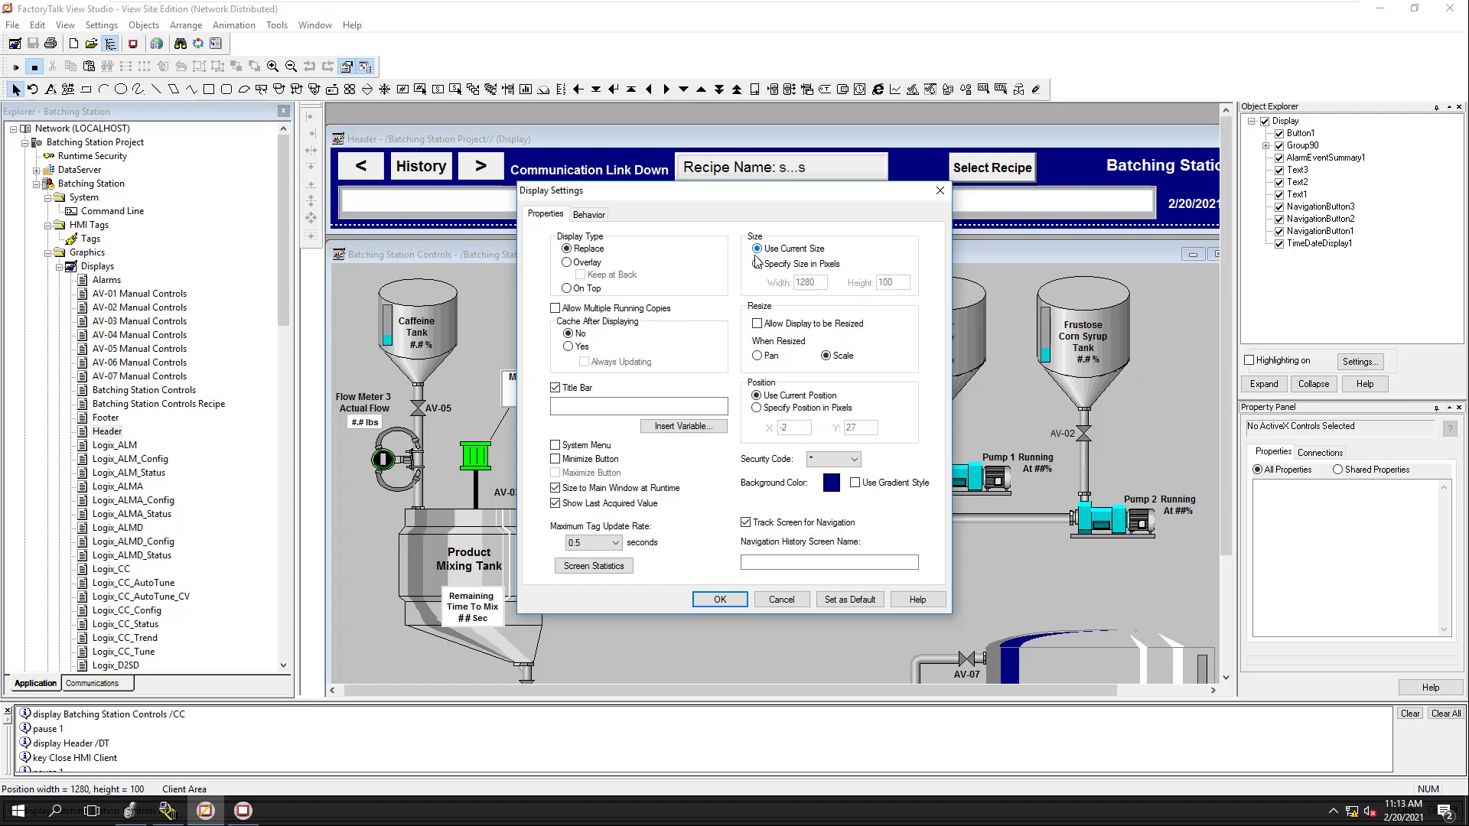
{"action": "left_click", "coordinate": [717, 601]}
{"action": "key", "text": "ctrl+s"}
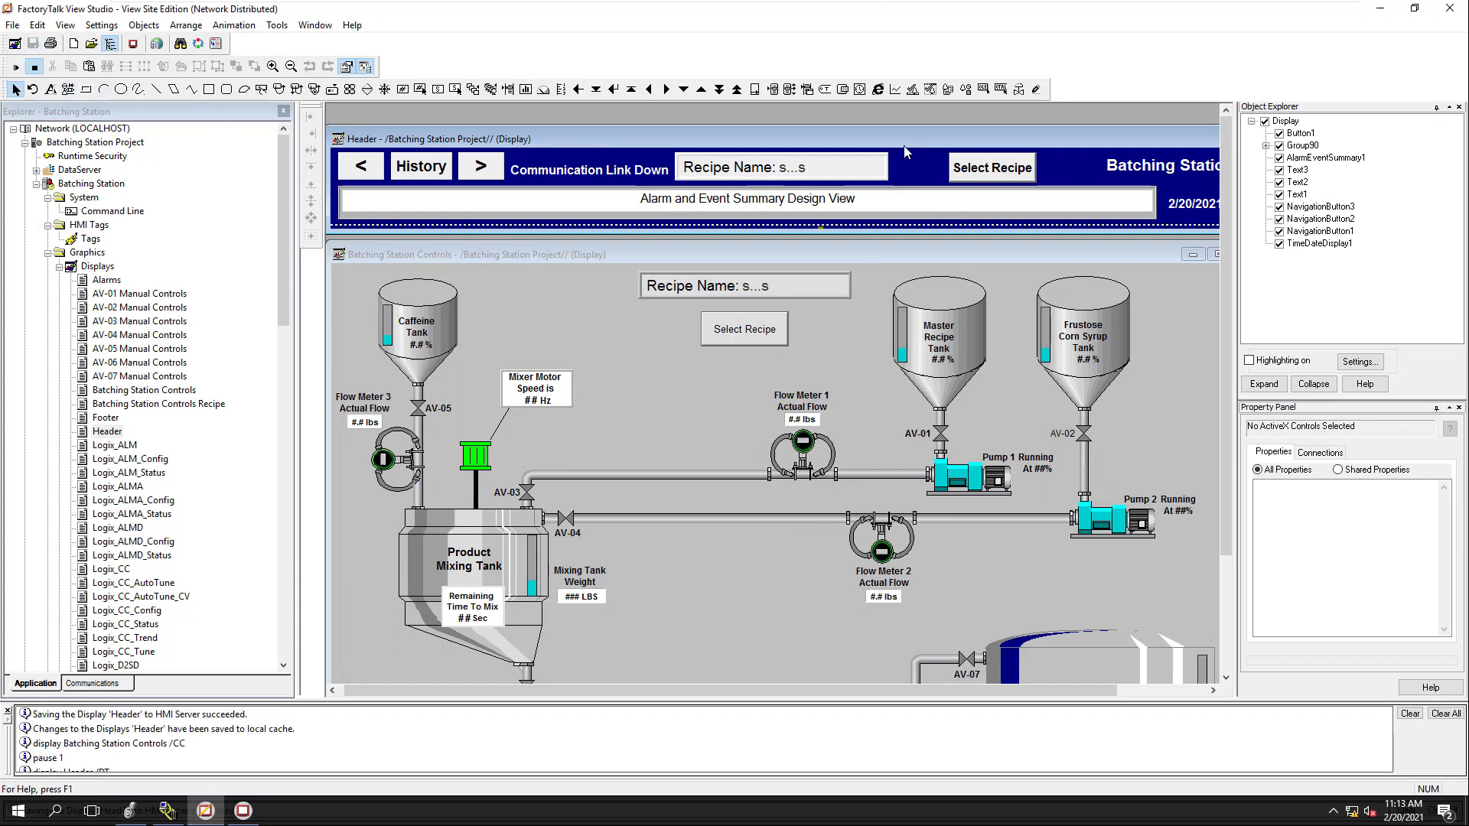
Close the Header display with its changes saved, and reopen it above the Batching Station Controls display
{"action": "left_click_drag", "start_coordinate": [905, 144], "coordinate": [776, 182]}
{"action": "left_click", "coordinate": [1167, 177]}
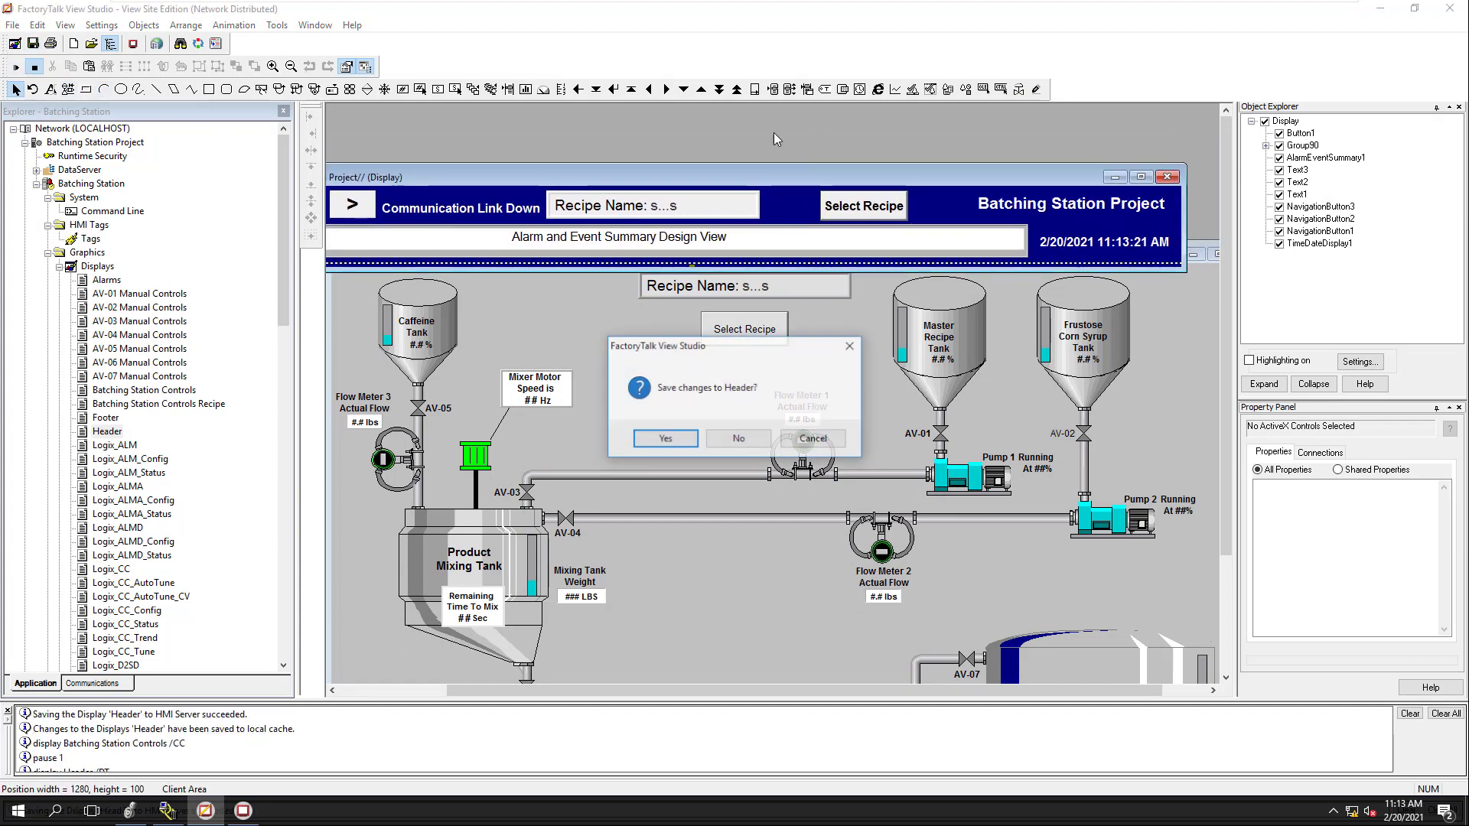
{"action": "left_click", "coordinate": [684, 442]}
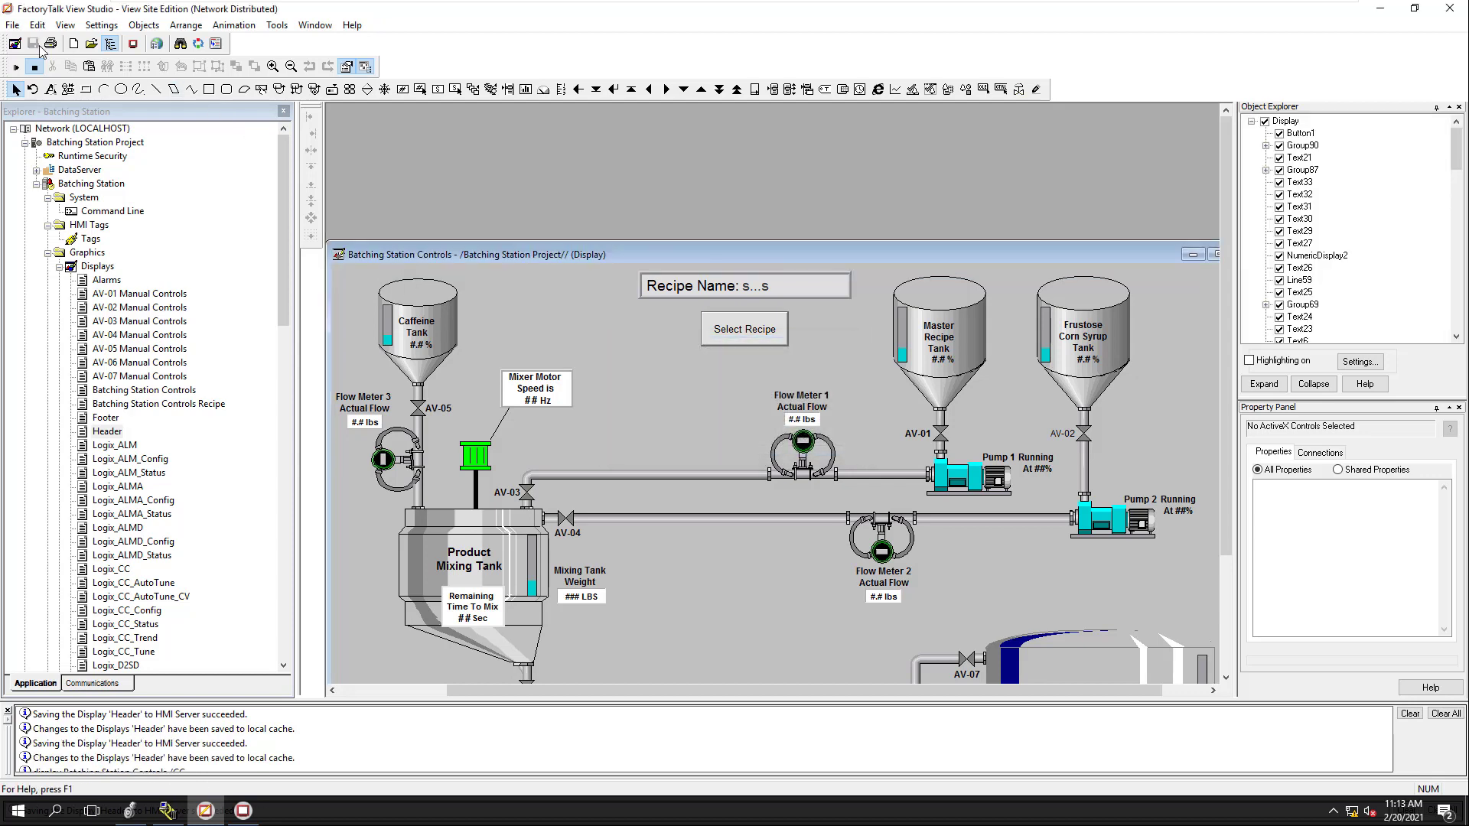
{"action": "double_click", "coordinate": [115, 435]}
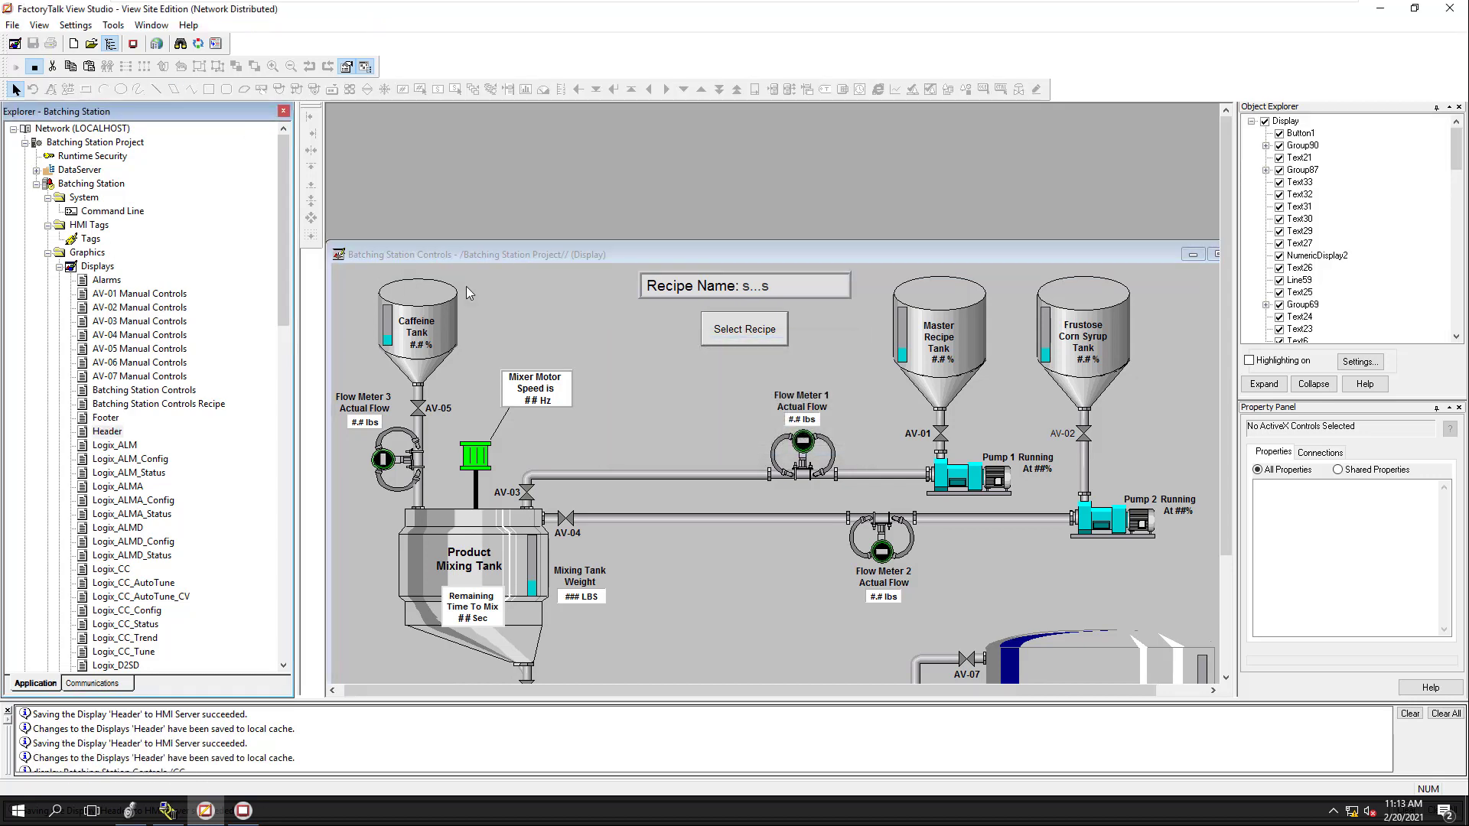
{"action": "left_click_drag", "start_coordinate": [618, 173], "coordinate": [617, 139]}
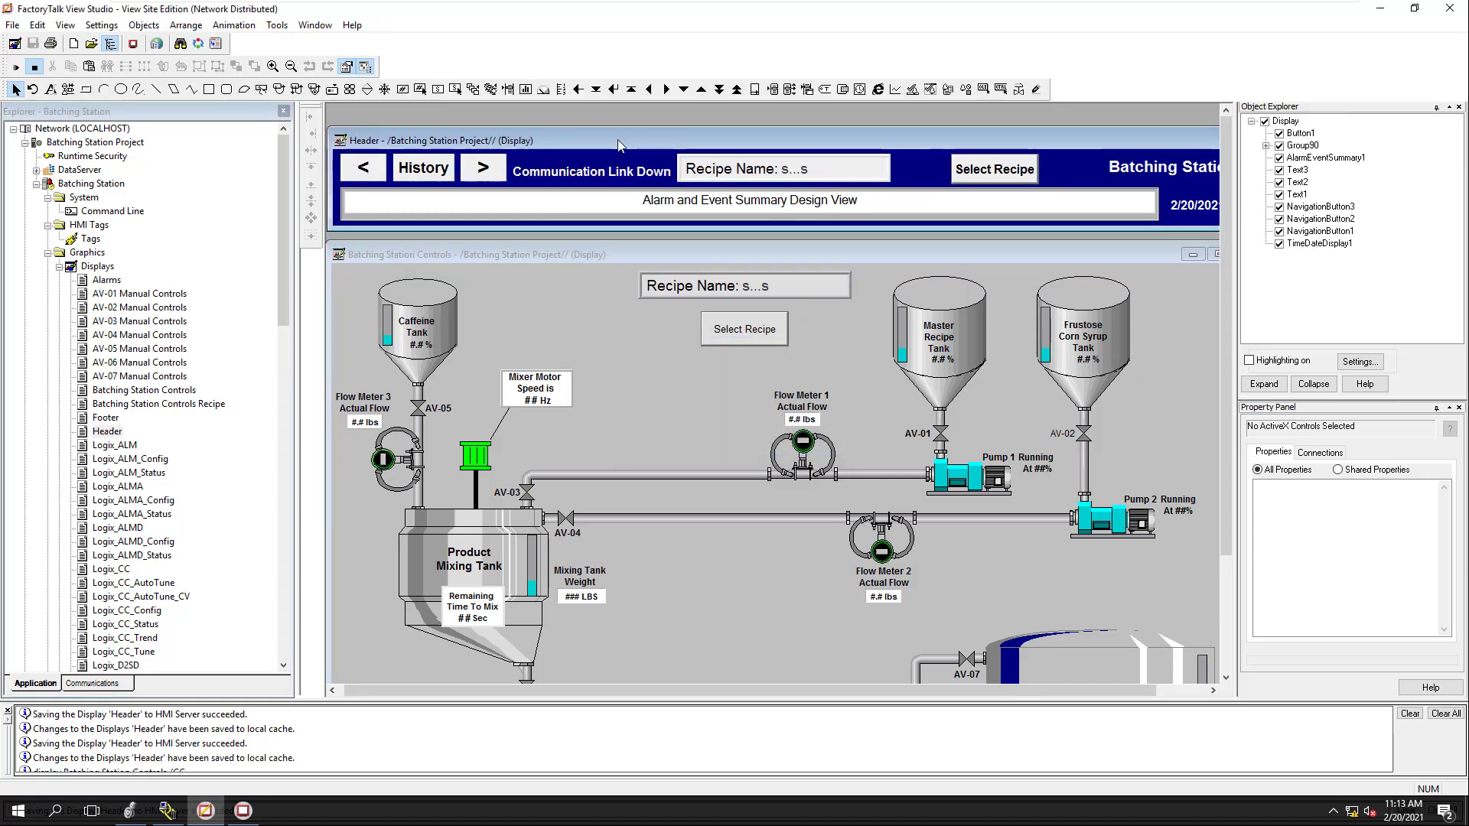
Nudge the Header's alarm and event summary down to about X 9, Y 52
{"action": "left_click", "coordinate": [641, 221]}
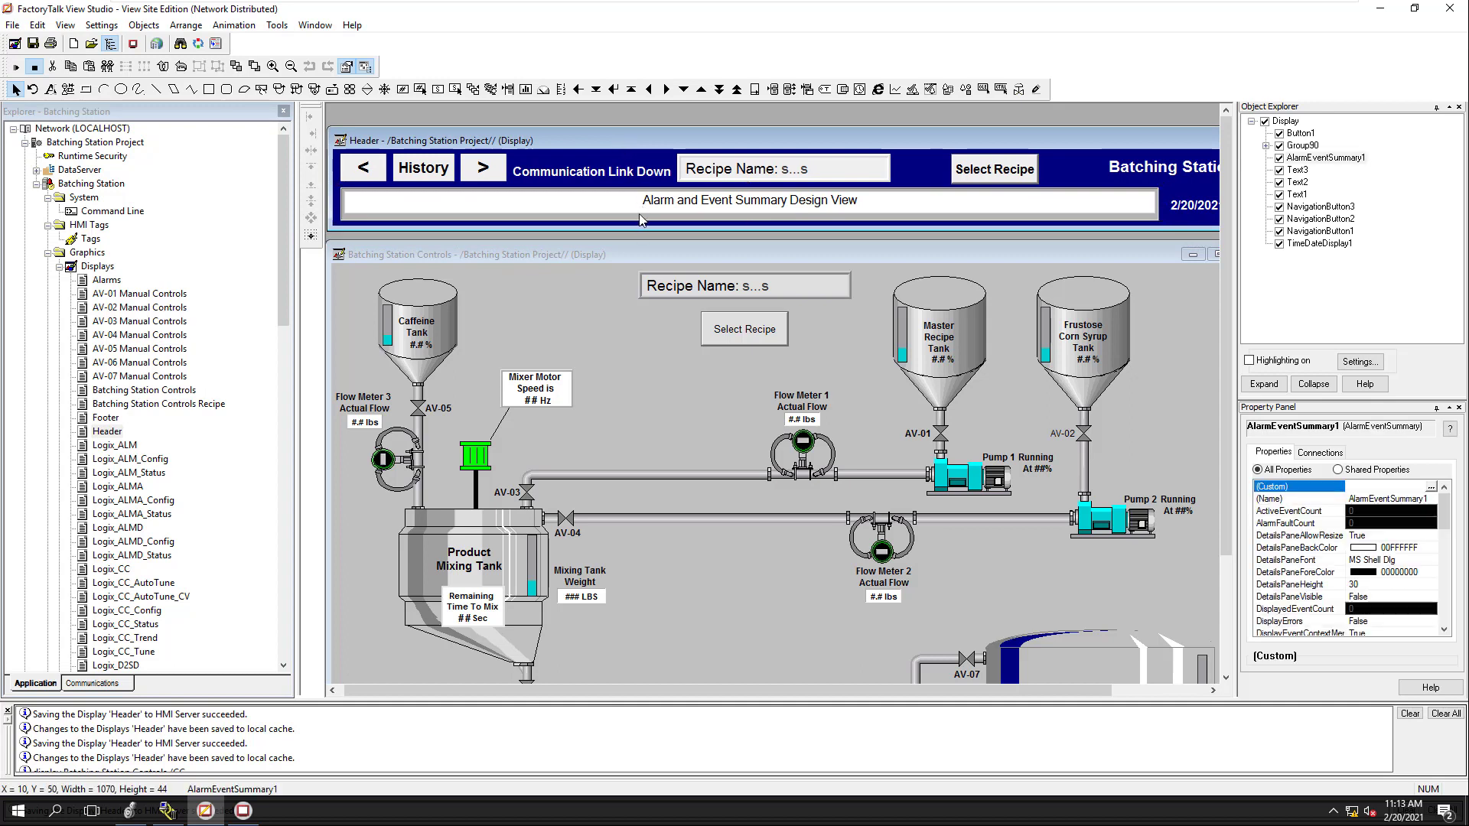
{"action": "left_click_drag", "start_coordinate": [638, 214], "coordinate": [639, 214]}
{"action": "key", "text": "Up"}
{"action": "key", "text": "Up"}
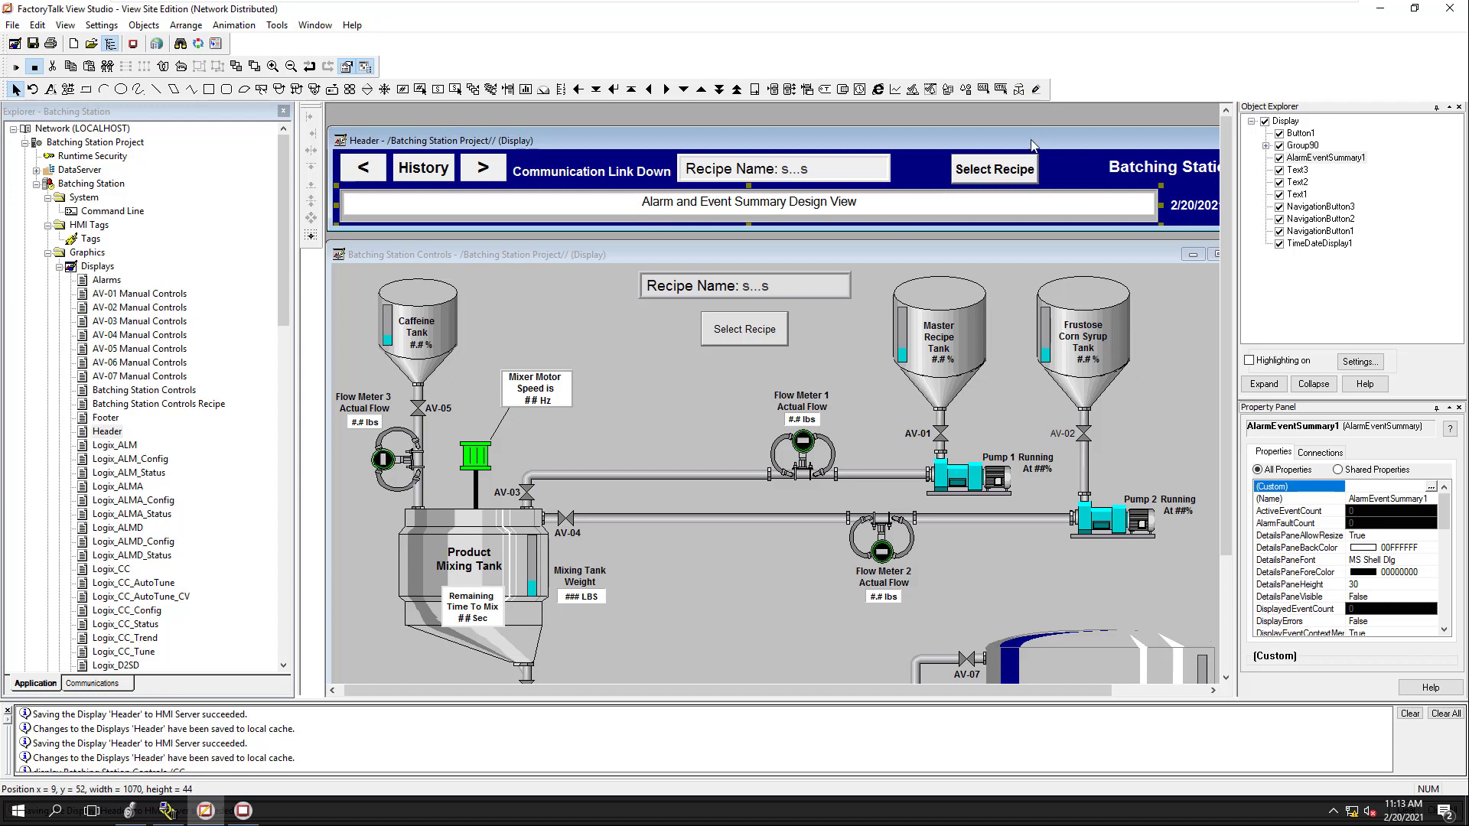
Move the Header's time and date display down to about Y 65, keeping X at 1087
{"action": "left_click_drag", "start_coordinate": [1031, 140], "coordinate": [887, 142]}
{"action": "left_click", "coordinate": [1057, 212]}
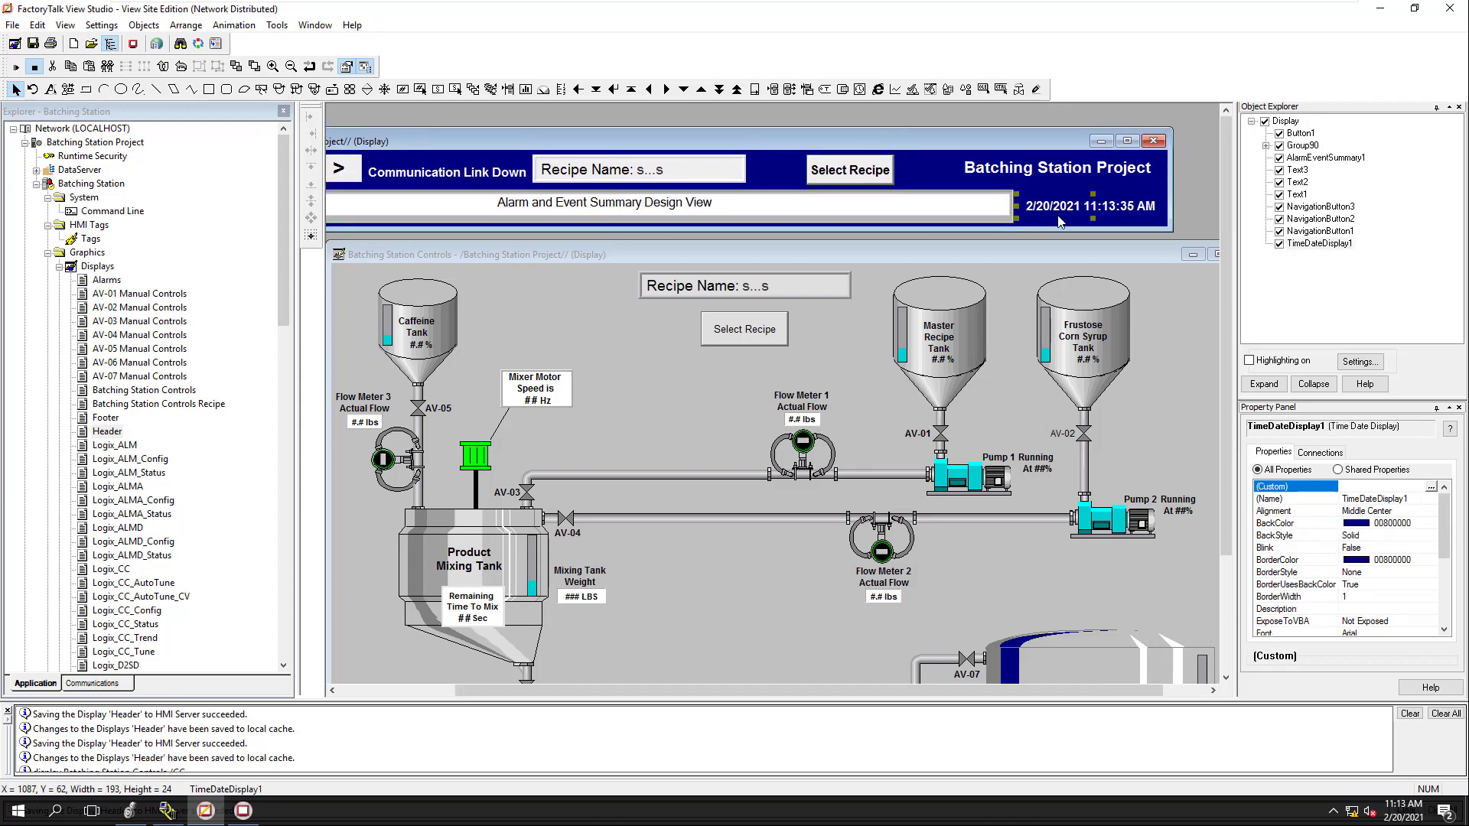
{"action": "left_click_drag", "start_coordinate": [1062, 214], "coordinate": [1064, 211]}
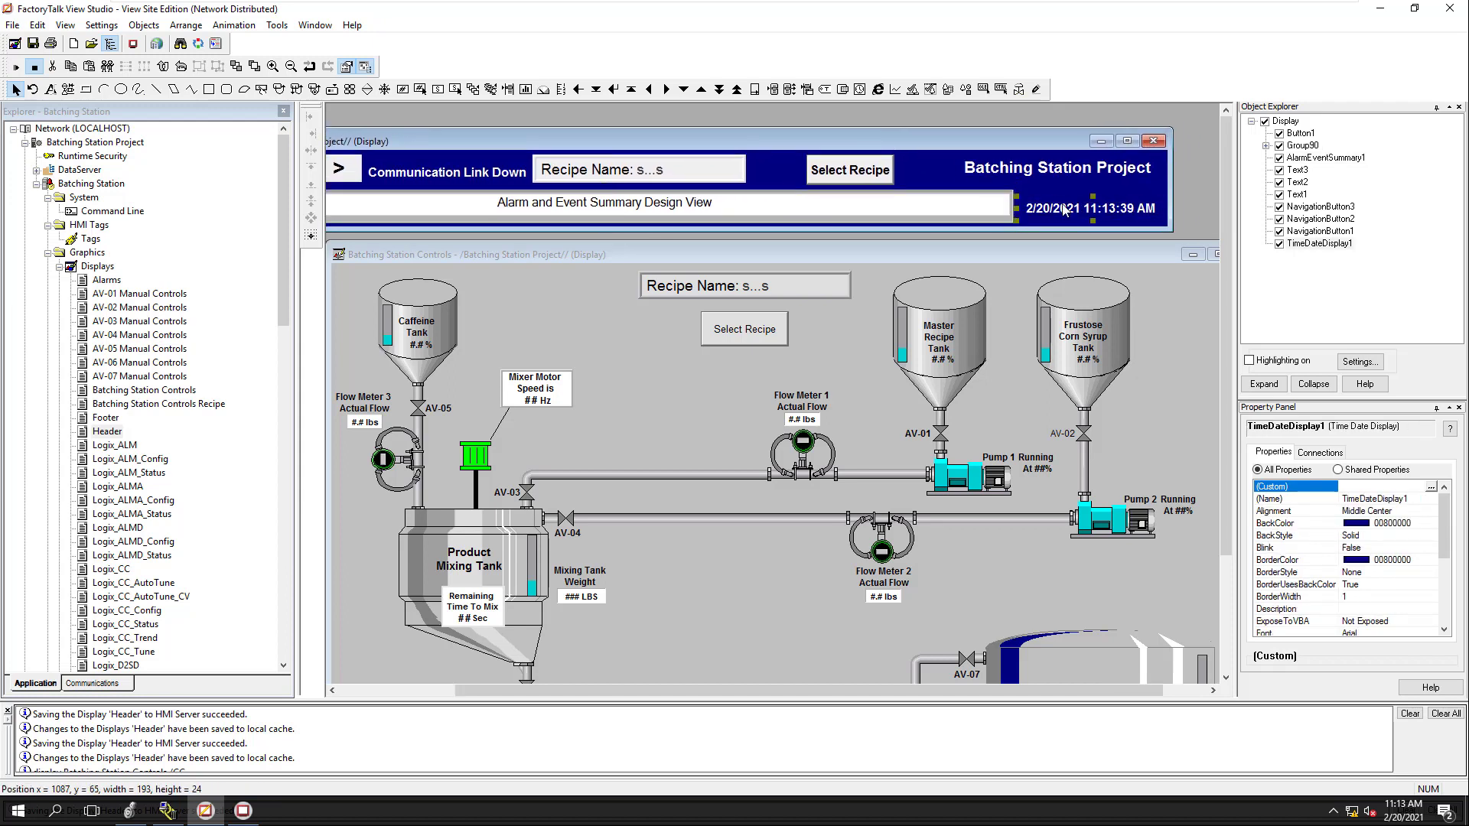
{"action": "left_click_drag", "start_coordinate": [929, 135], "coordinate": [1082, 131]}
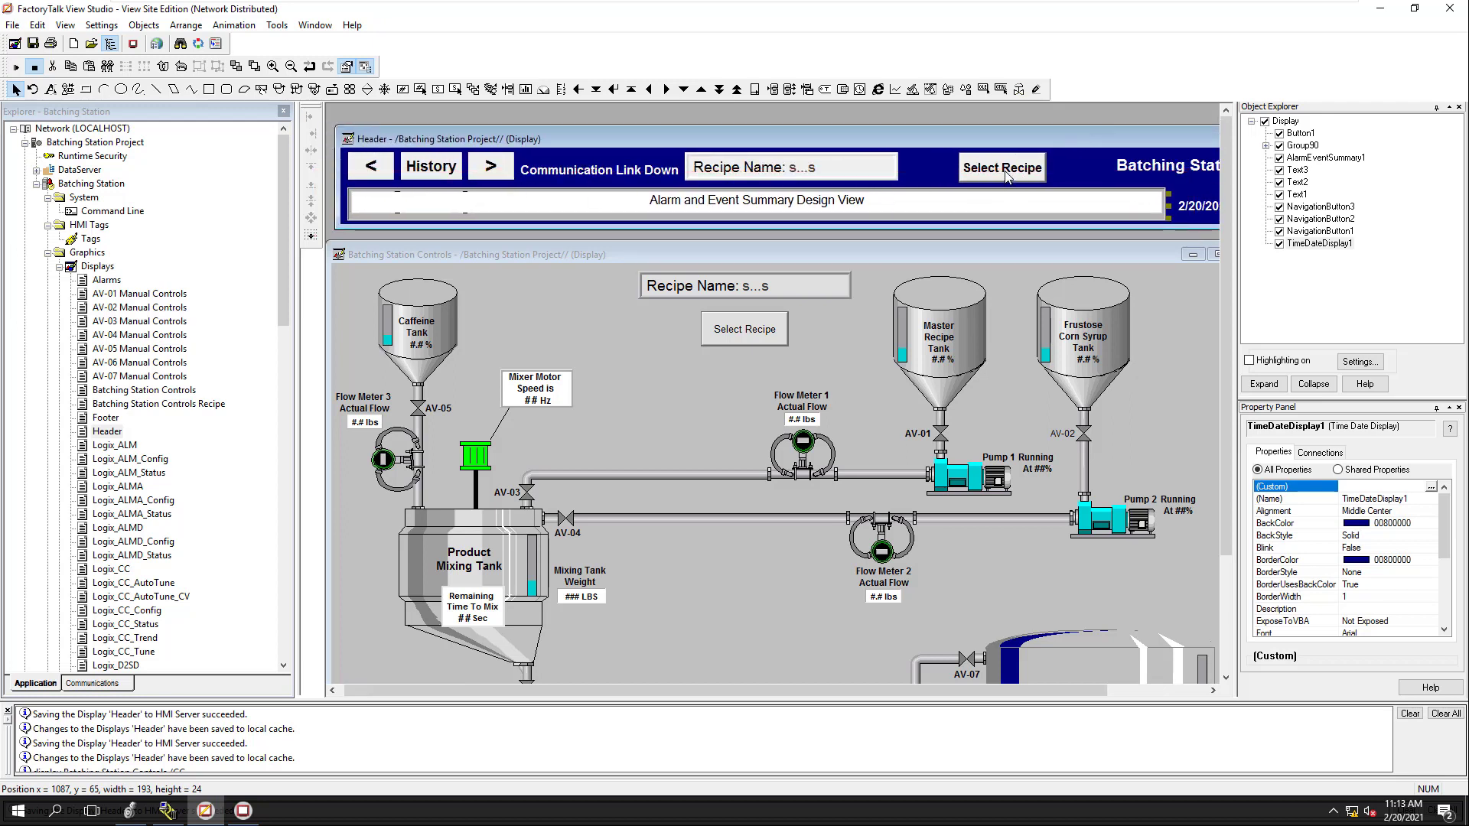
Inspect the general properties of the Header's Select Recipe button and close them without changes
{"action": "left_click", "coordinate": [1007, 177]}
{"action": "double_click", "coordinate": [1007, 176]}
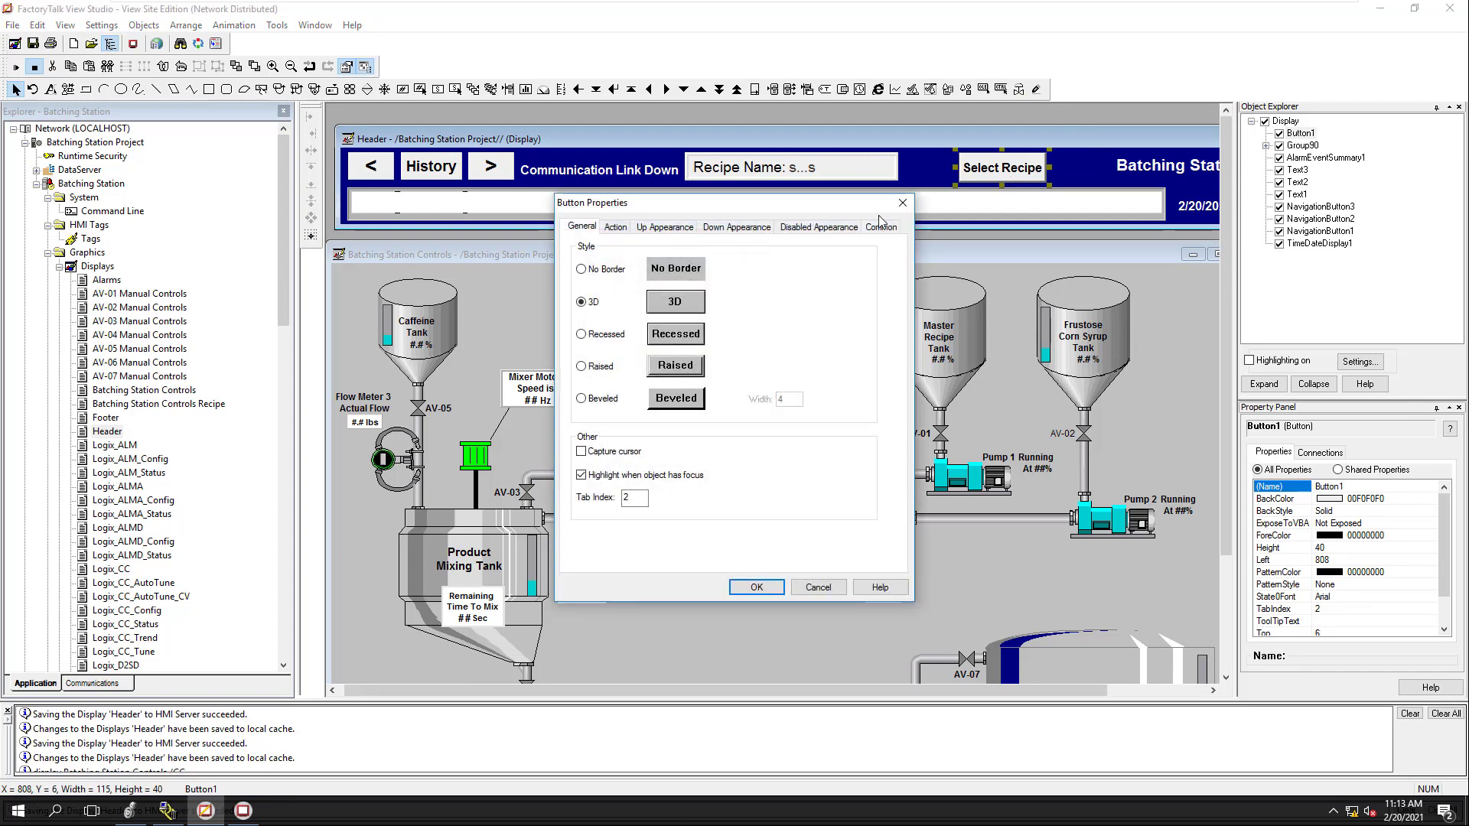
{"action": "left_click", "coordinate": [903, 203]}
Inspect the size and position properties of the panel behind the Header's Recipe Name display, then close them without changes
{"action": "left_click", "coordinate": [888, 173]}
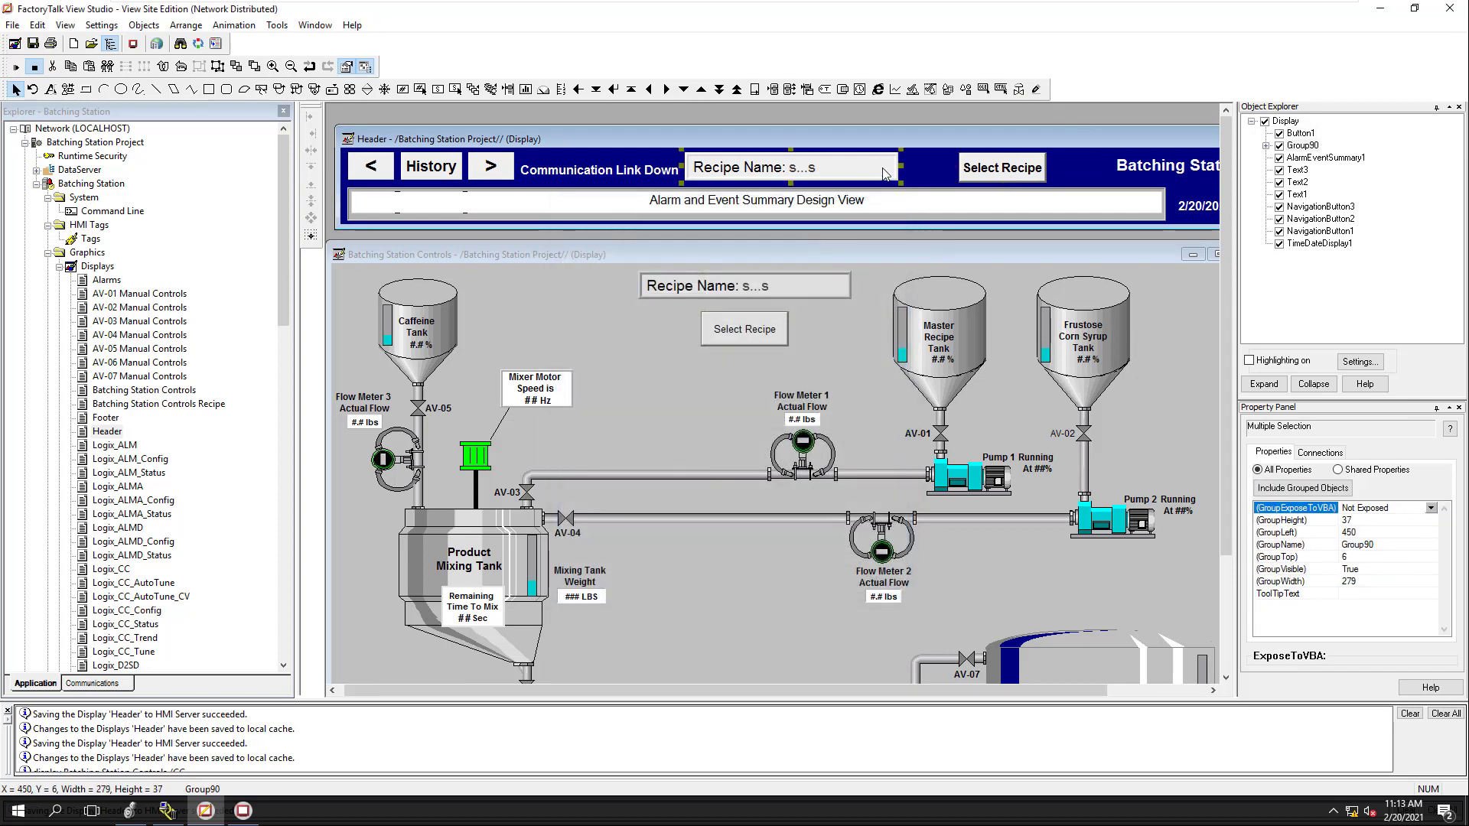
{"action": "right_click", "coordinate": [886, 171]}
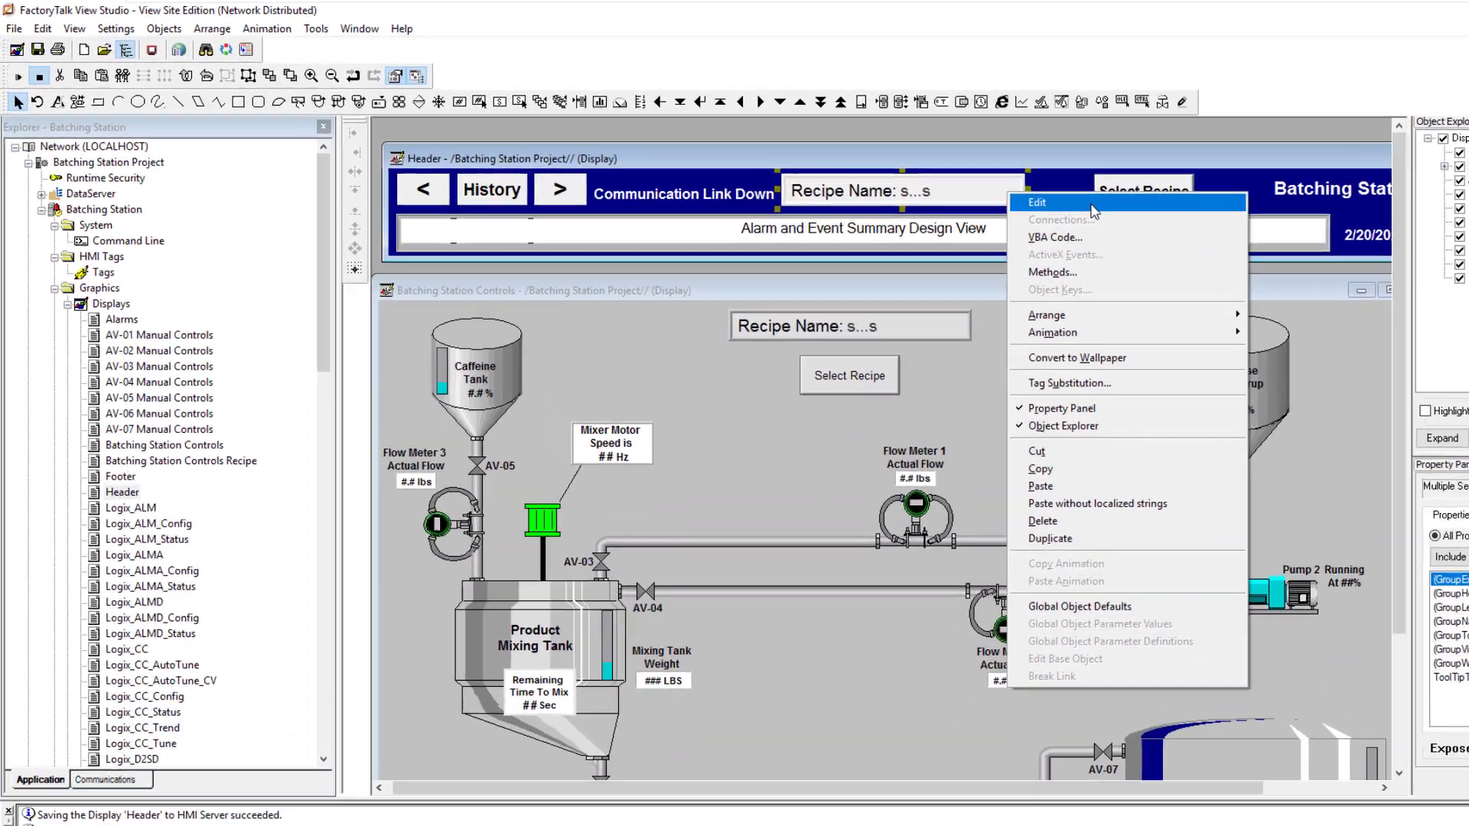
{"action": "left_click", "coordinate": [910, 178]}
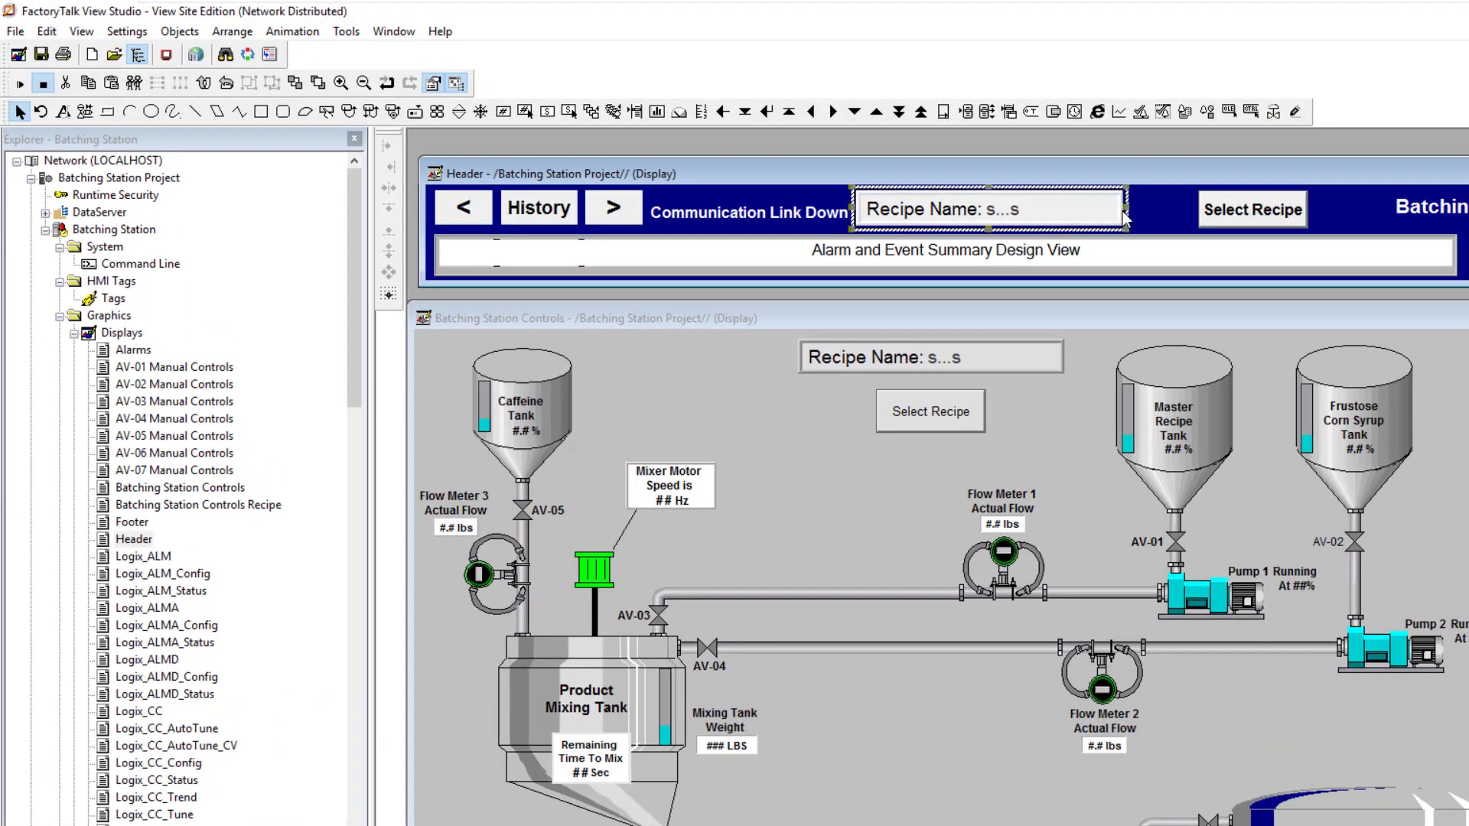
{"action": "right_click", "coordinate": [1120, 209]}
{"action": "left_click", "coordinate": [1156, 222]}
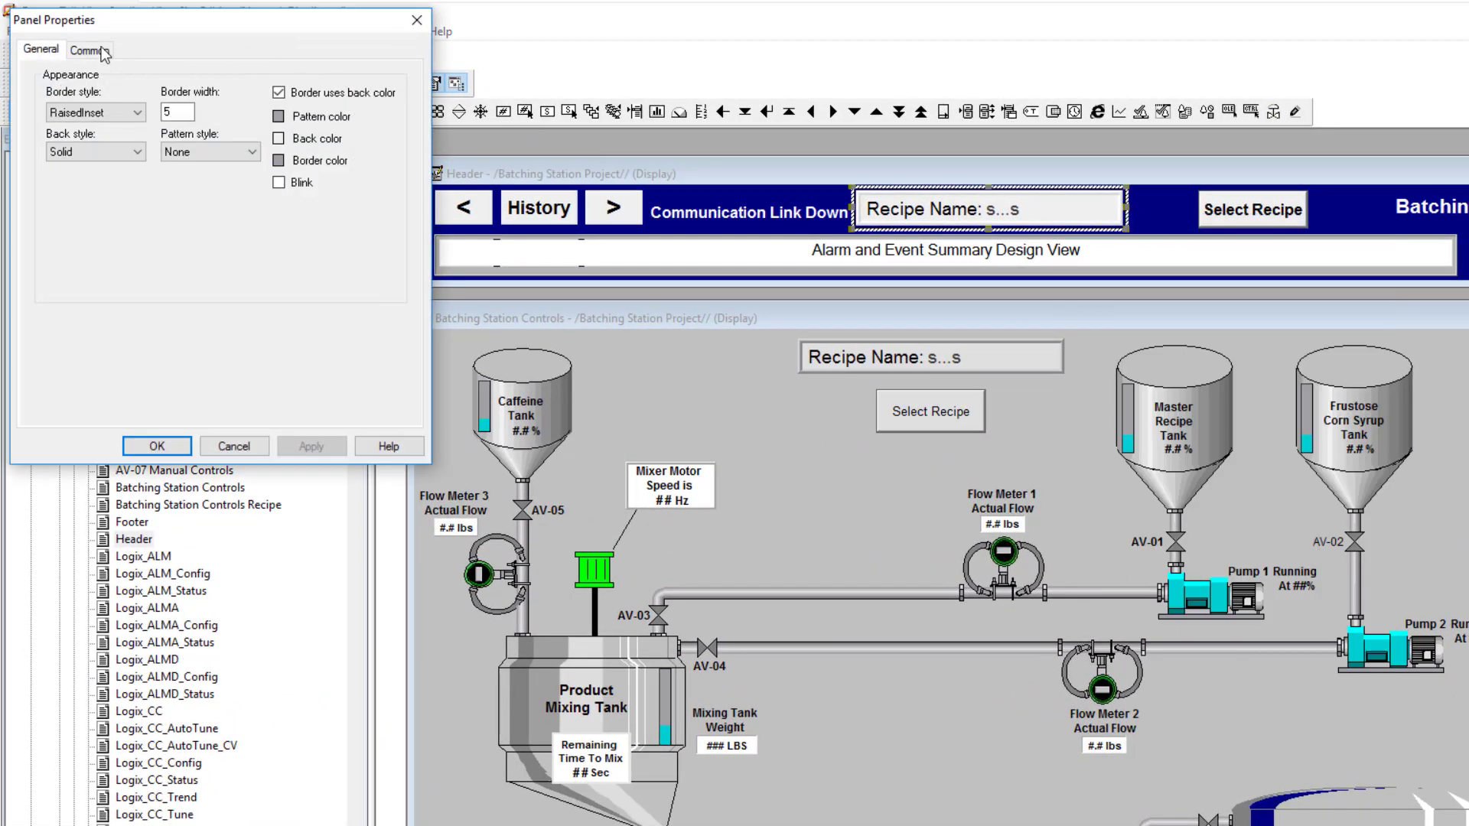
{"action": "left_click", "coordinate": [89, 48]}
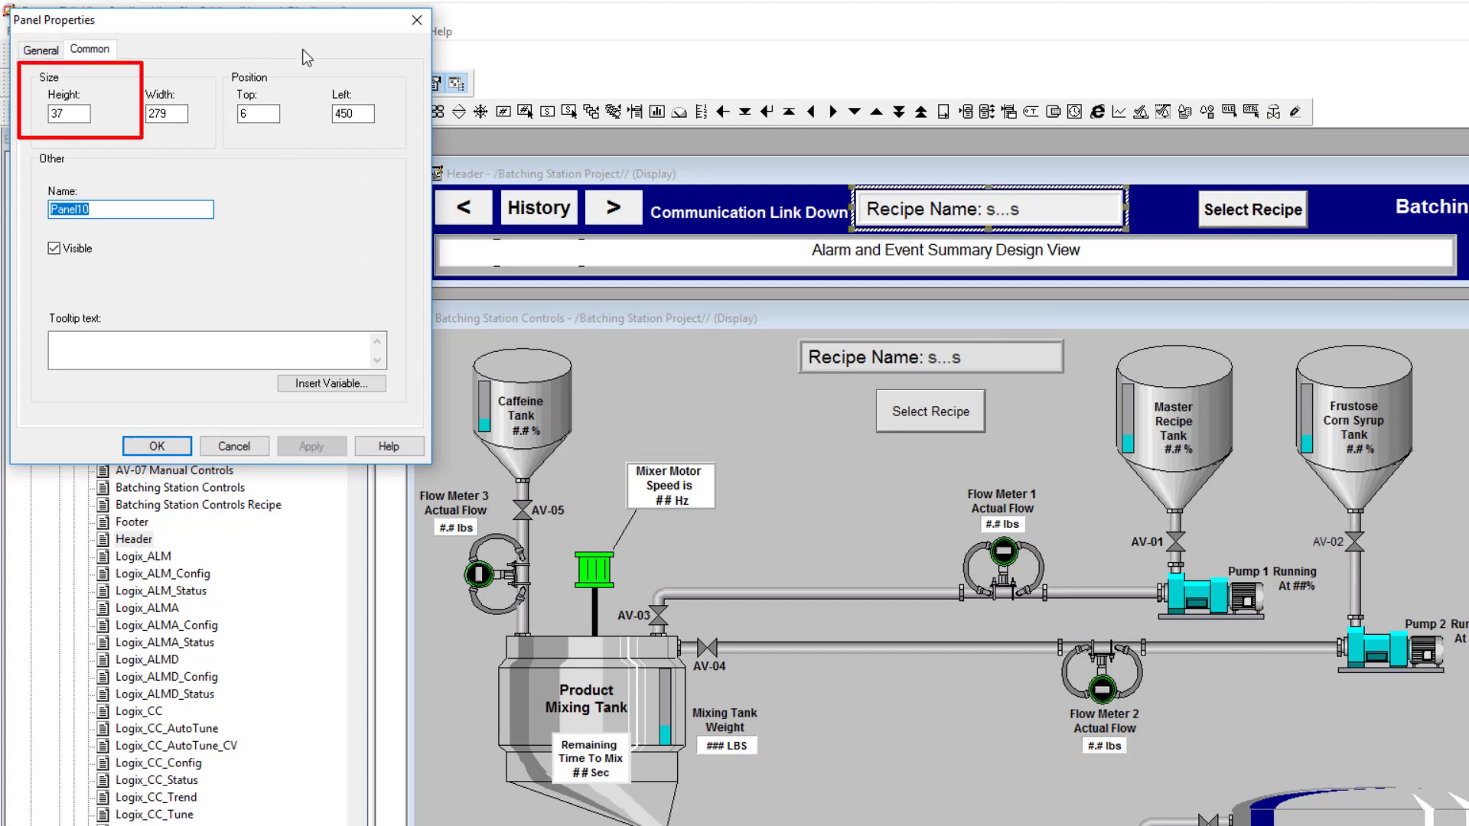
{"action": "left_click", "coordinate": [417, 22]}
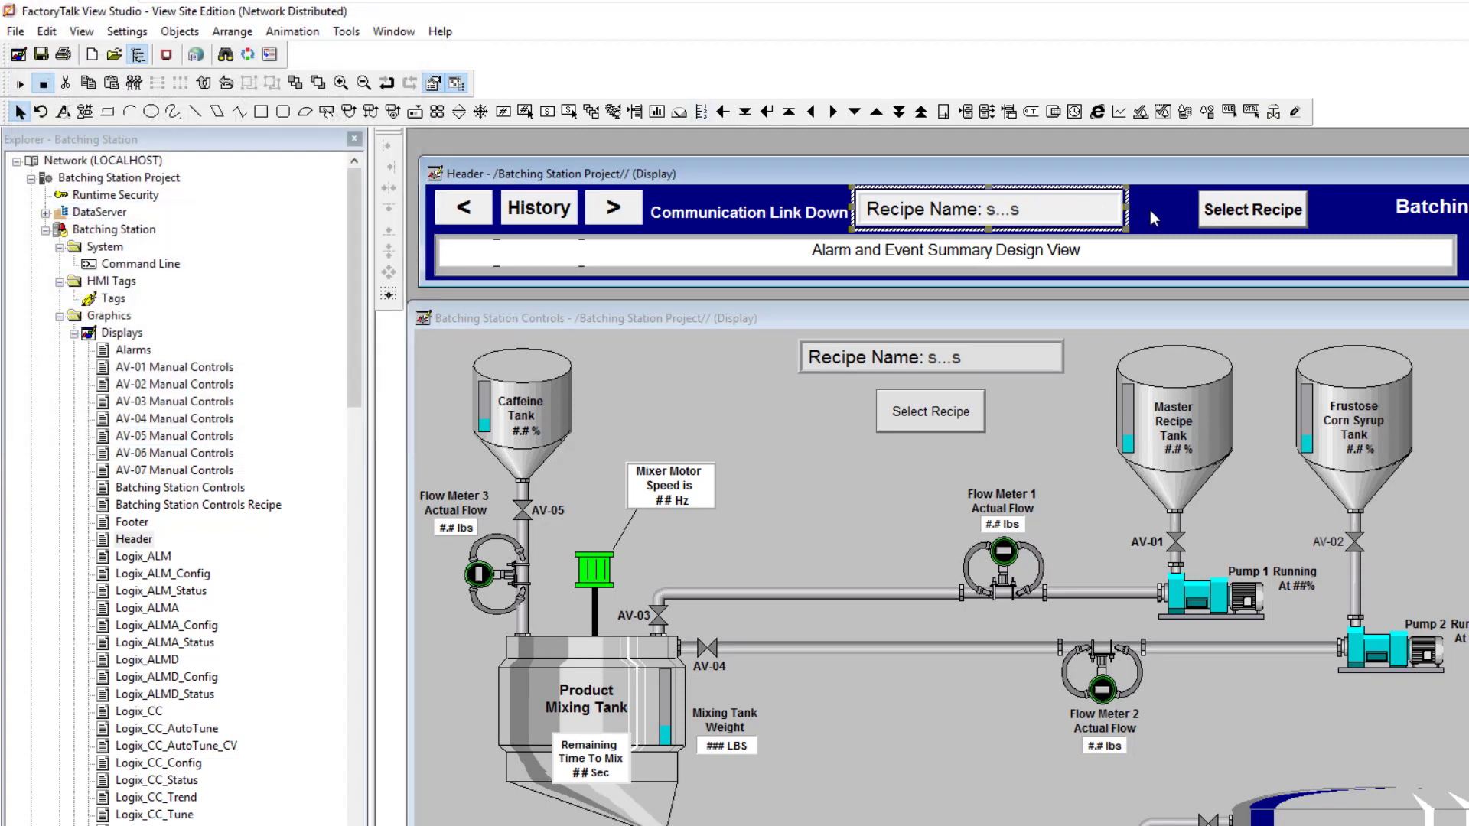
Set the height of the Header's Select Recipe button to 37 and save the Header display
{"action": "left_click", "coordinate": [1238, 214]}
{"action": "right_click", "coordinate": [1238, 214]}
{"action": "left_click", "coordinate": [1247, 223]}
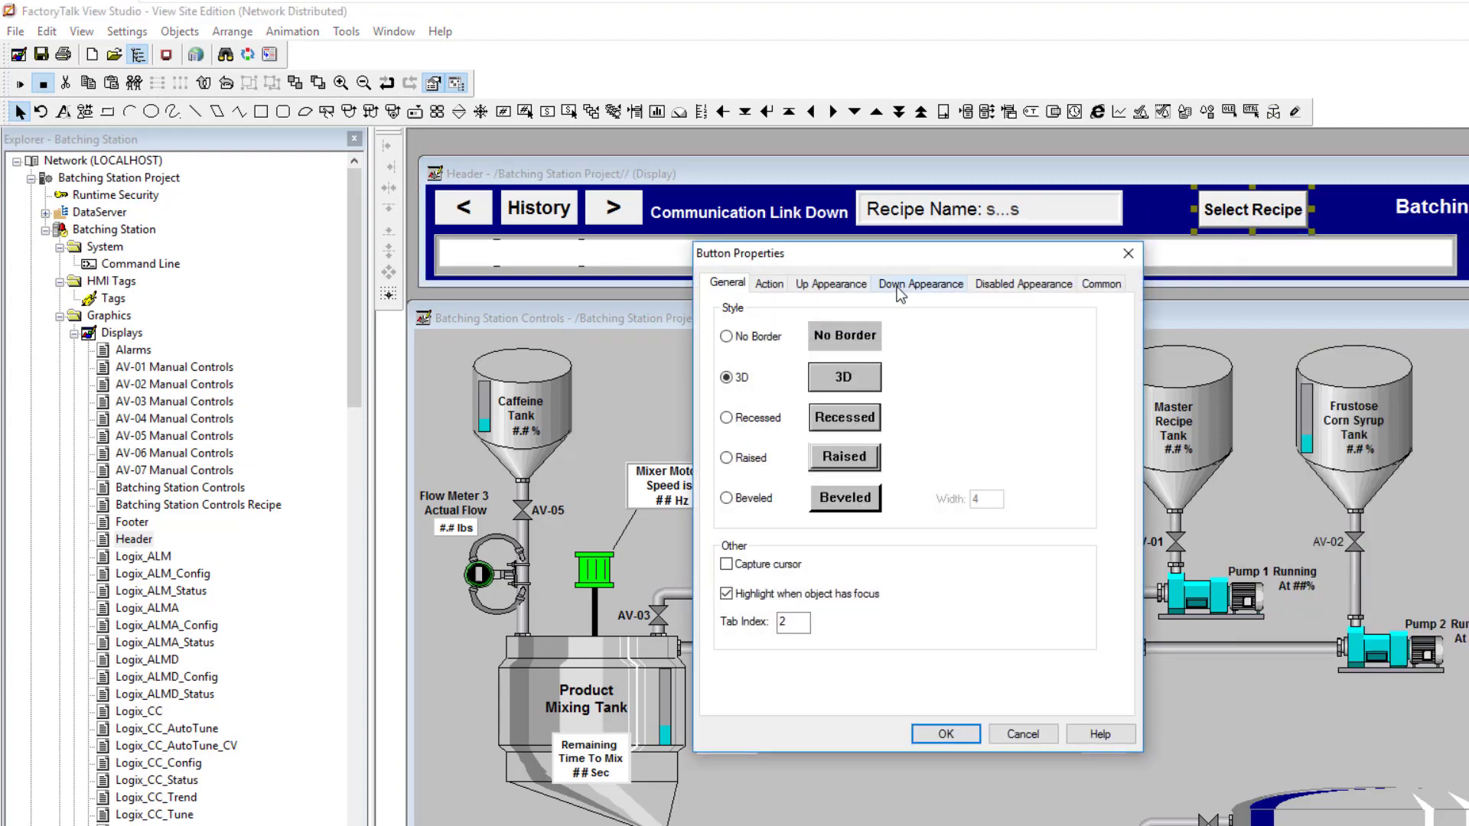
{"action": "left_click", "coordinate": [1102, 283]}
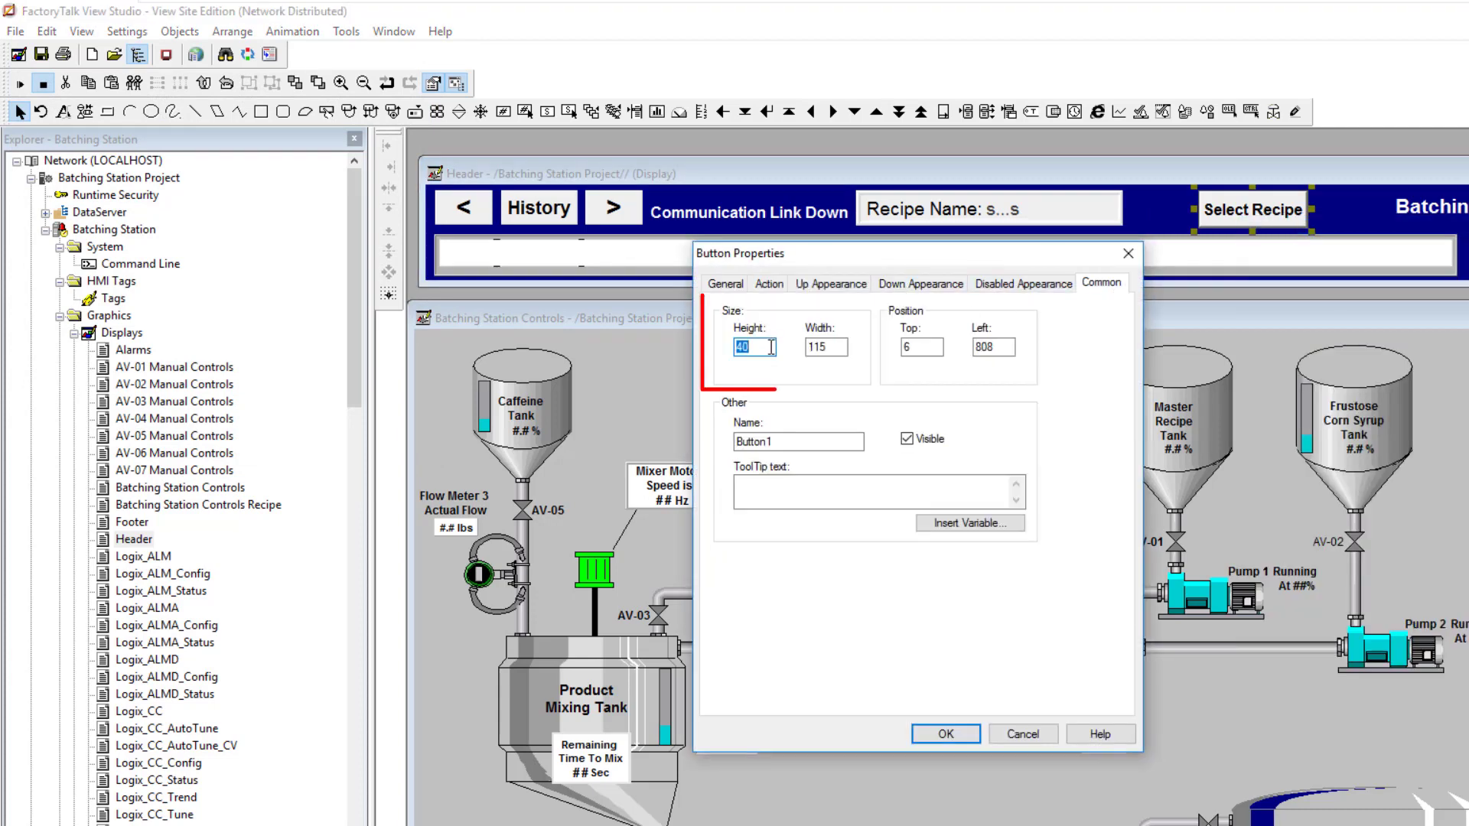
{"action": "type", "text": "37"}
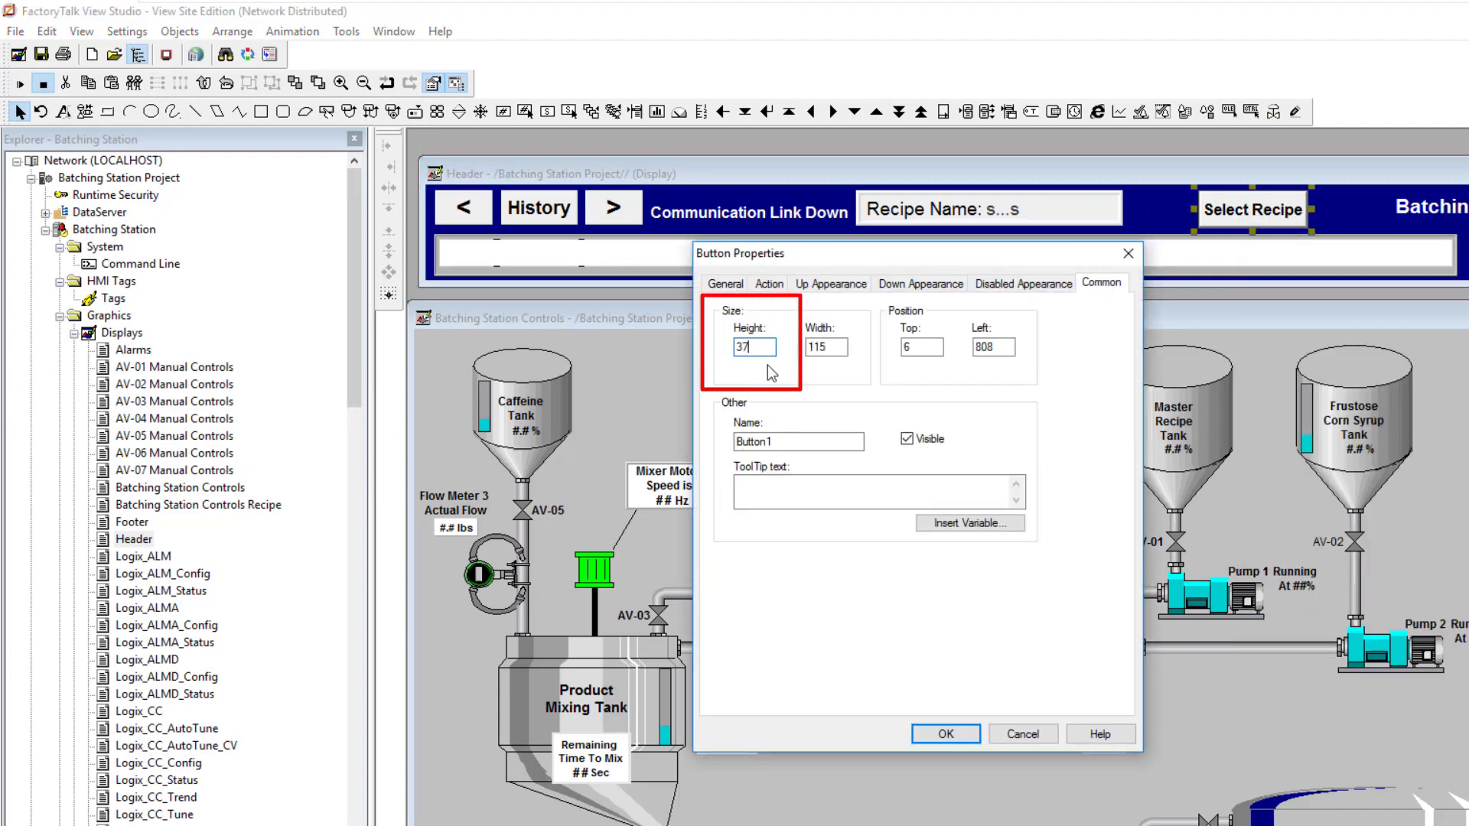
{"action": "left_click", "coordinate": [946, 734]}
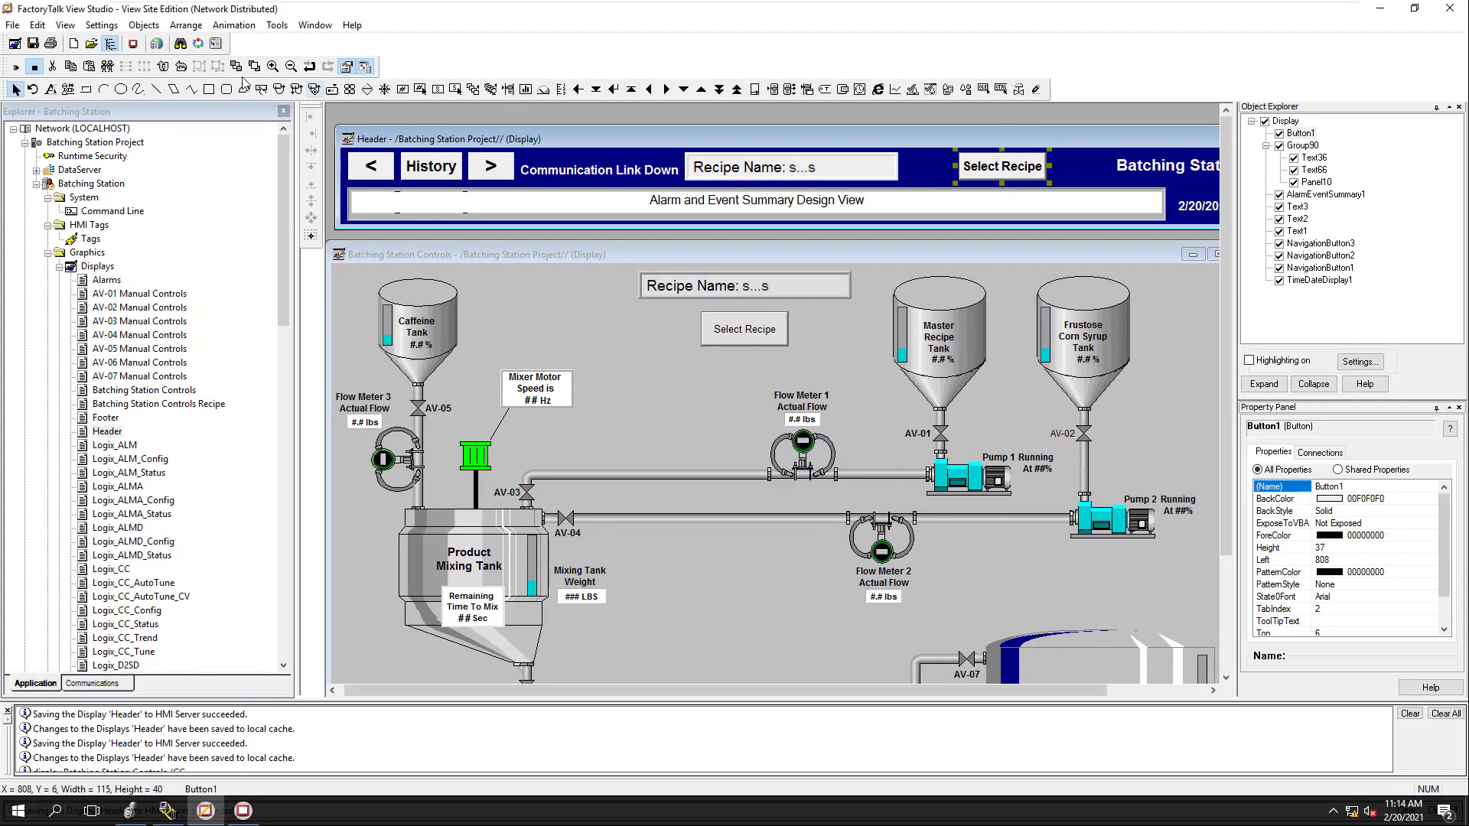
{"action": "left_click", "coordinate": [32, 43]}
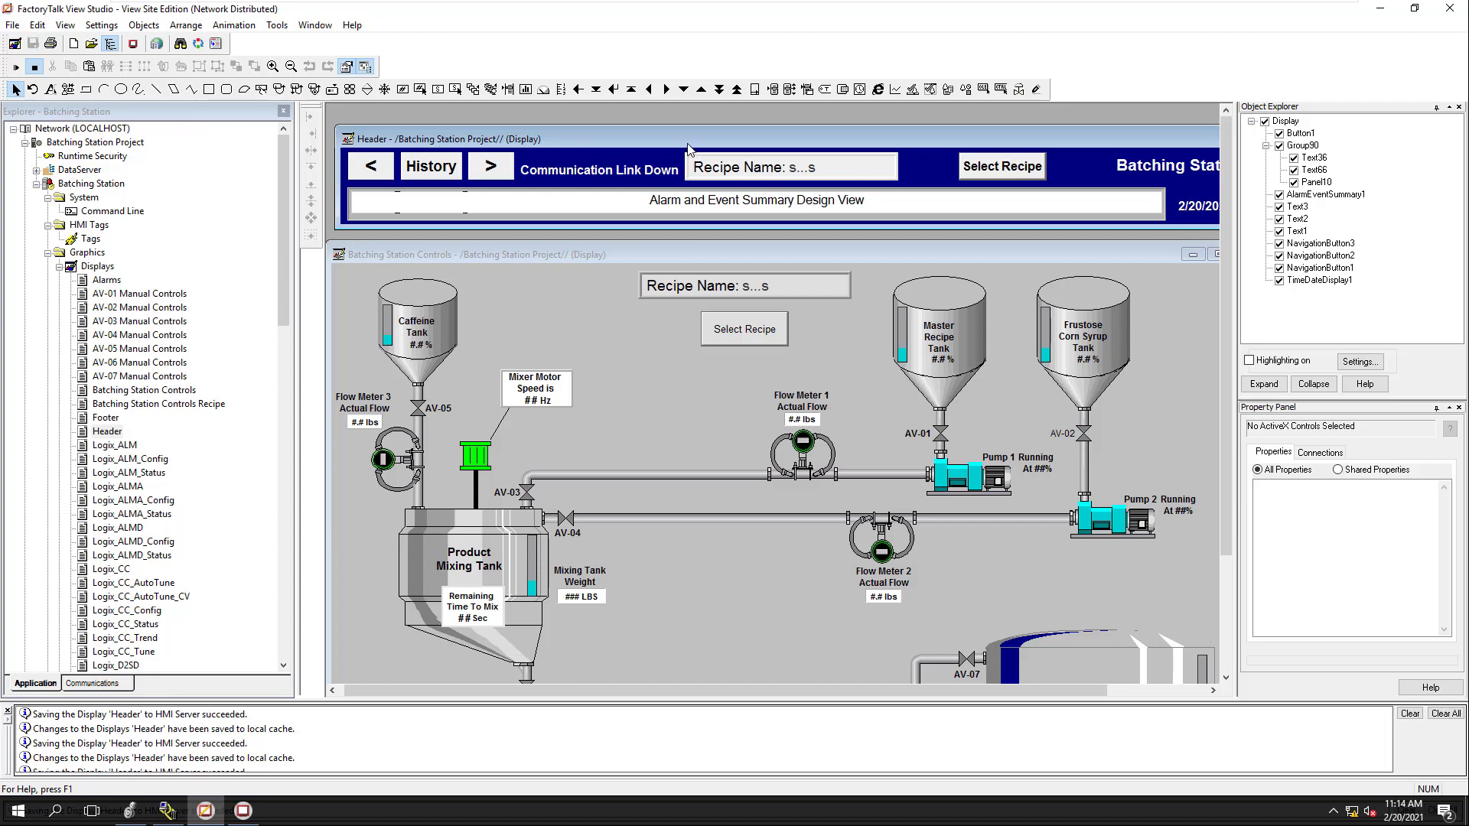
{"action": "left_click_drag", "start_coordinate": [690, 146], "coordinate": [680, 148]}
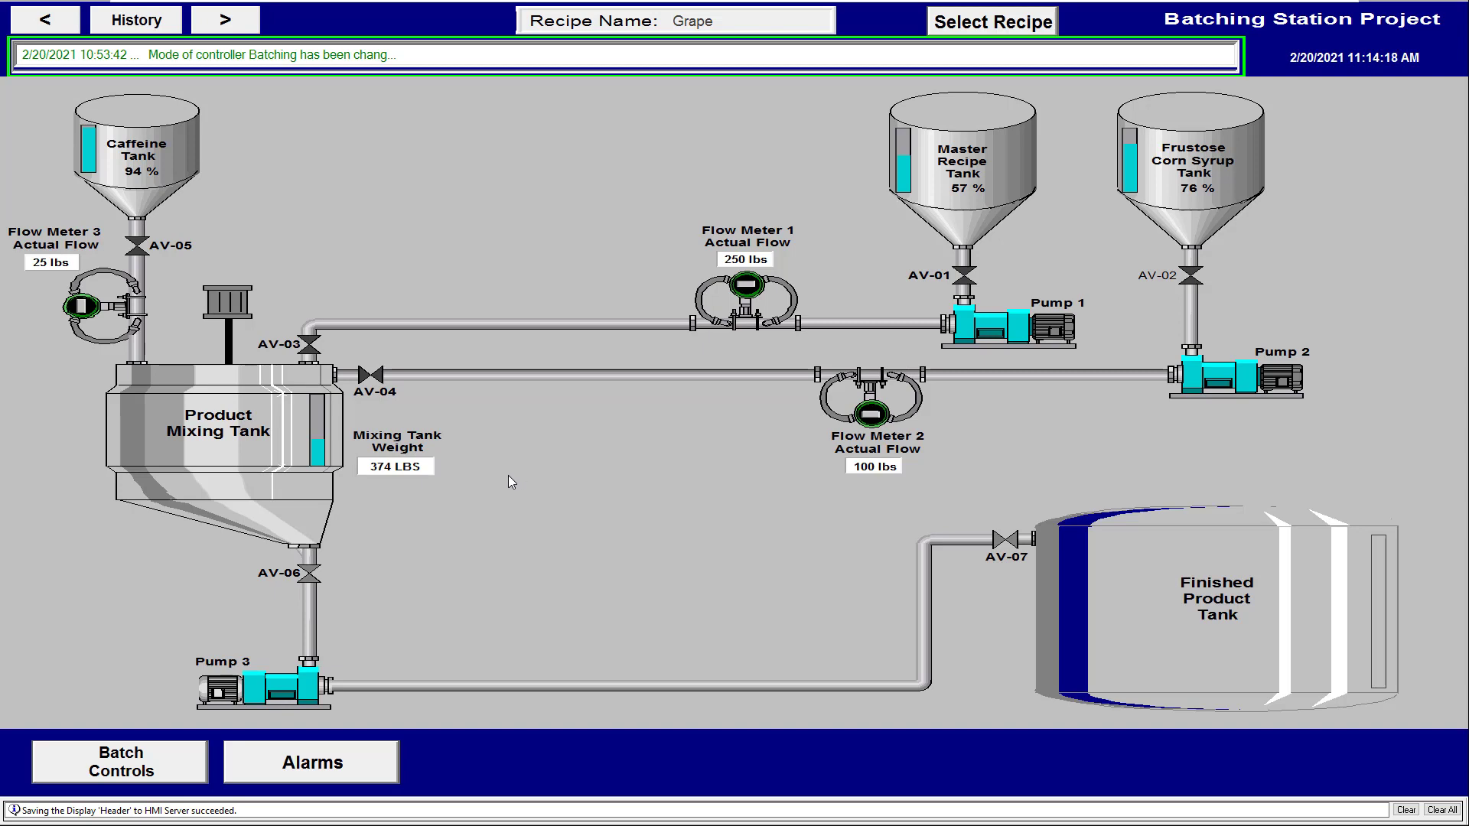
Close the running HMI client and relaunch it with the Batching Station HMI Client configuration file
{"action": "key", "text": "alt+F4"}
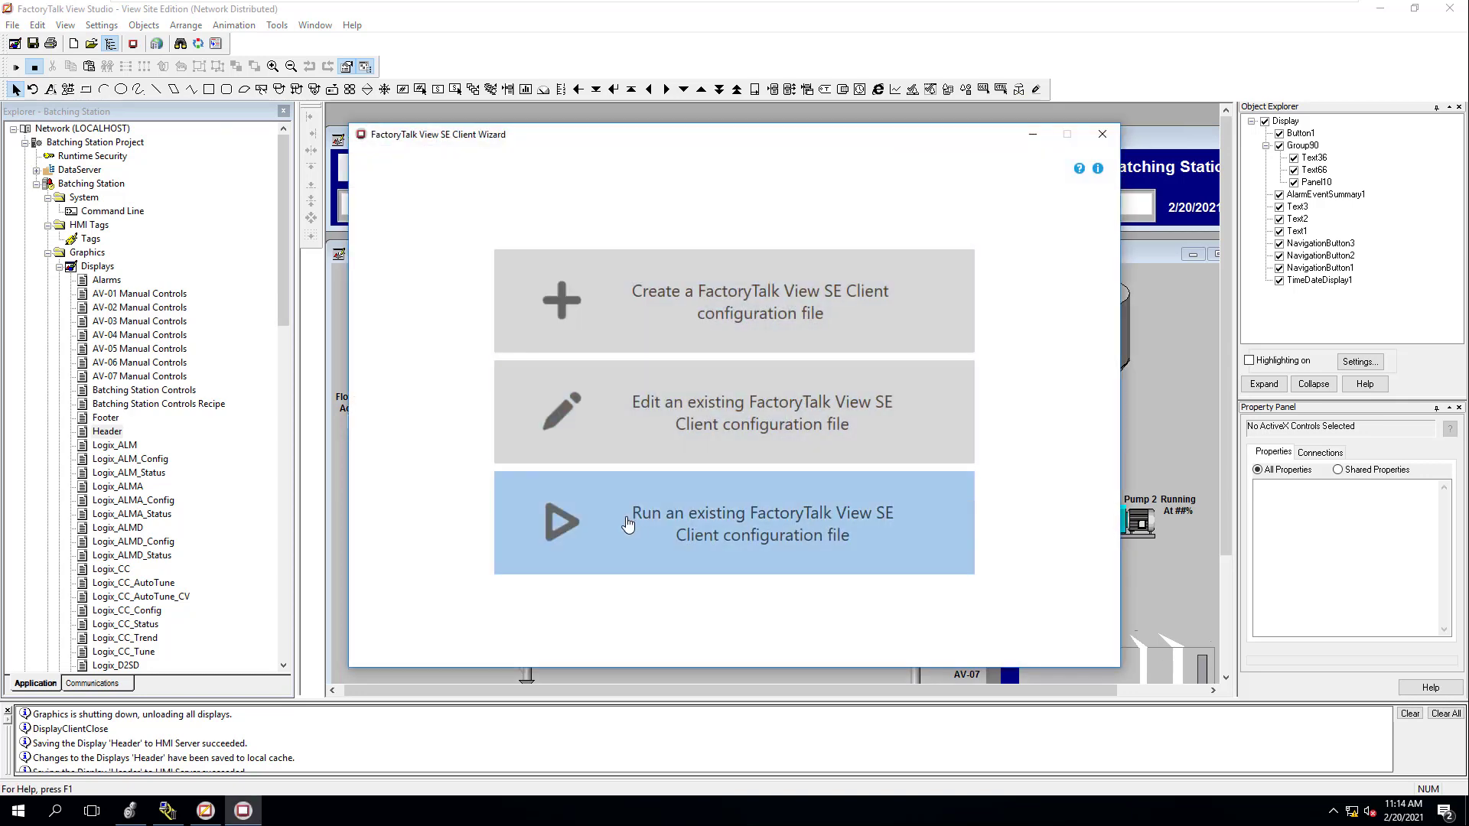
{"action": "left_click", "coordinate": [632, 525]}
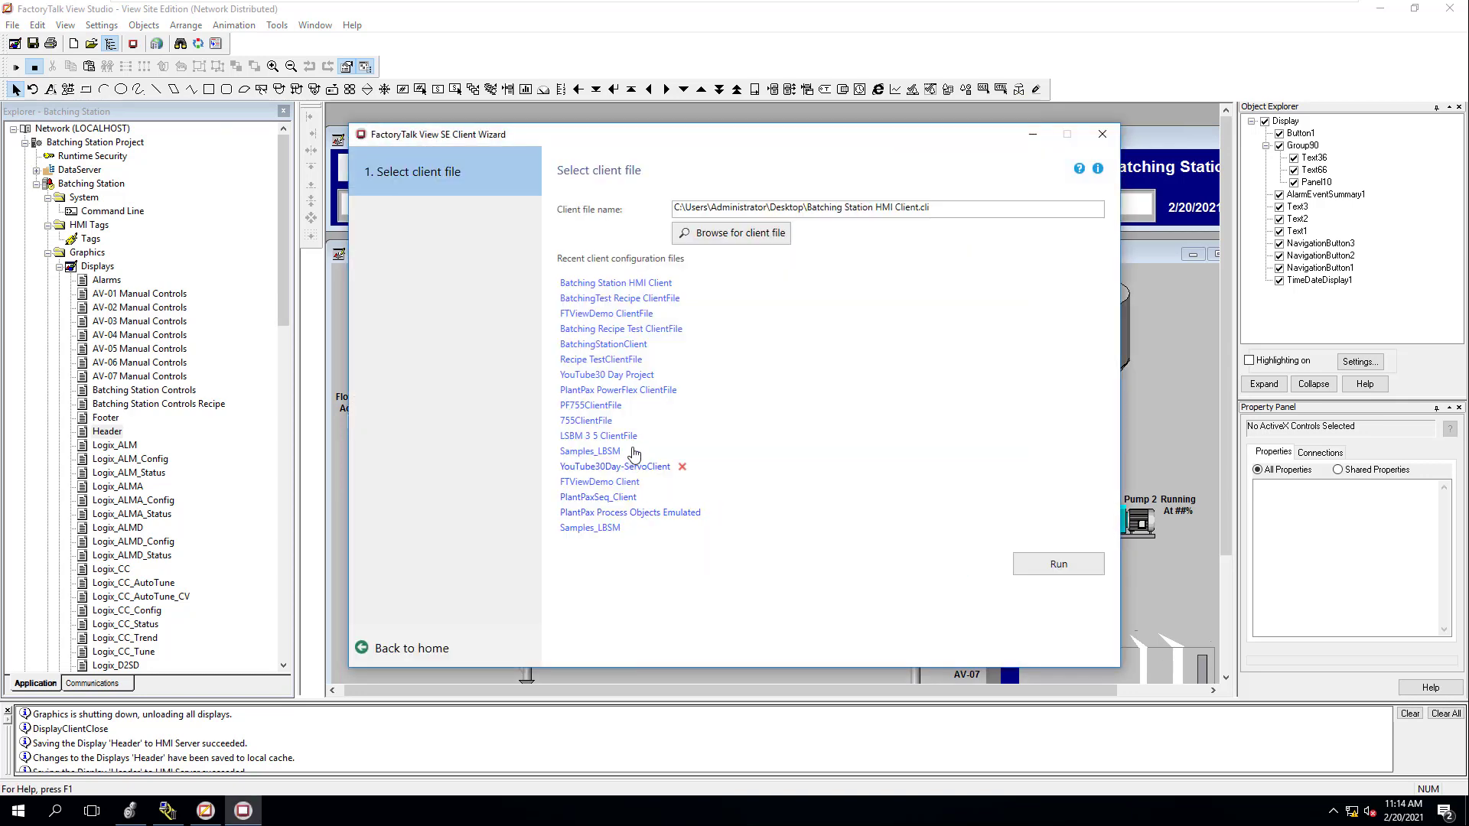
{"action": "left_click", "coordinate": [616, 283]}
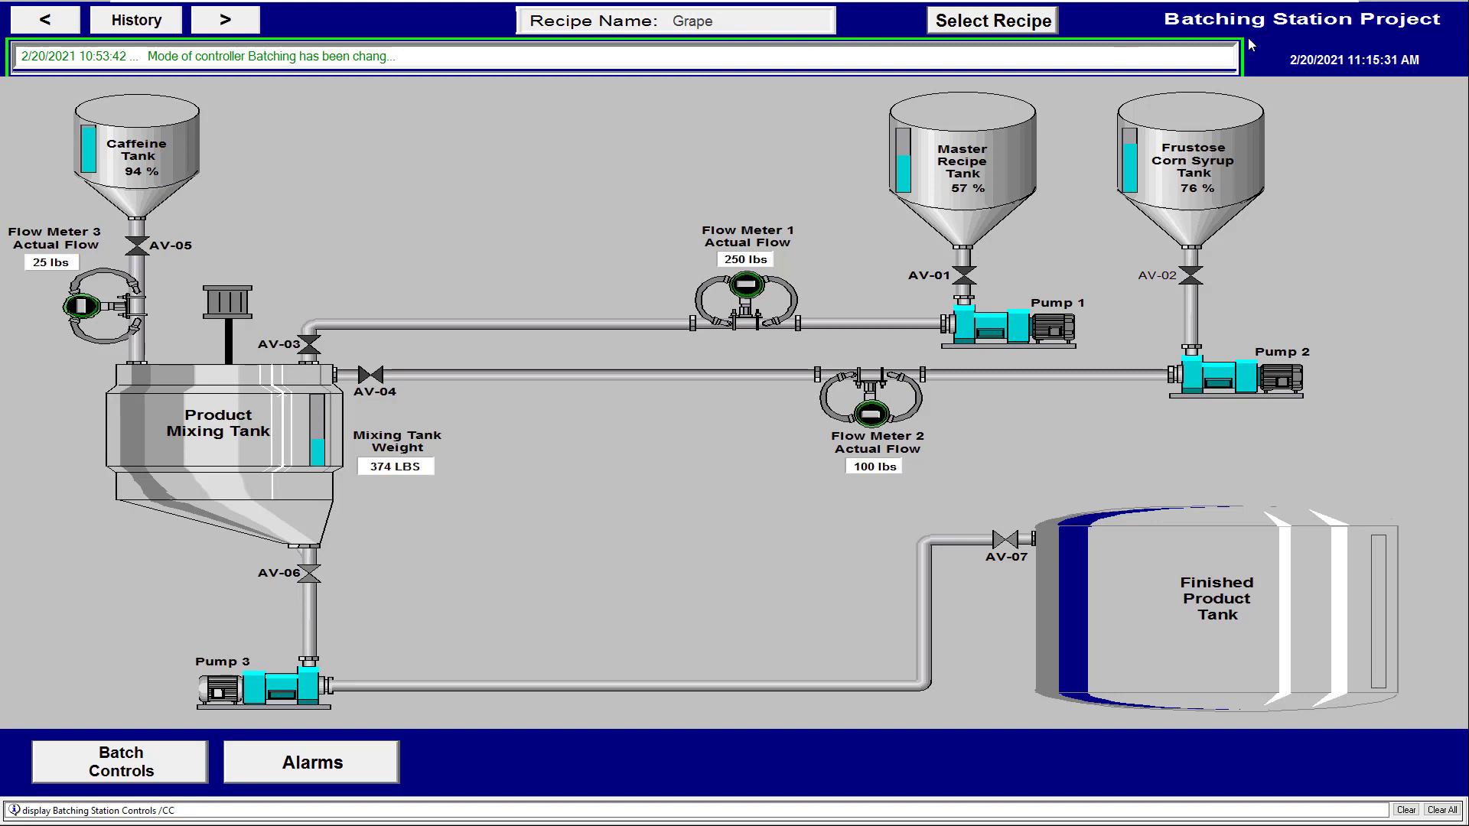
Test the Header's Select Recipe button by opening the Recipe Select Screen and closing it again
{"action": "left_click", "coordinate": [998, 29]}
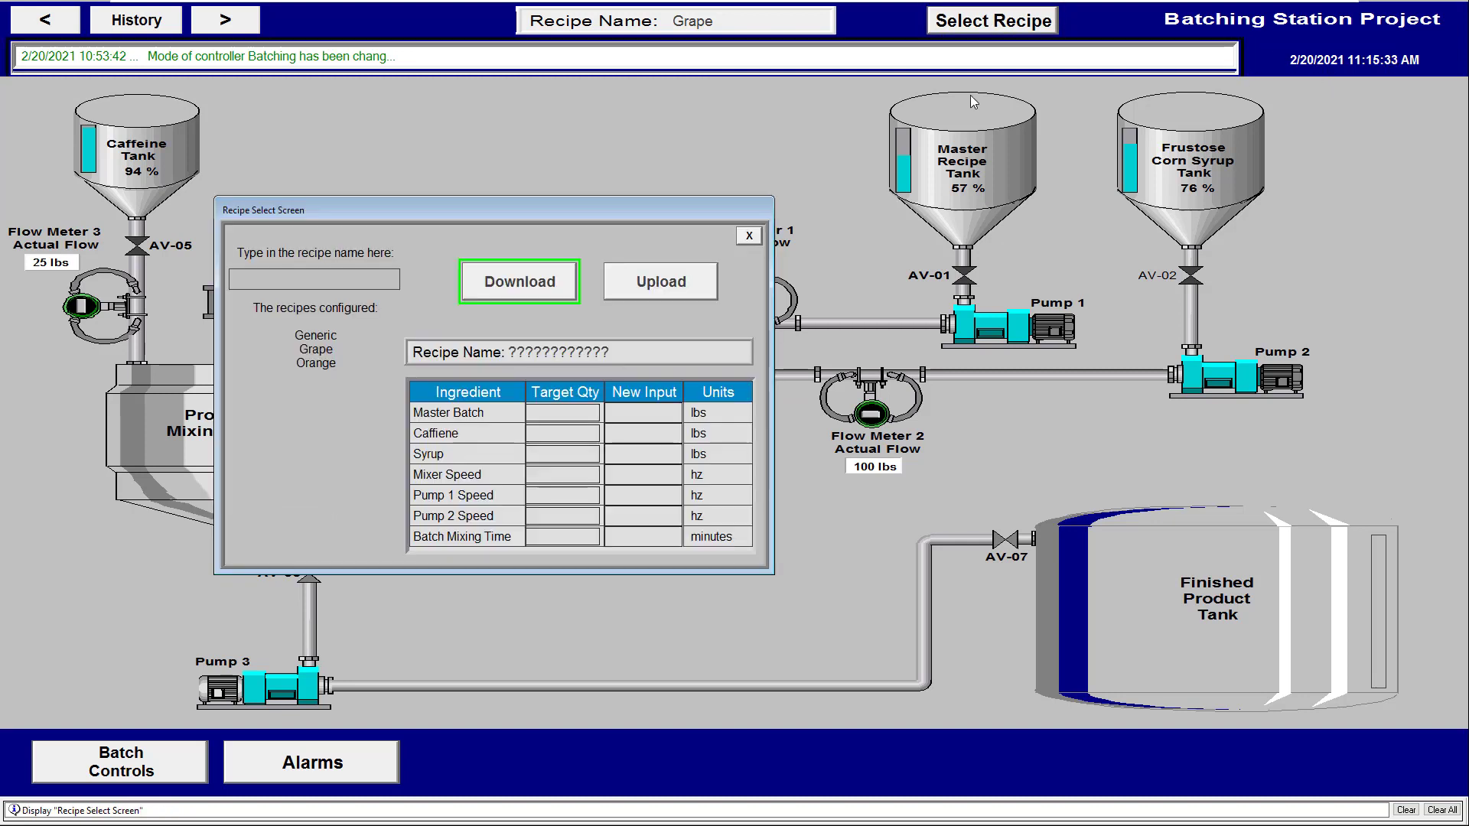
{"action": "left_click", "coordinate": [751, 239]}
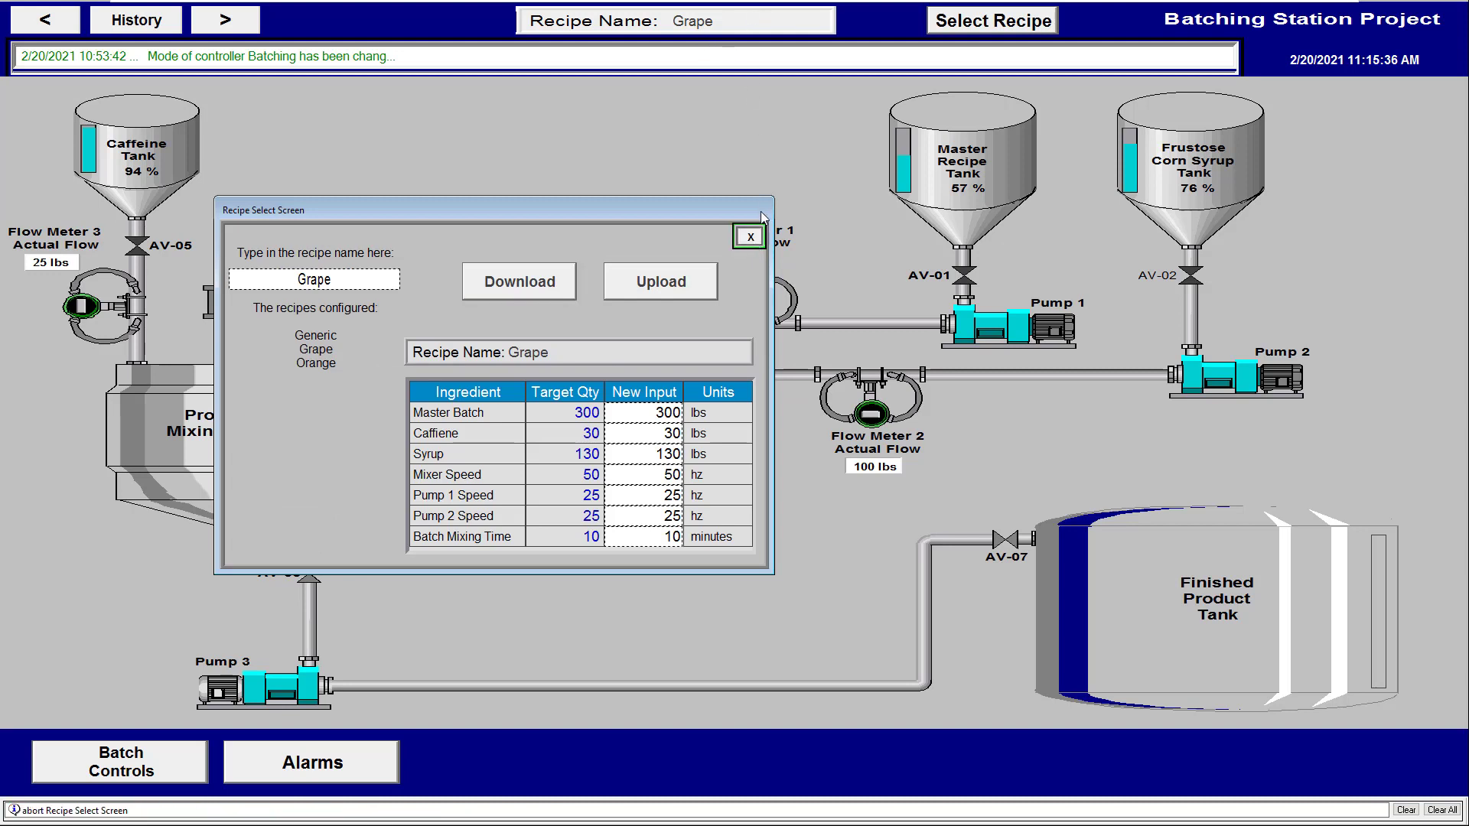